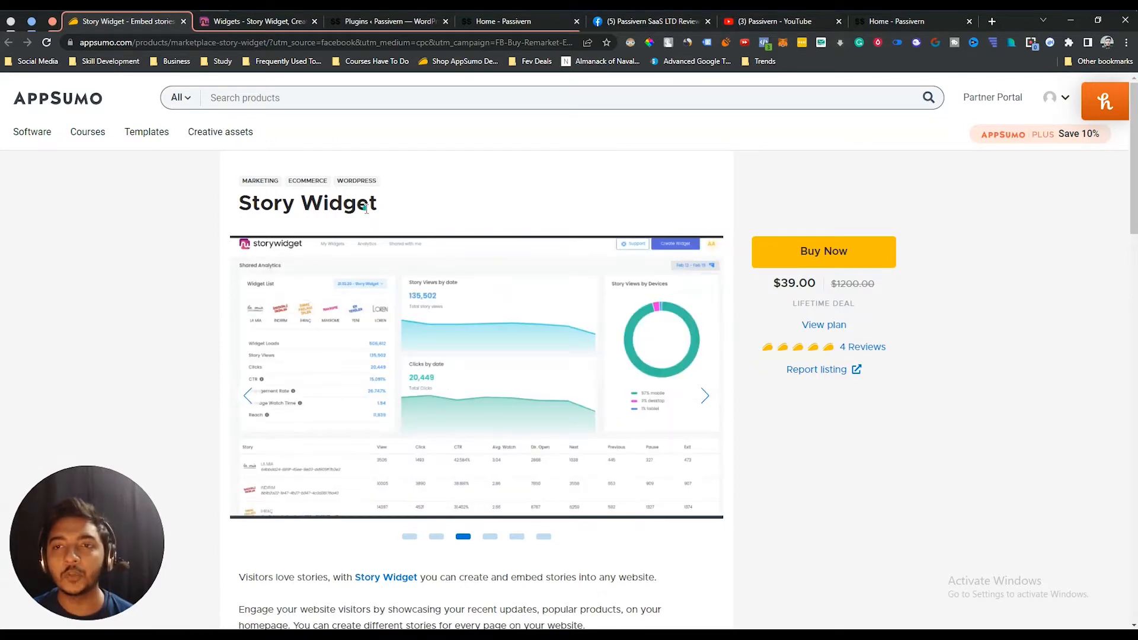
Look at the story circles atop the Passivern home page and the Story Widget deal page on AppSumo, ending on the home page
click(503, 24)
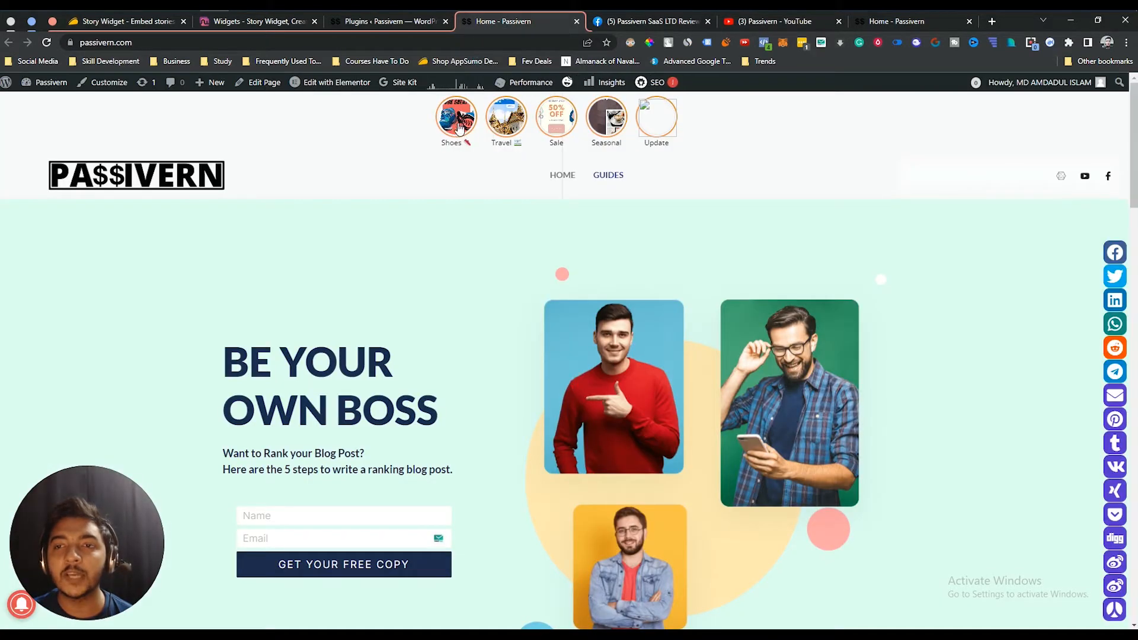
drag(645, 148, 680, 136)
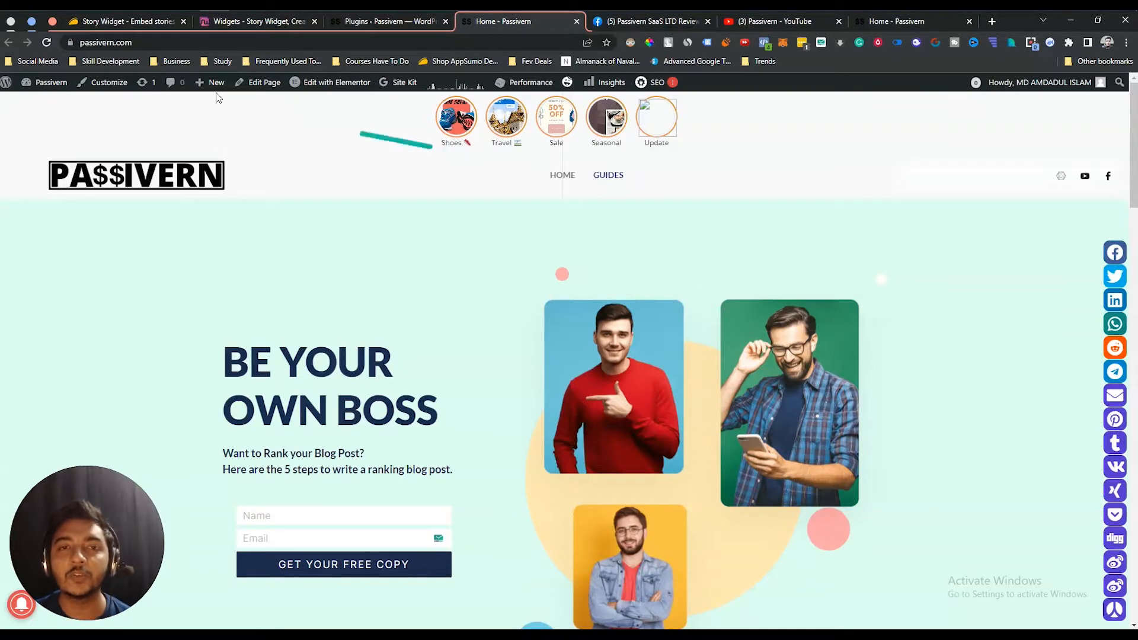
click(147, 24)
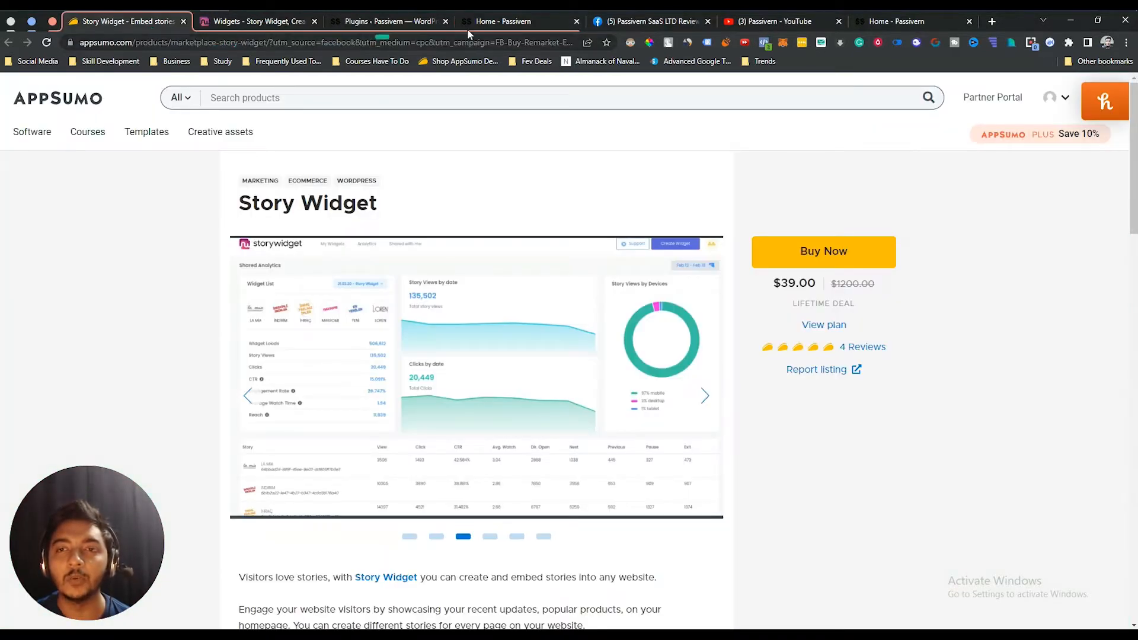
click(520, 23)
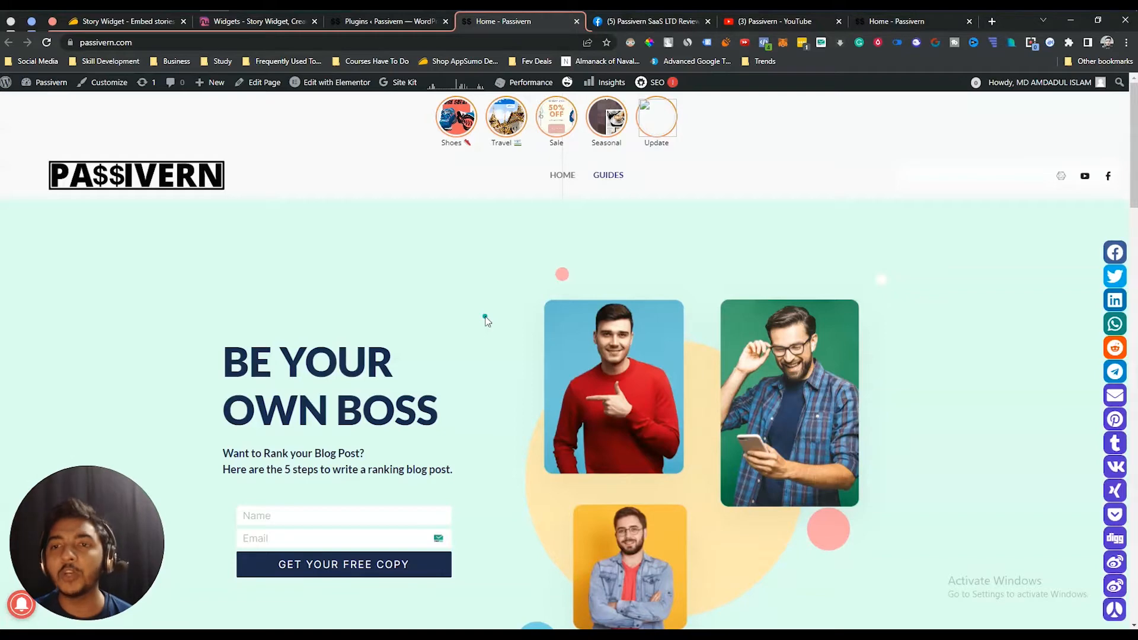
Play the Travel story on the Passivern home page, advance through the Sale story to the Seasonal story, and close the viewer
click(494, 127)
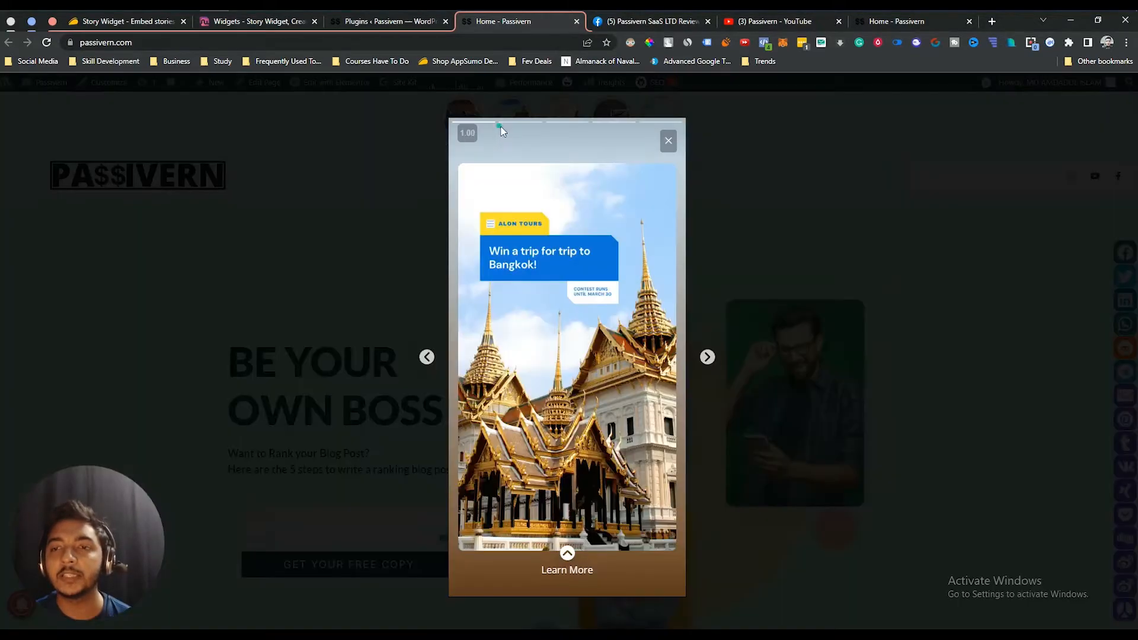
click(708, 357)
click(707, 357)
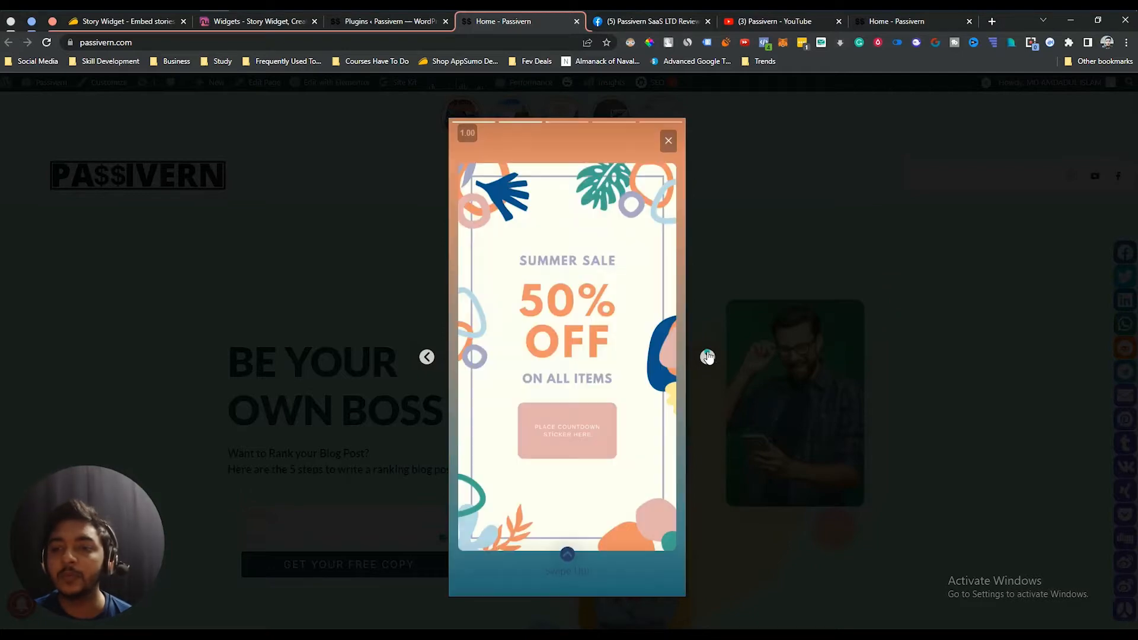
click(708, 357)
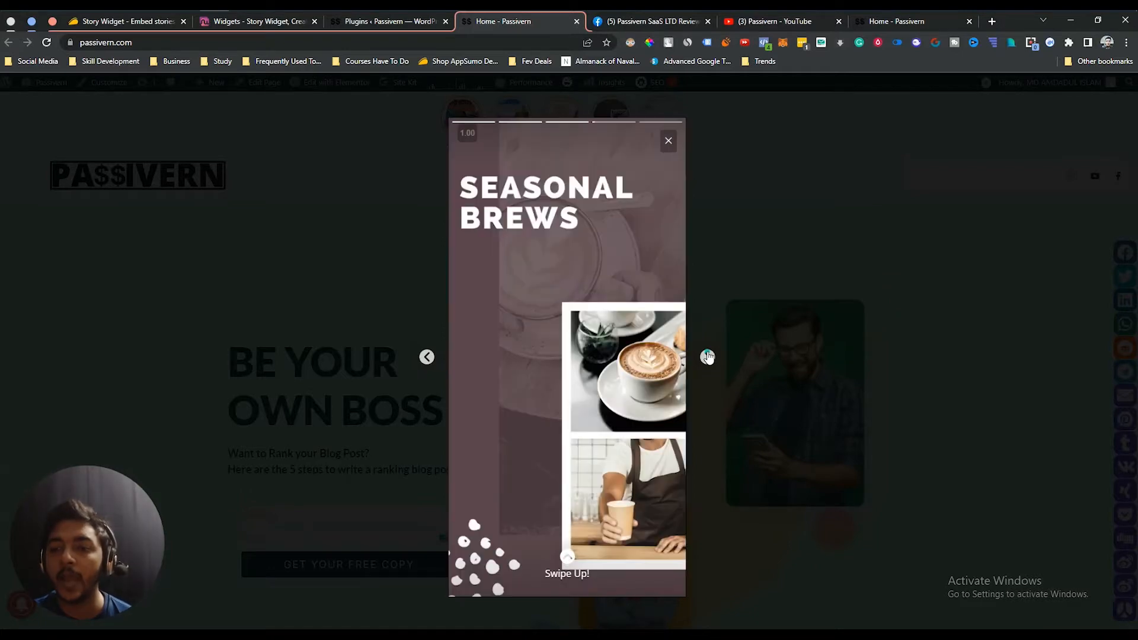
click(669, 143)
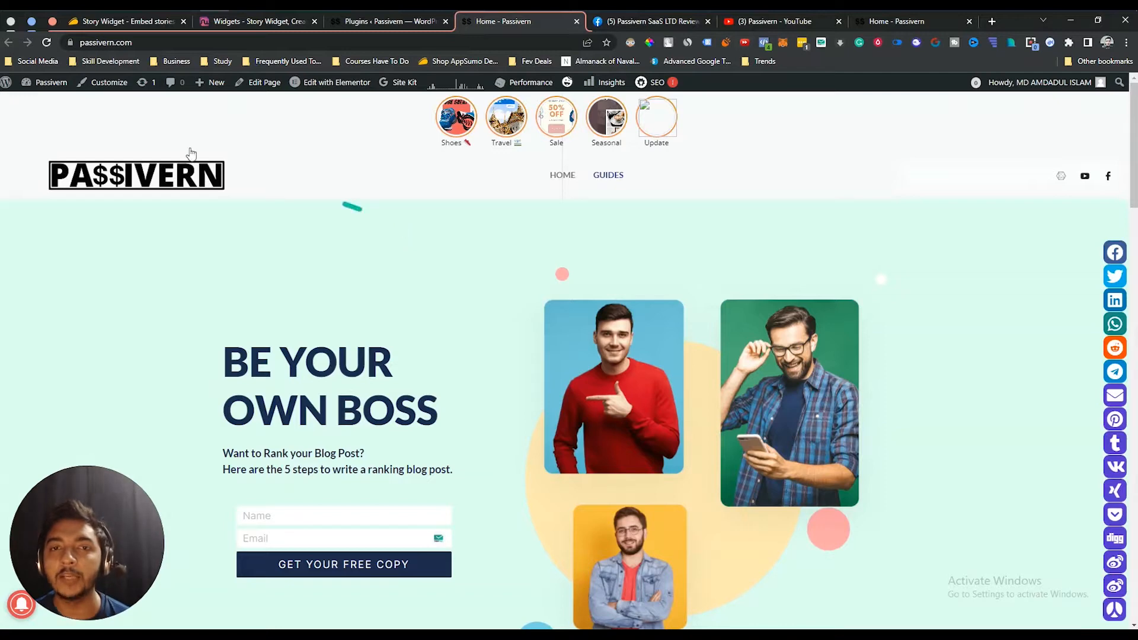
Switch to the AppSumo deal page, highlight the Story Widget title and read down to the plan's price and feature list
click(158, 24)
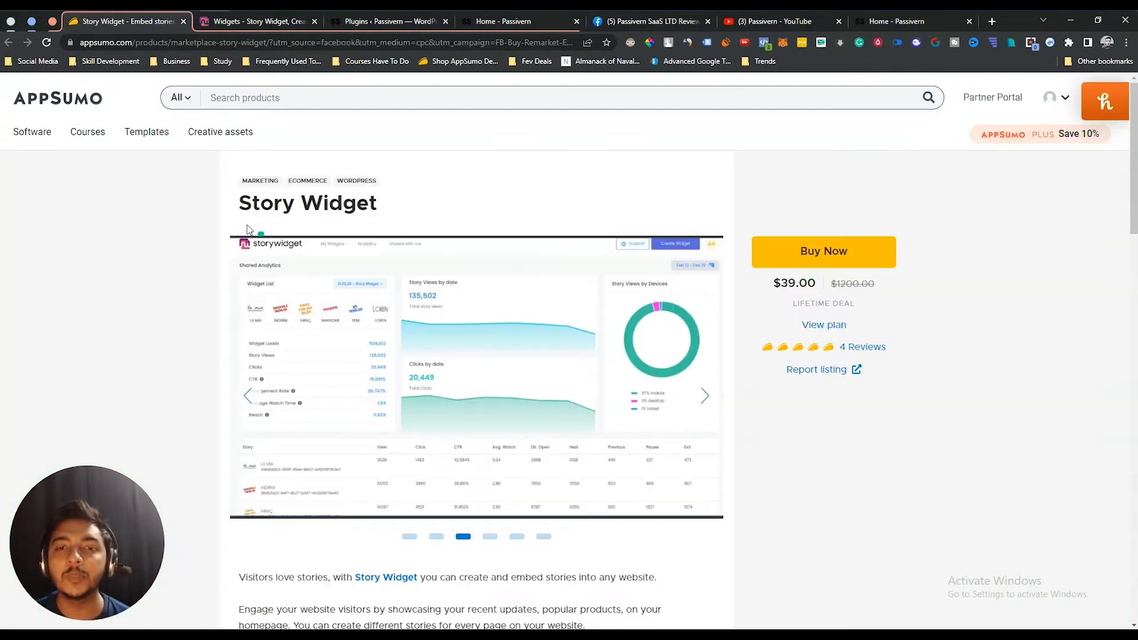
drag(240, 207, 414, 201)
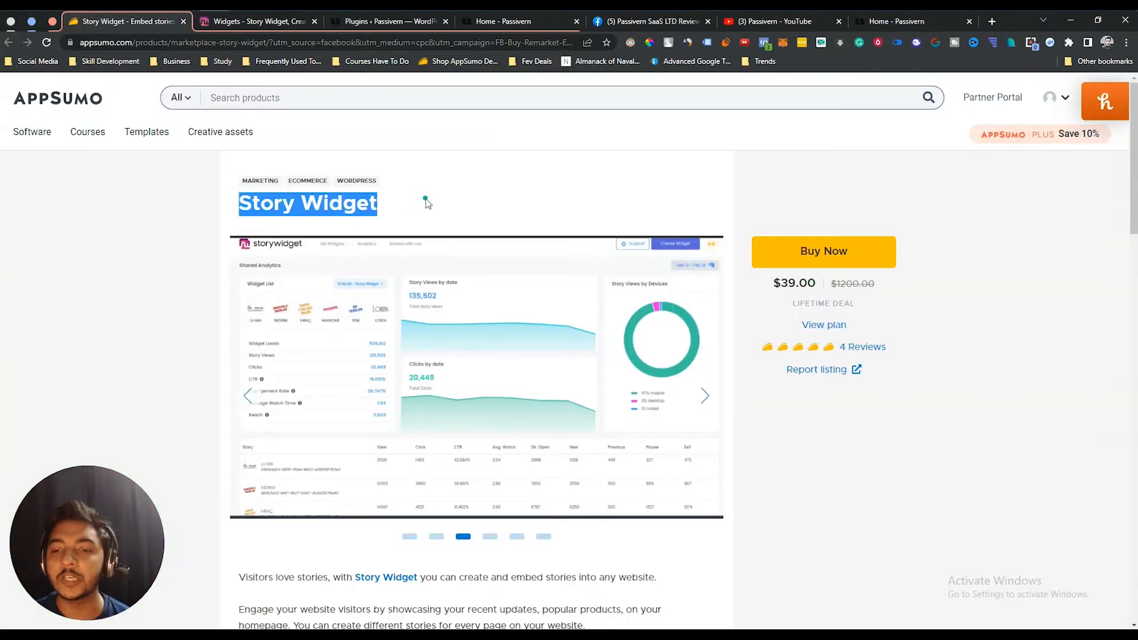
scroll(469, 345, down, 3)
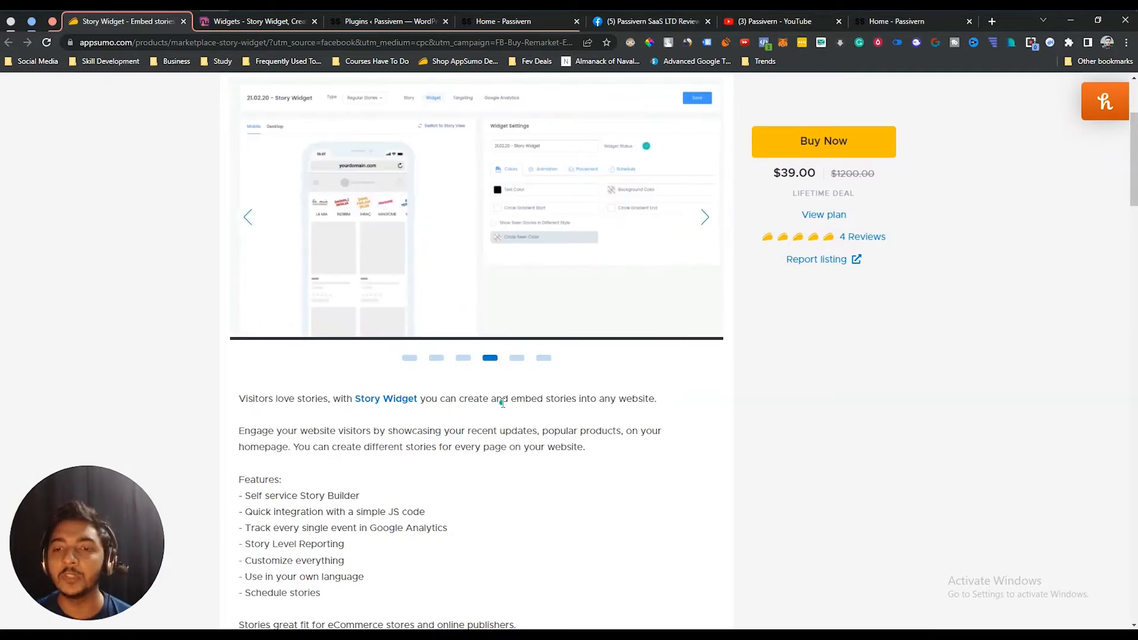
scroll(502, 403, down, 10)
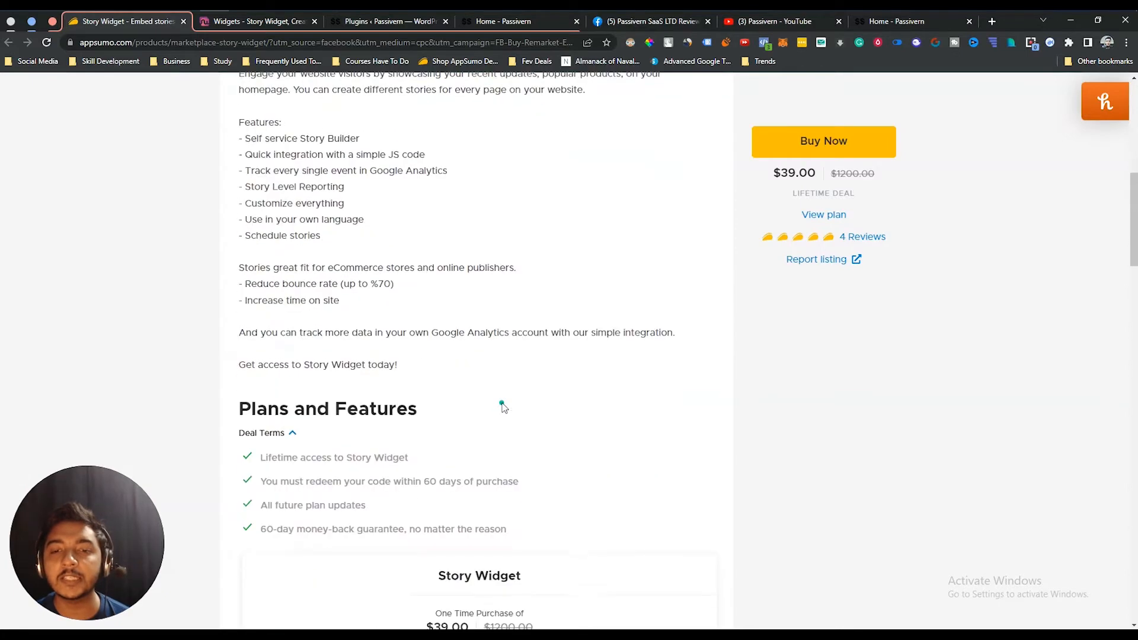
scroll(502, 407, down, 2)
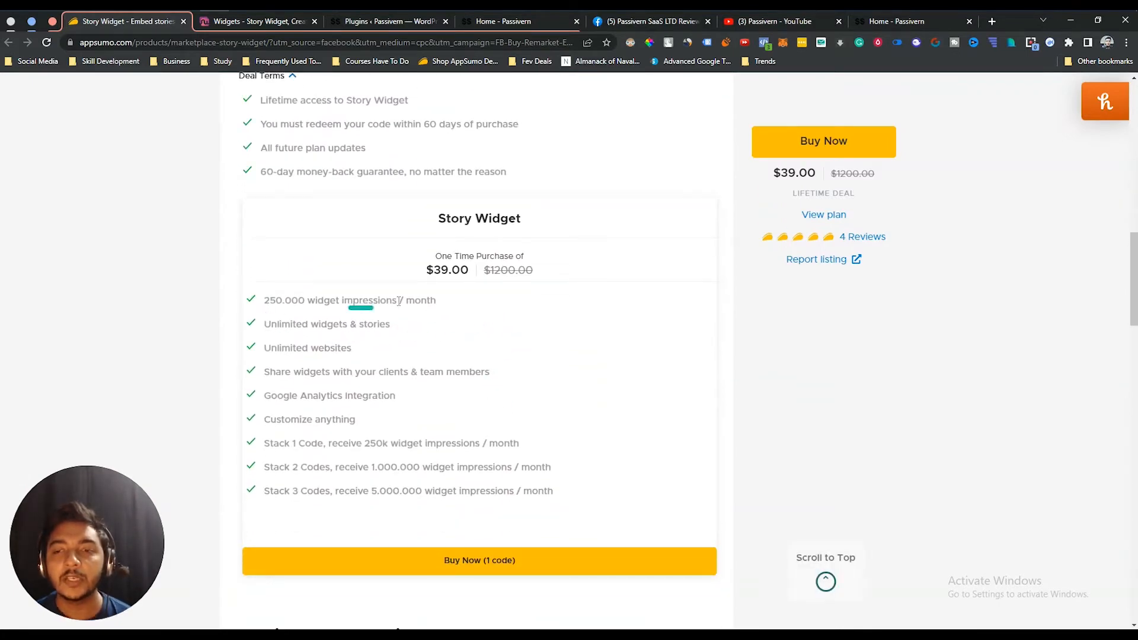
Highlight the one-time price, the code-stacking tiers and the line "250.000 widget impressions / month" in the Story Widget plan
drag(434, 271, 507, 273)
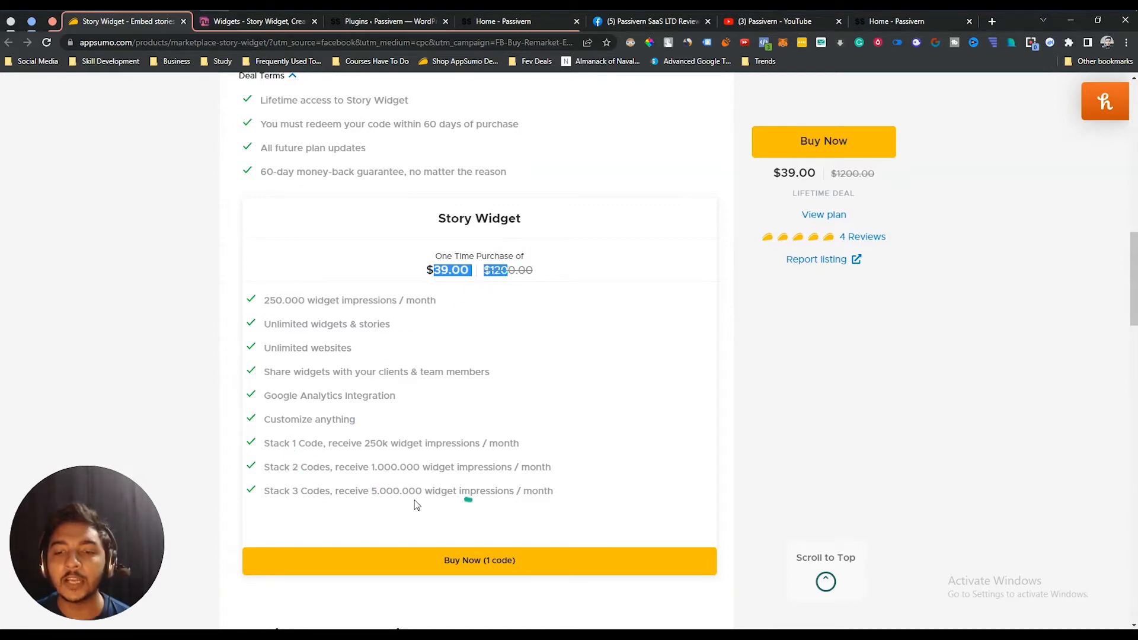
drag(265, 444, 322, 445)
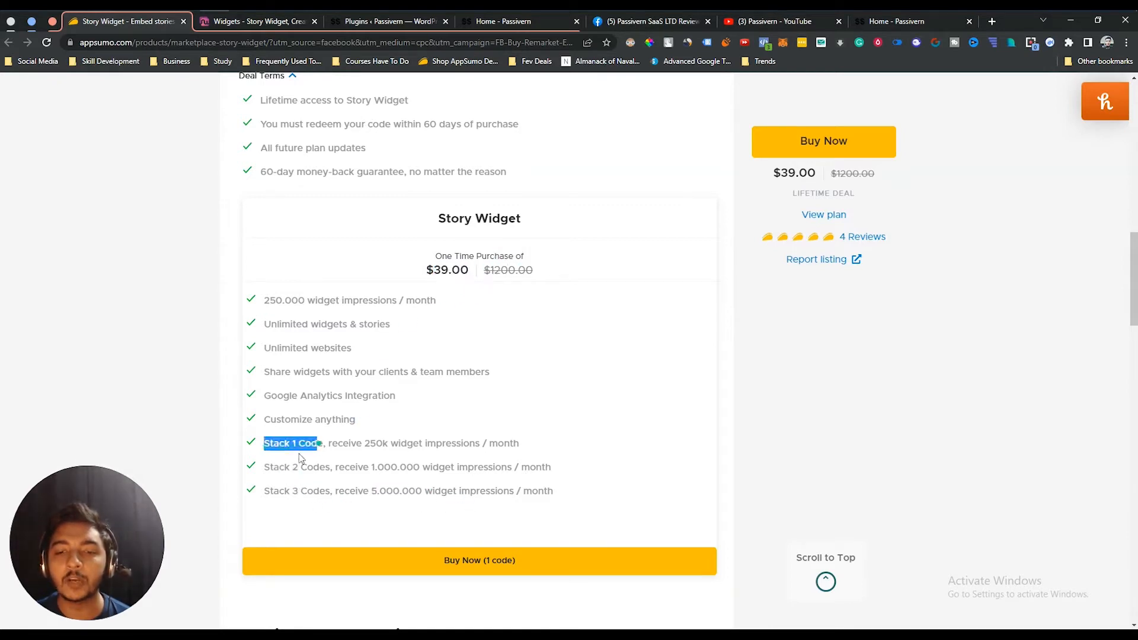
drag(264, 467, 545, 494)
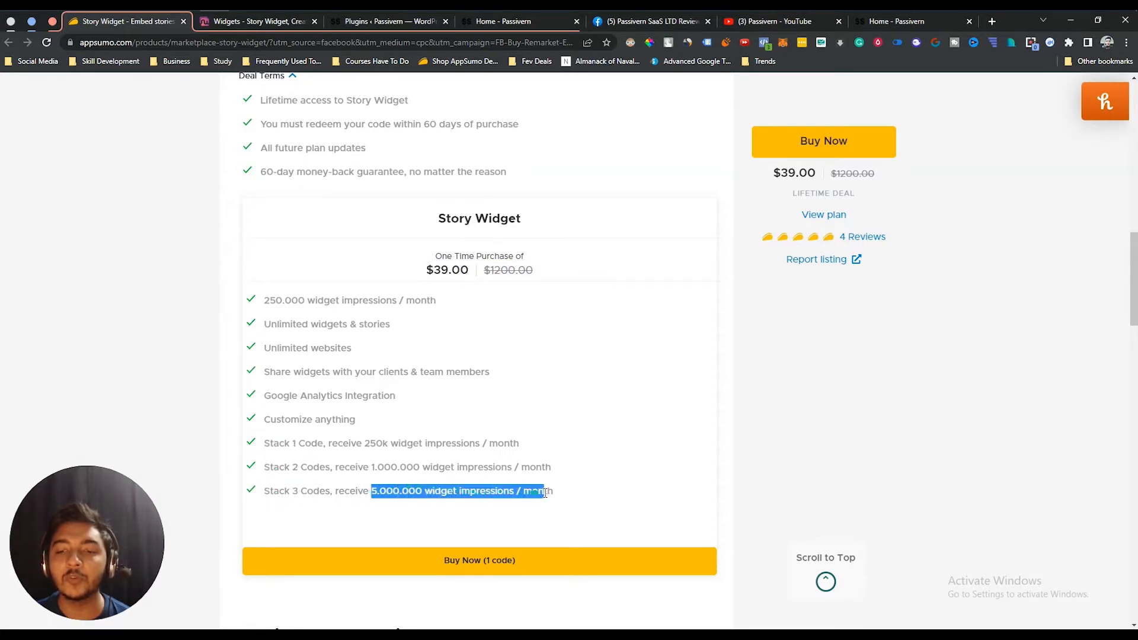
click(547, 493)
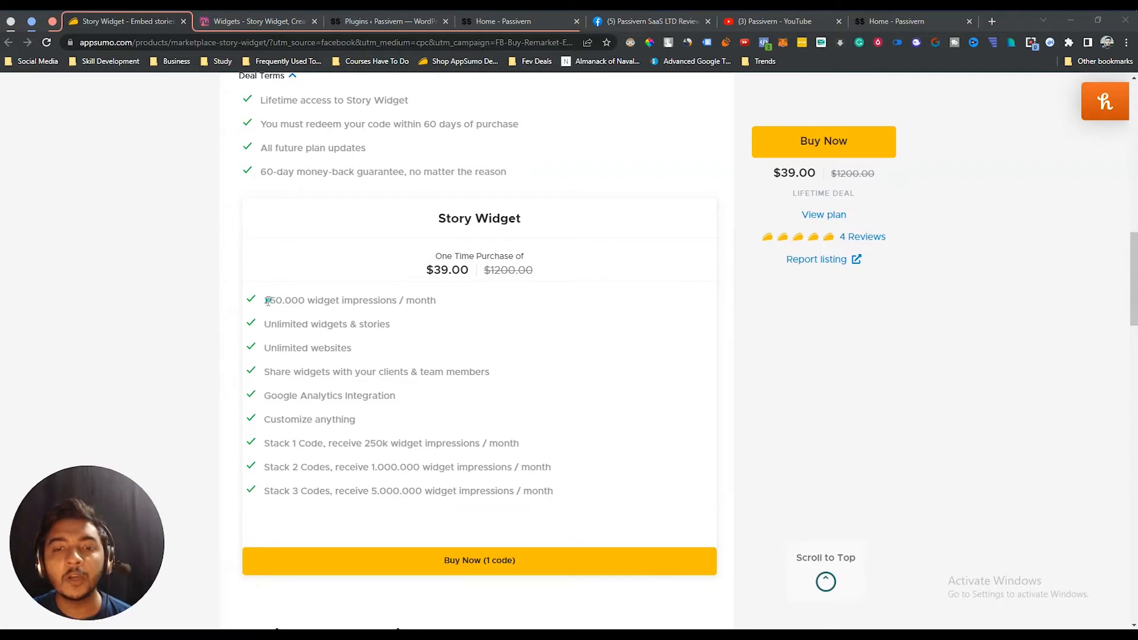
drag(266, 302, 435, 303)
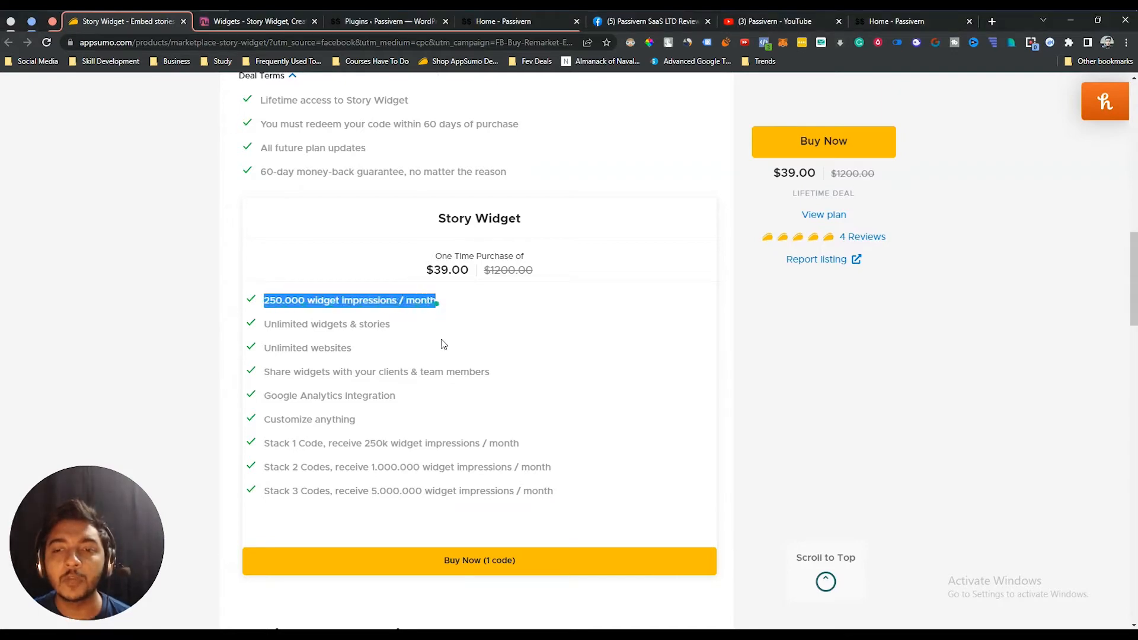
Highlight the product's features one by one from Self service Story Builder to Schedule stories, plus the bounce-rate and time-on-site benefits
scroll(432, 401, up, 3)
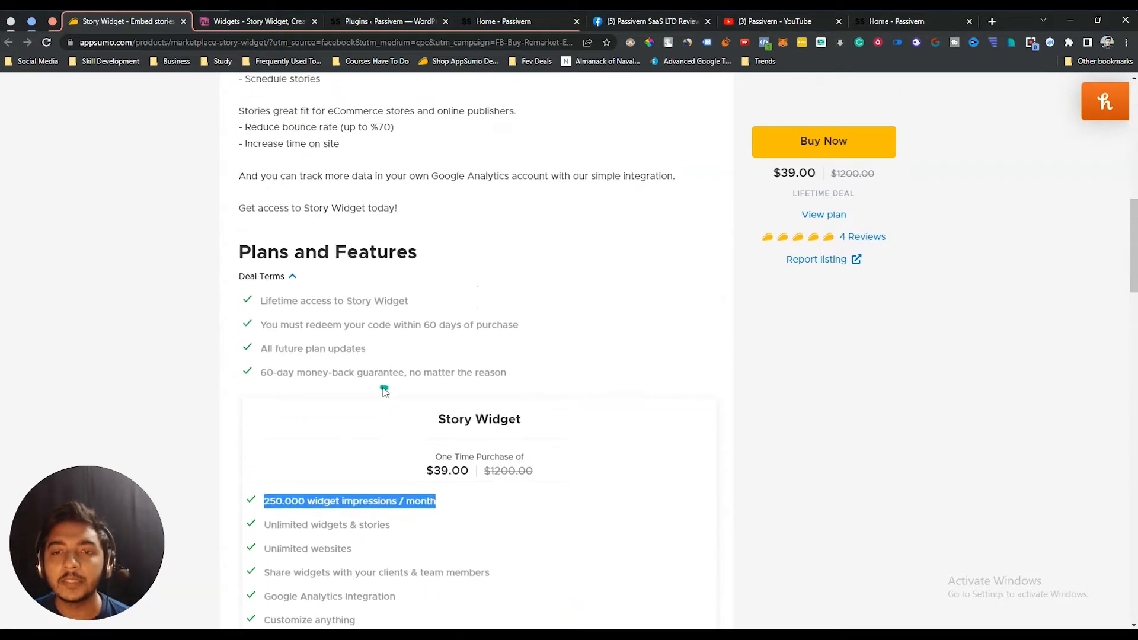
scroll(385, 391, up, 5)
drag(245, 318, 403, 321)
drag(245, 335, 450, 342)
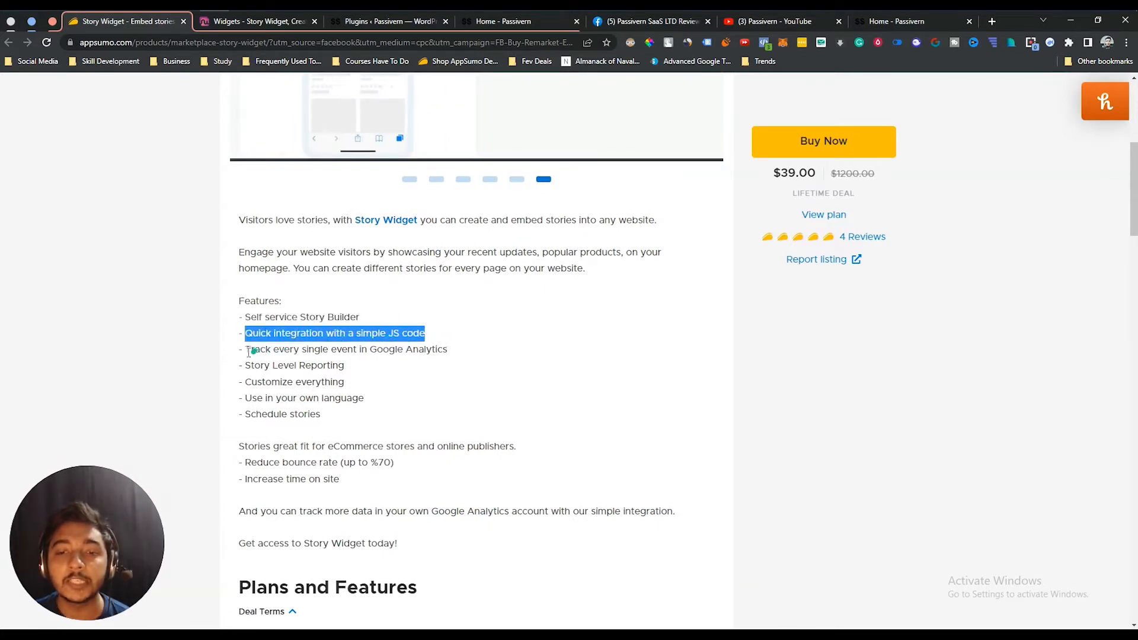
drag(246, 351, 466, 351)
drag(247, 365, 379, 372)
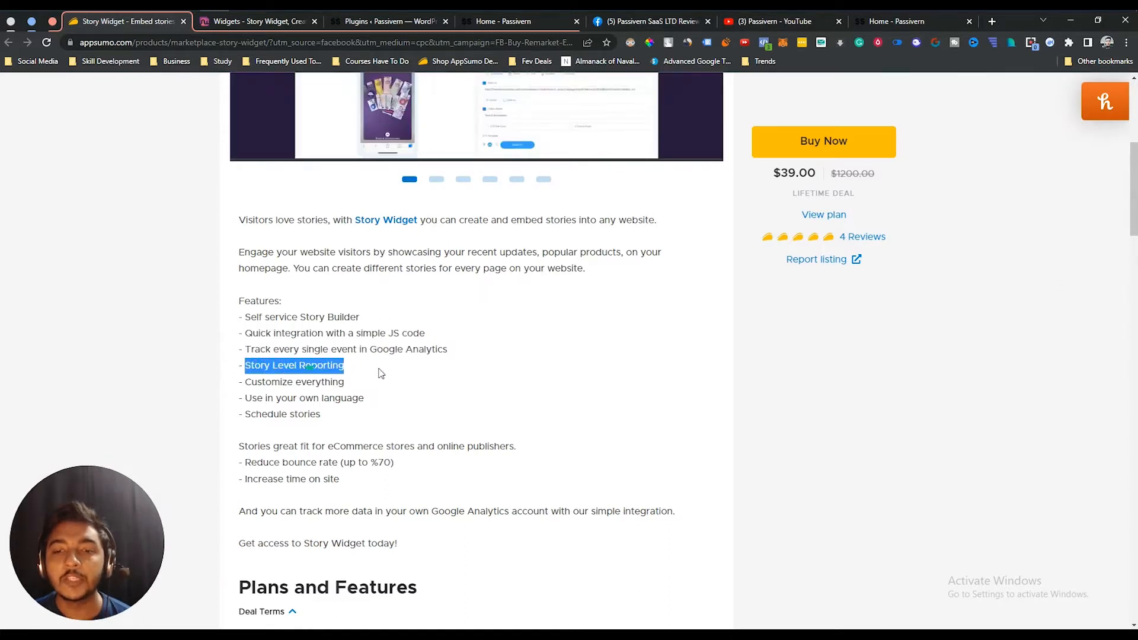
drag(247, 383, 344, 384)
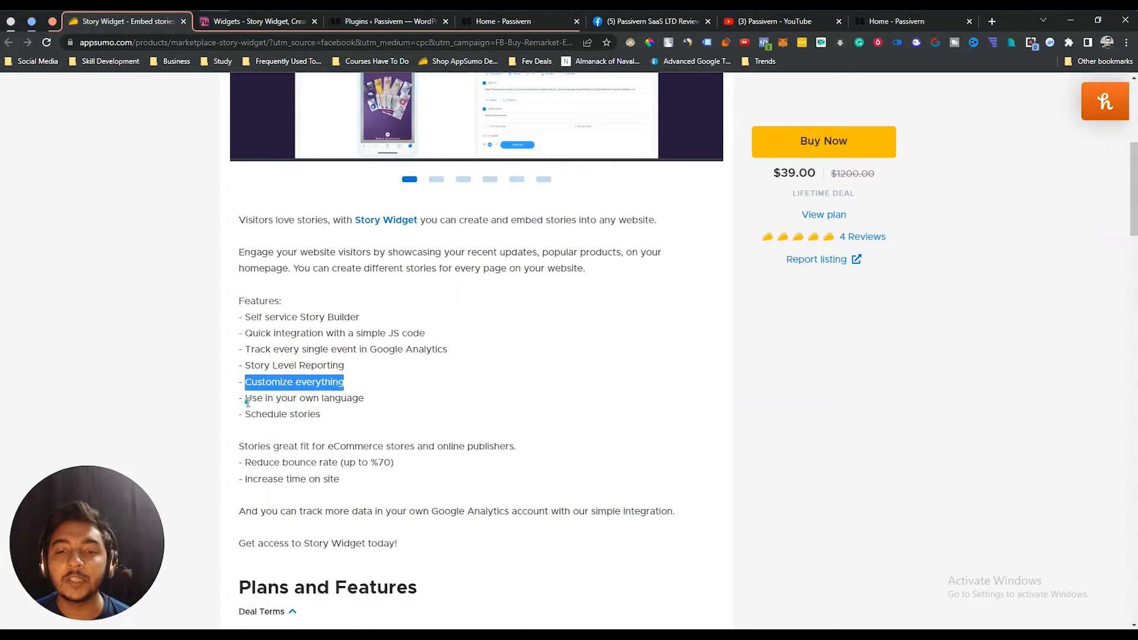
drag(252, 398, 380, 398)
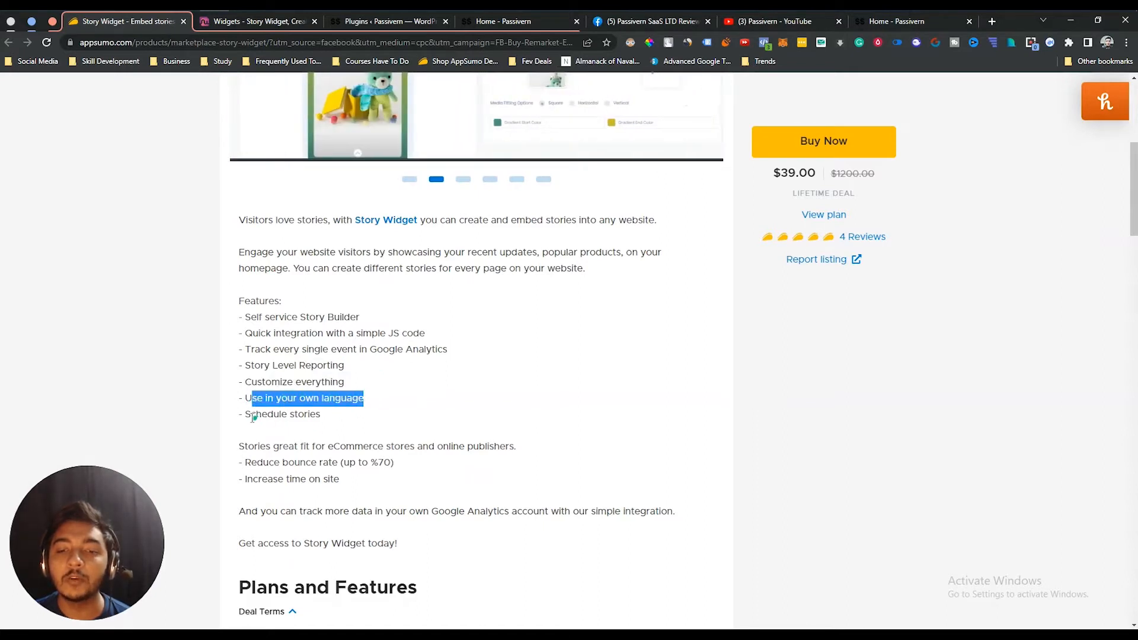
drag(252, 416, 333, 411)
click(352, 411)
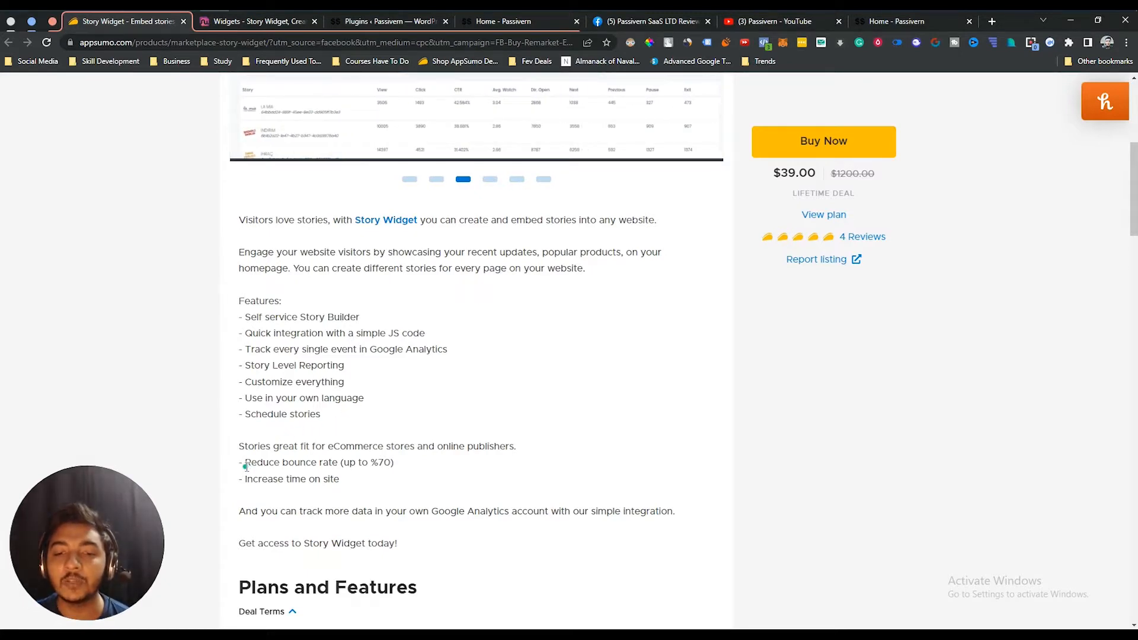
drag(246, 467, 432, 464)
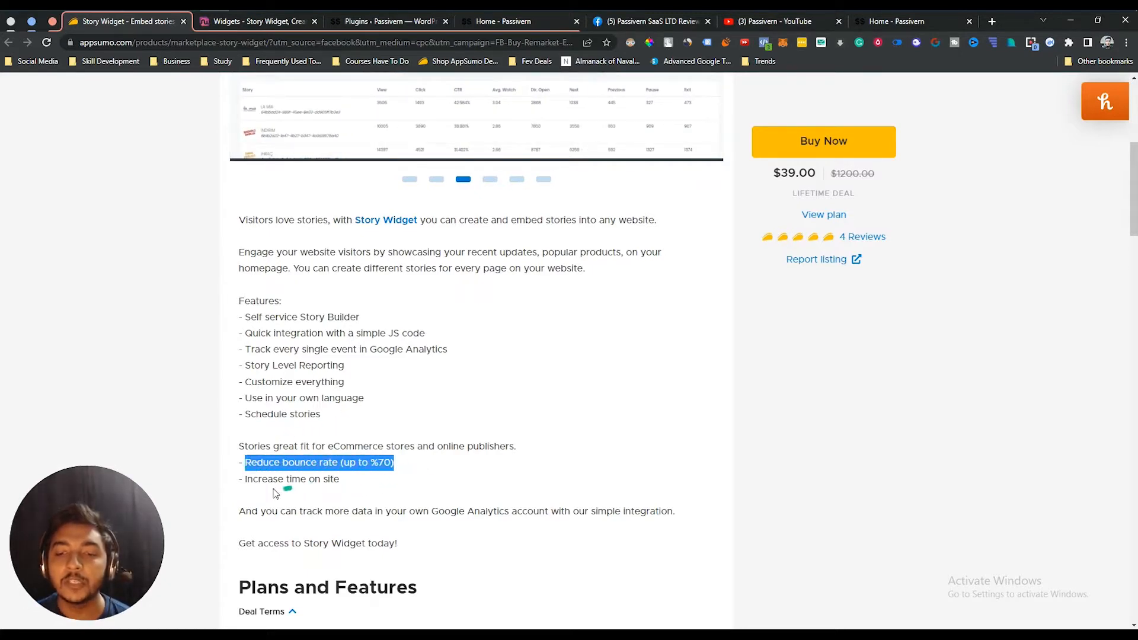
drag(246, 481, 358, 486)
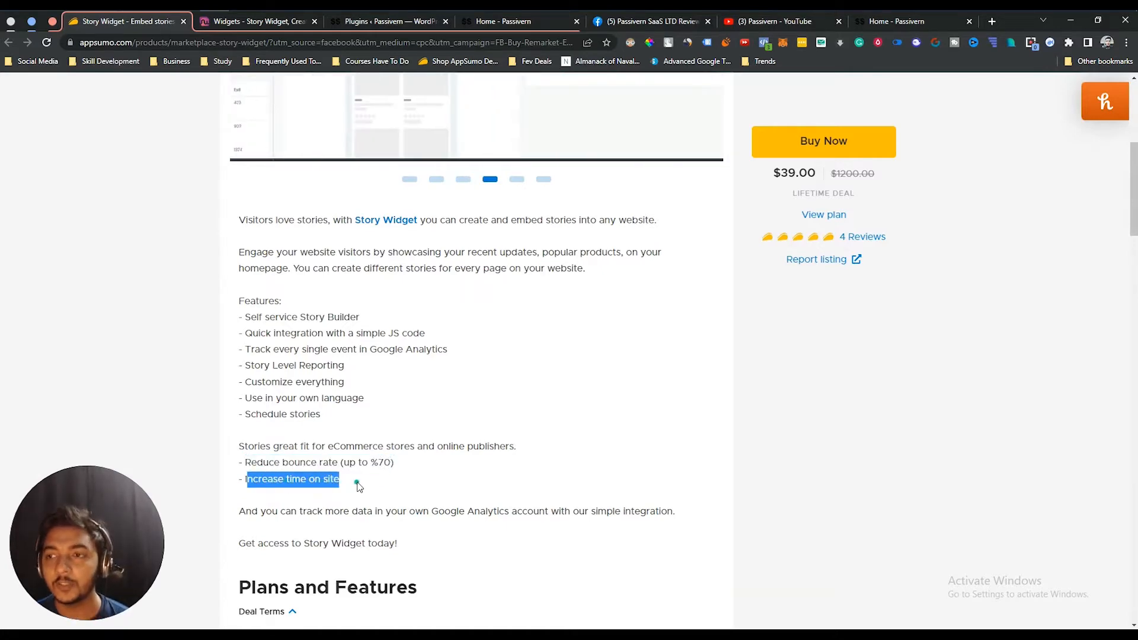
Read through the deal terms, the creator's pinned post and the customer reviews of Story Widget
scroll(358, 484, down, 7)
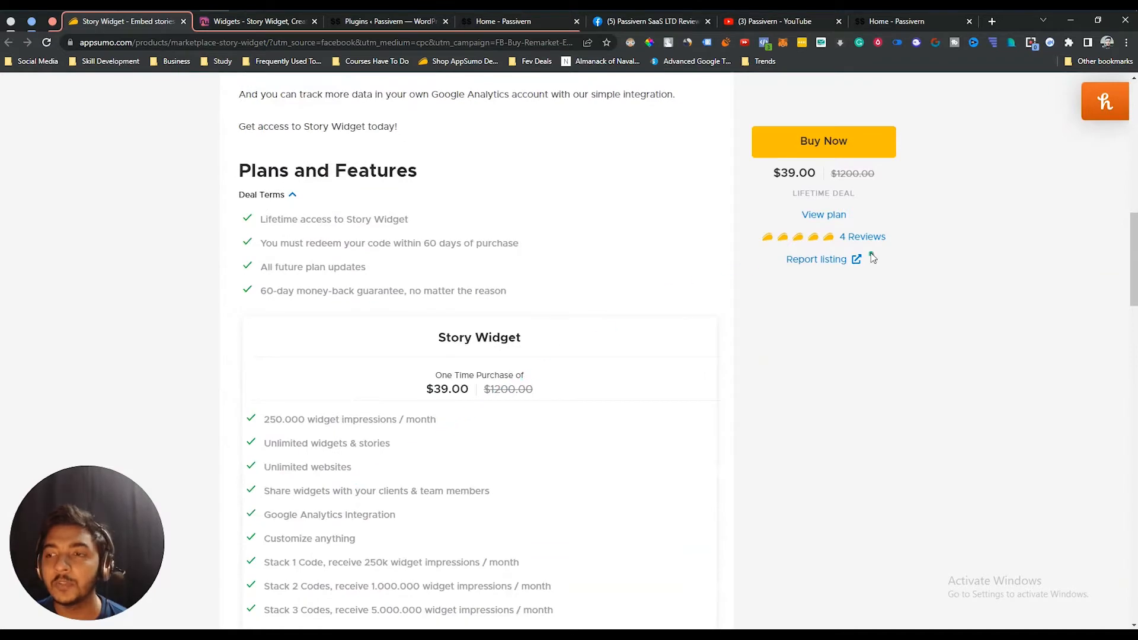
scroll(864, 308, down, 13)
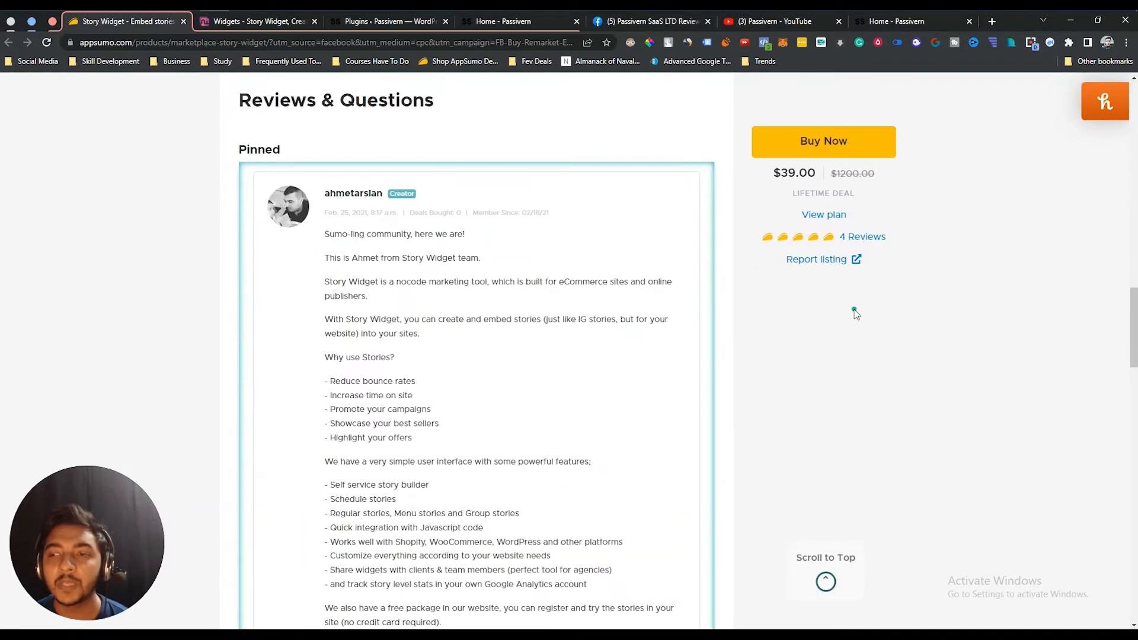
scroll(854, 311, down, 10)
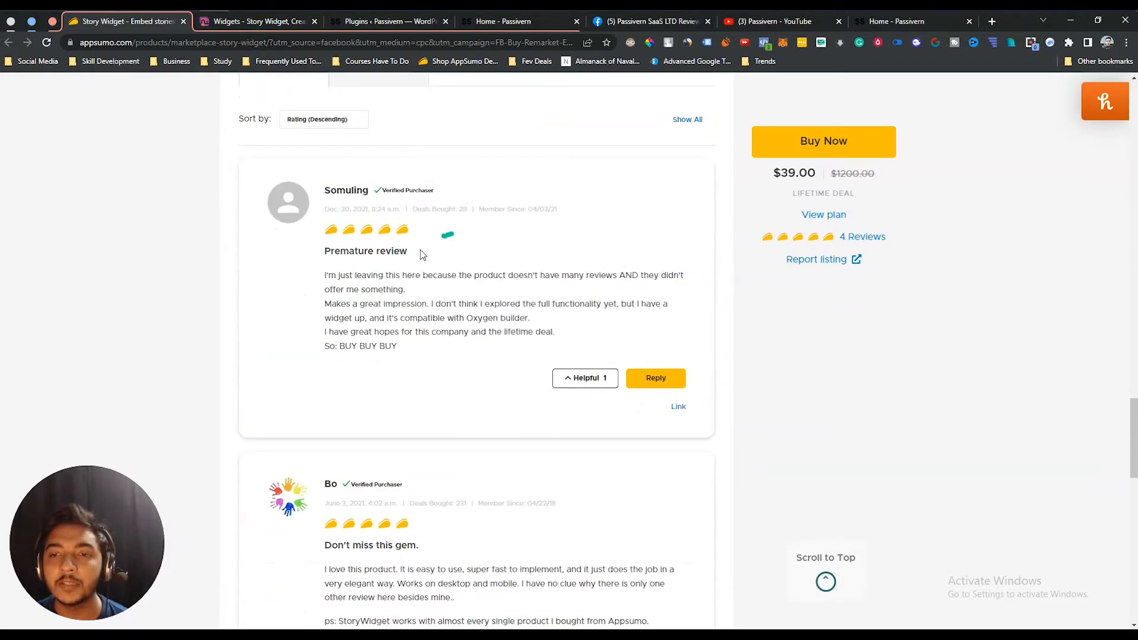
scroll(379, 356, down, 13)
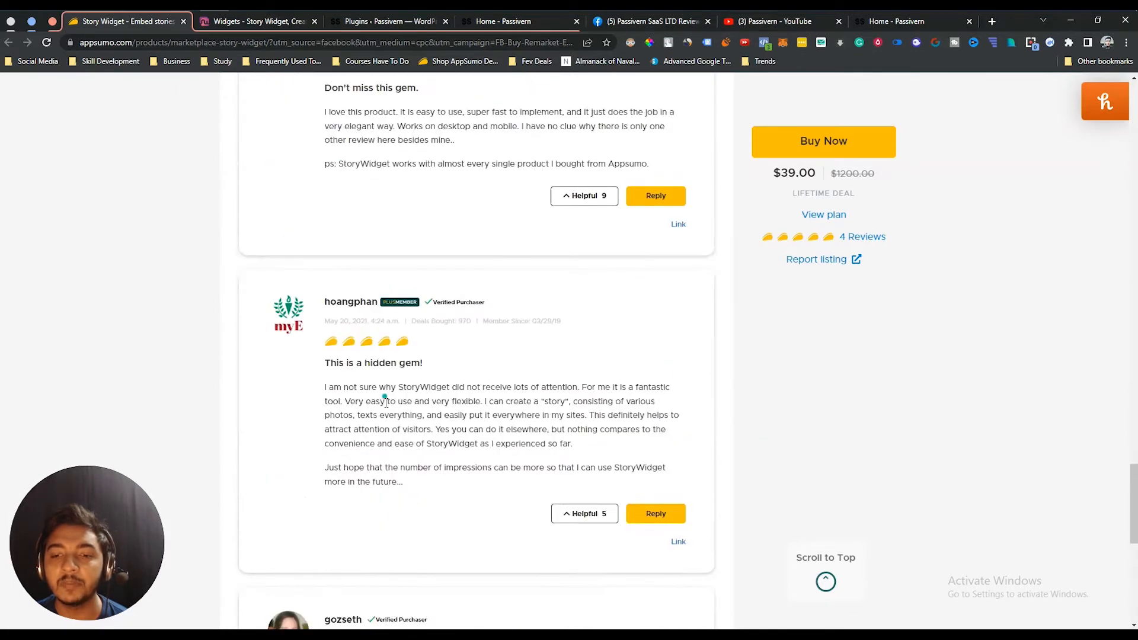
Return to the beginning of the deal page and highlight the Story Widget title
scroll(450, 498, up, 20)
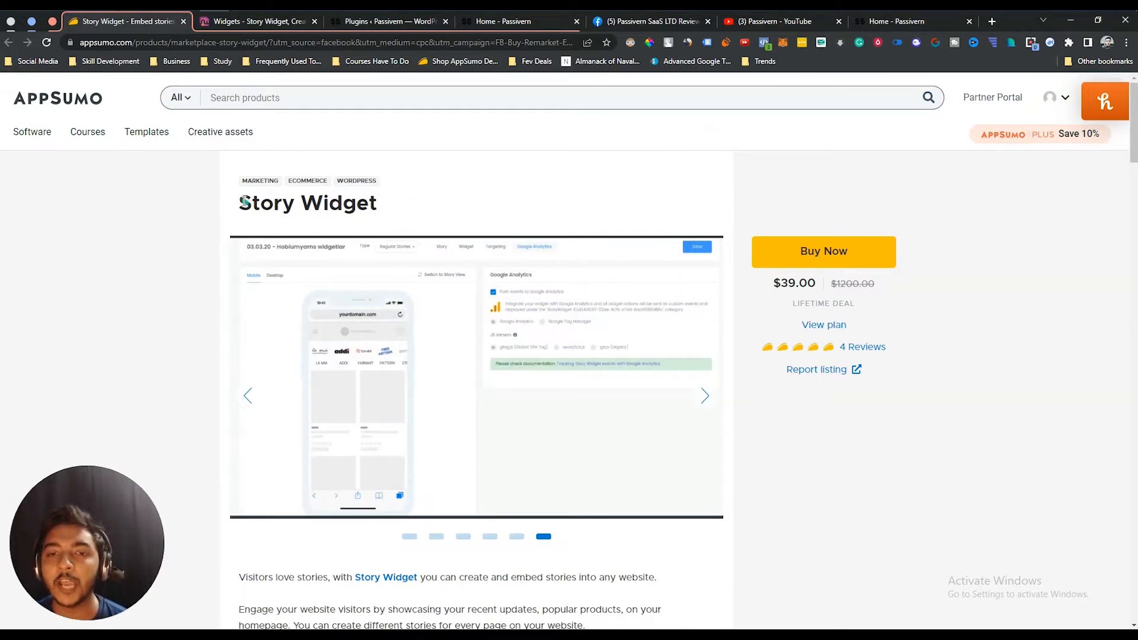
double_click(265, 203)
shift+click(381, 202)
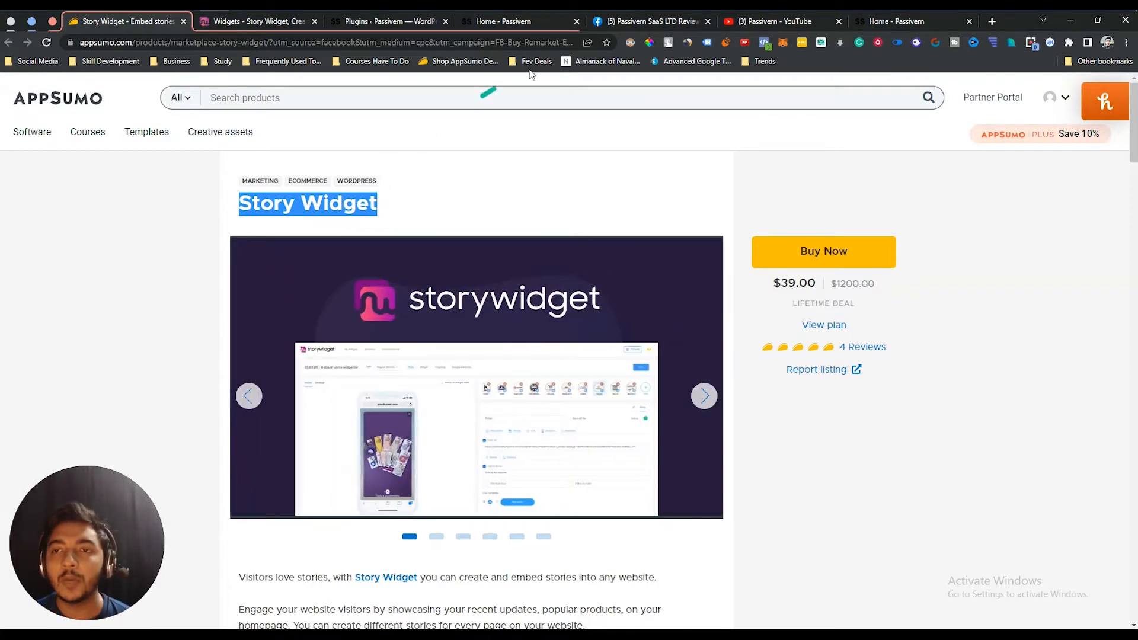
Switch to the Passivern SaaS LTD Review with Giveaway group on Facebook and view its featured posts
click(624, 25)
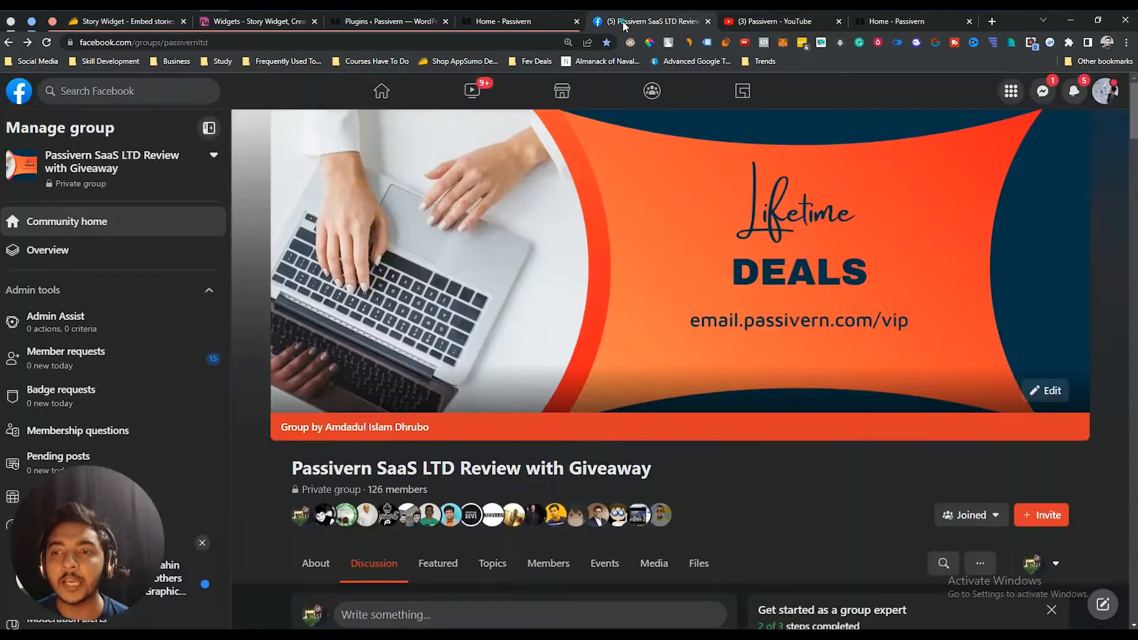
scroll(783, 523, down, 2)
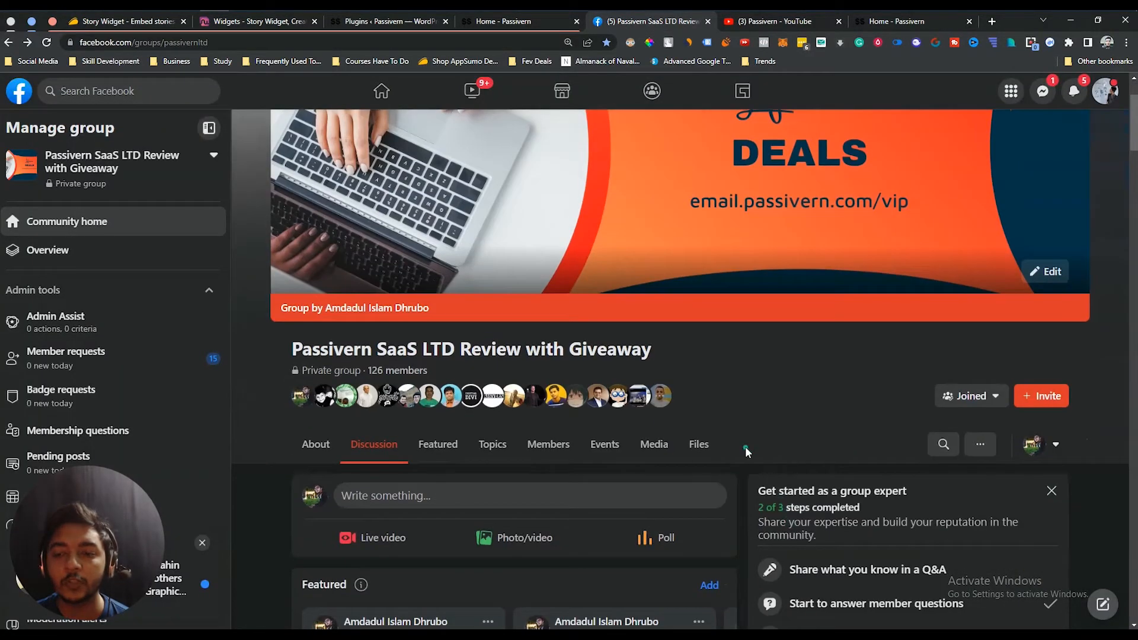
scroll(745, 451, down, 10)
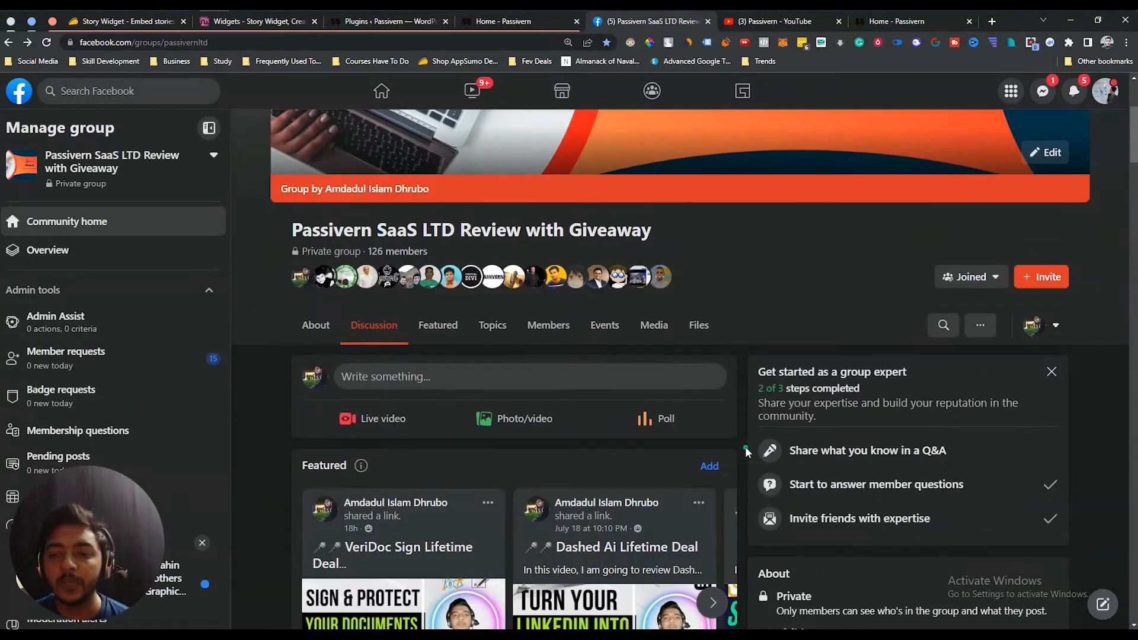
Browse the lifetime deal posts in the group's discussion feed and return to the group's cover banner
scroll(745, 451, down, 12)
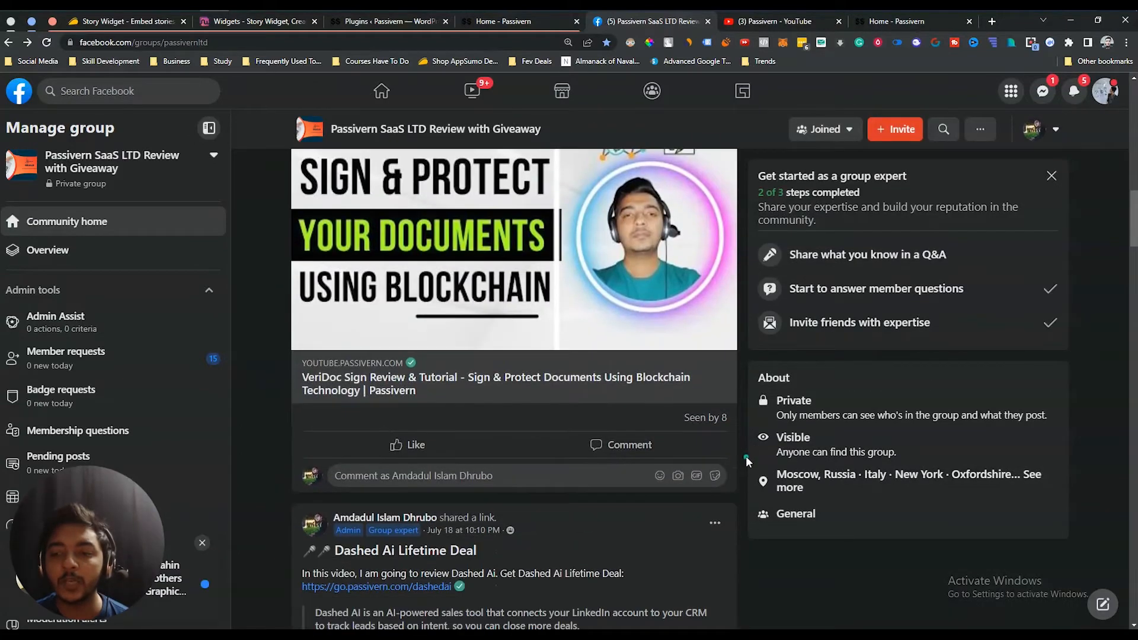
scroll(747, 461, down, 7)
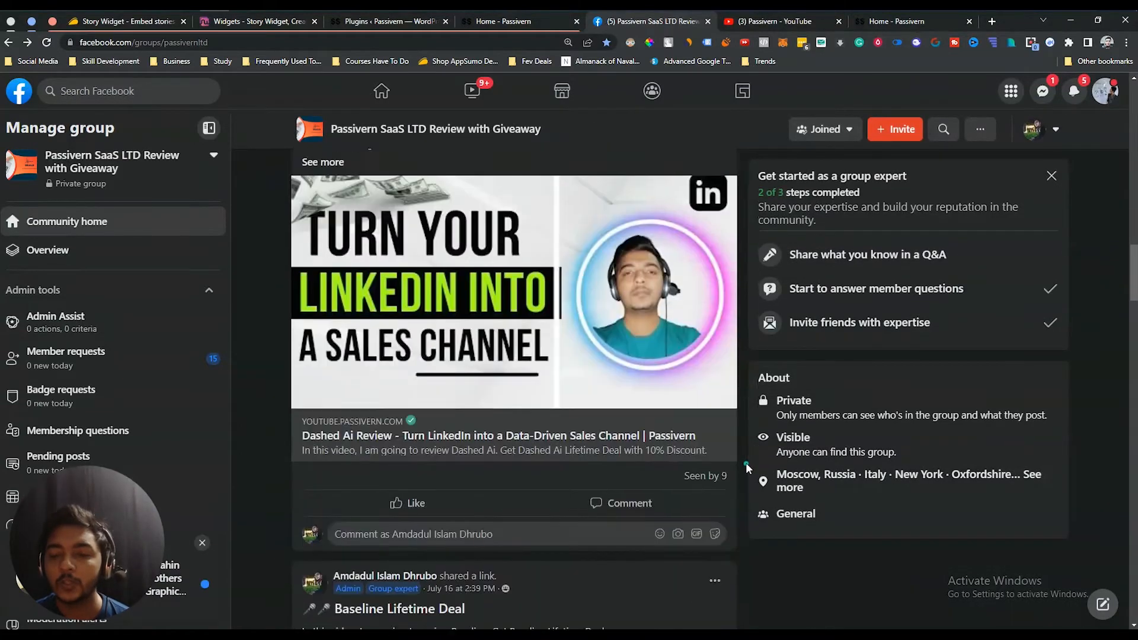
scroll(746, 468, down, 16)
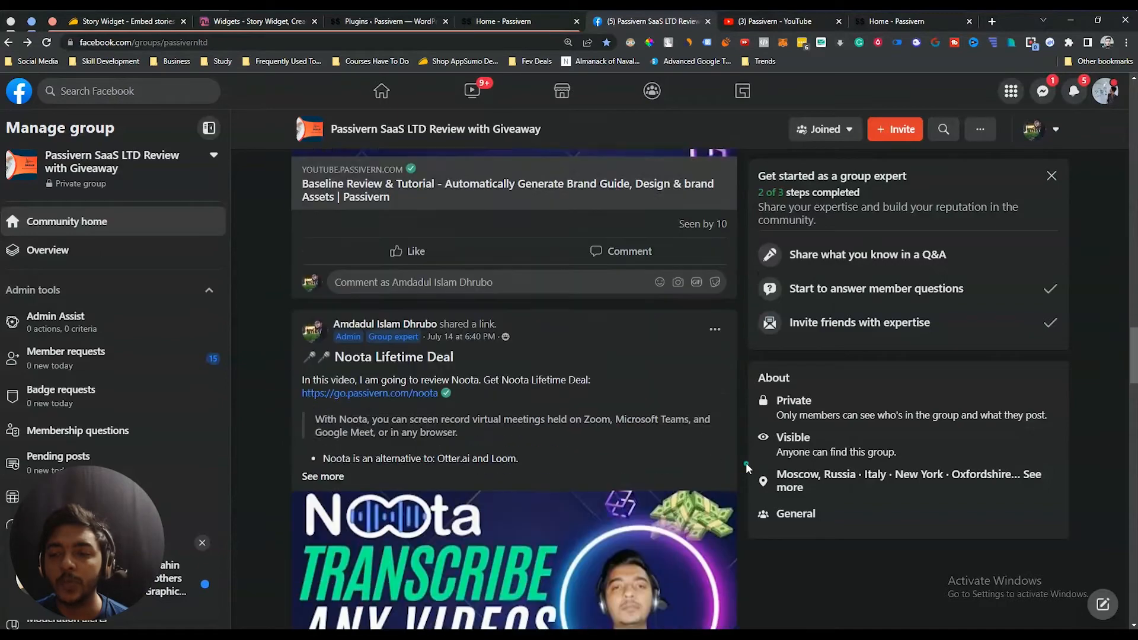
middle_click(274, 517)
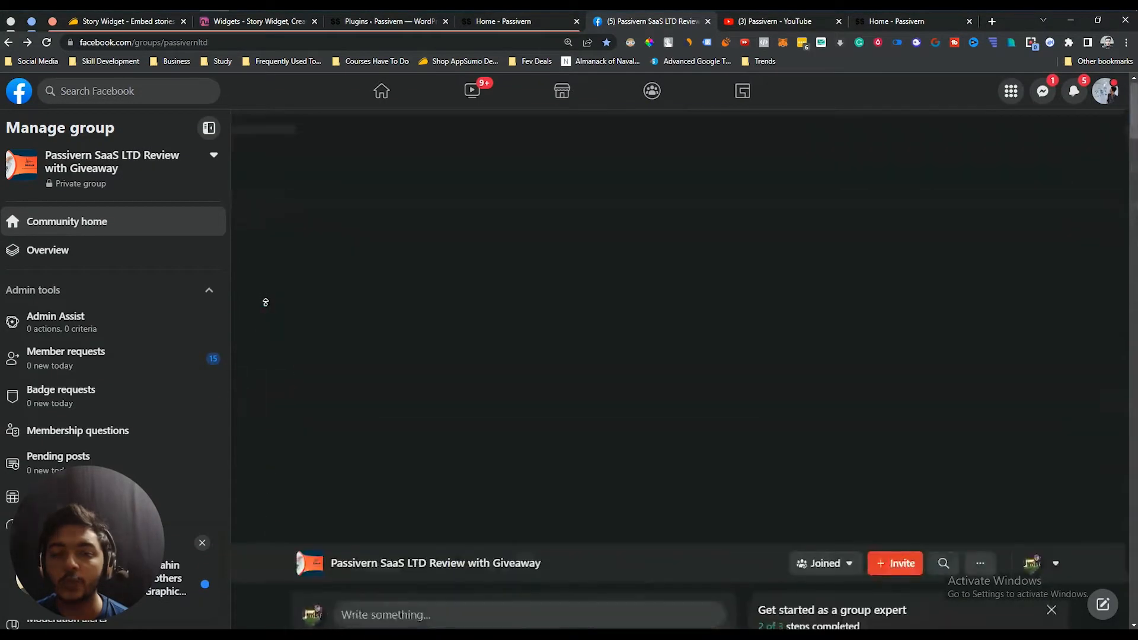
middle_click(265, 304)
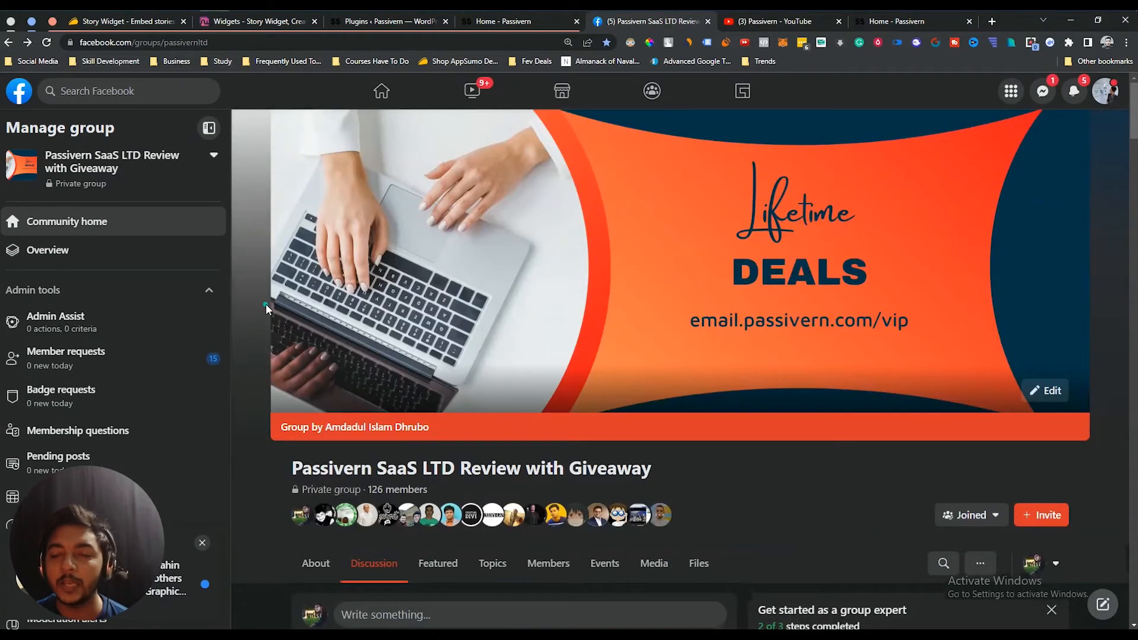
Switch to the Story Widget dashboard and highlight the names of My first widget and Sample Widget
click(273, 23)
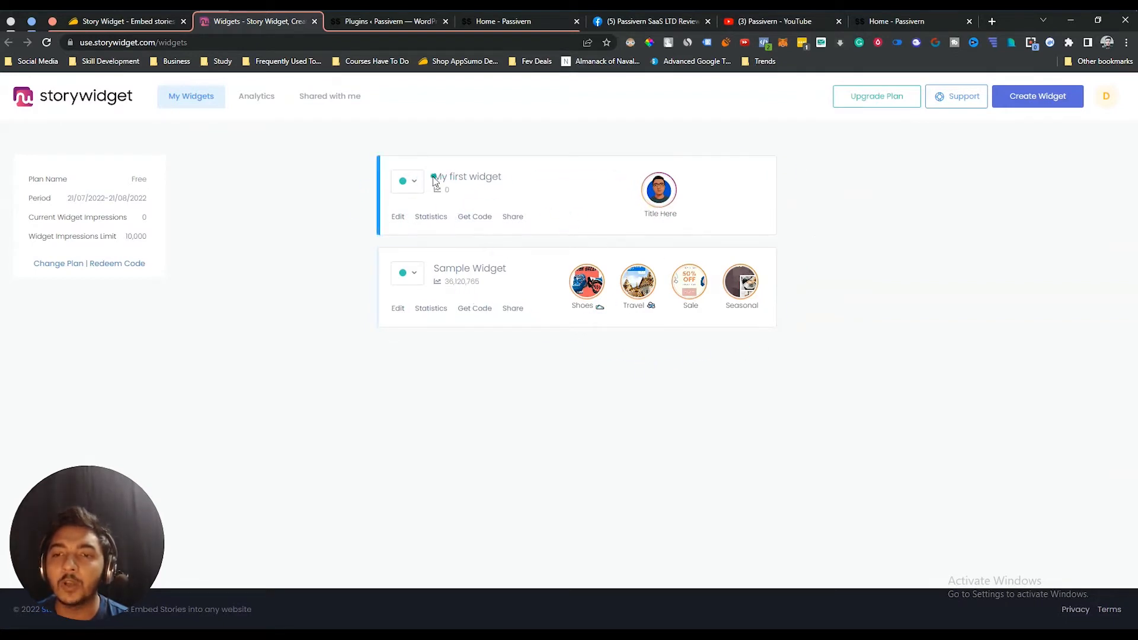
drag(433, 177, 511, 179)
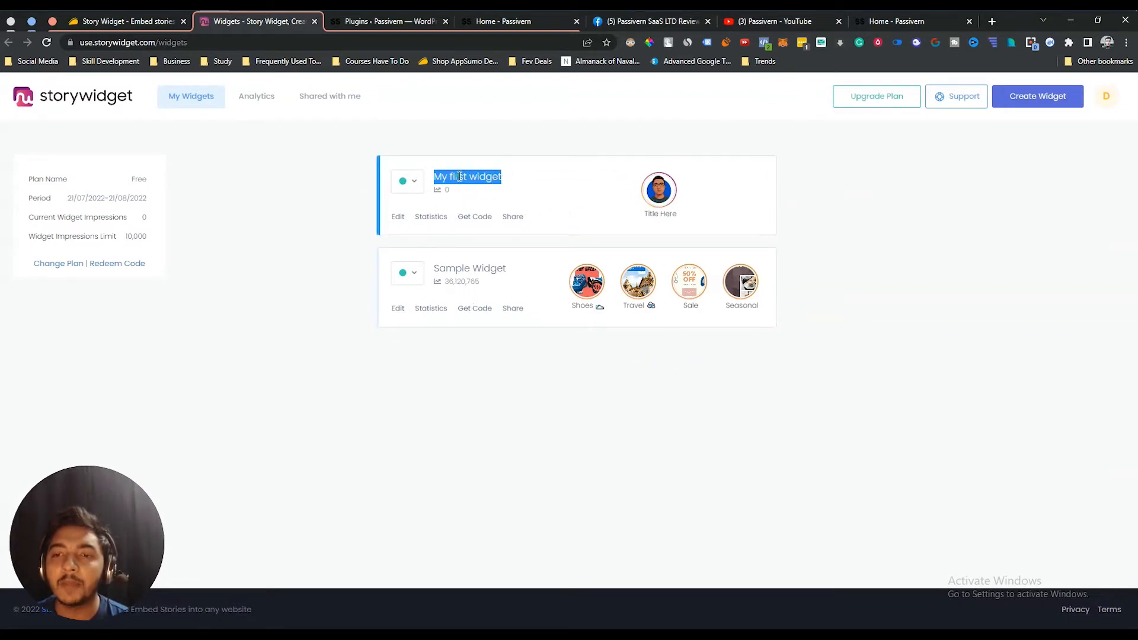
drag(434, 268, 515, 271)
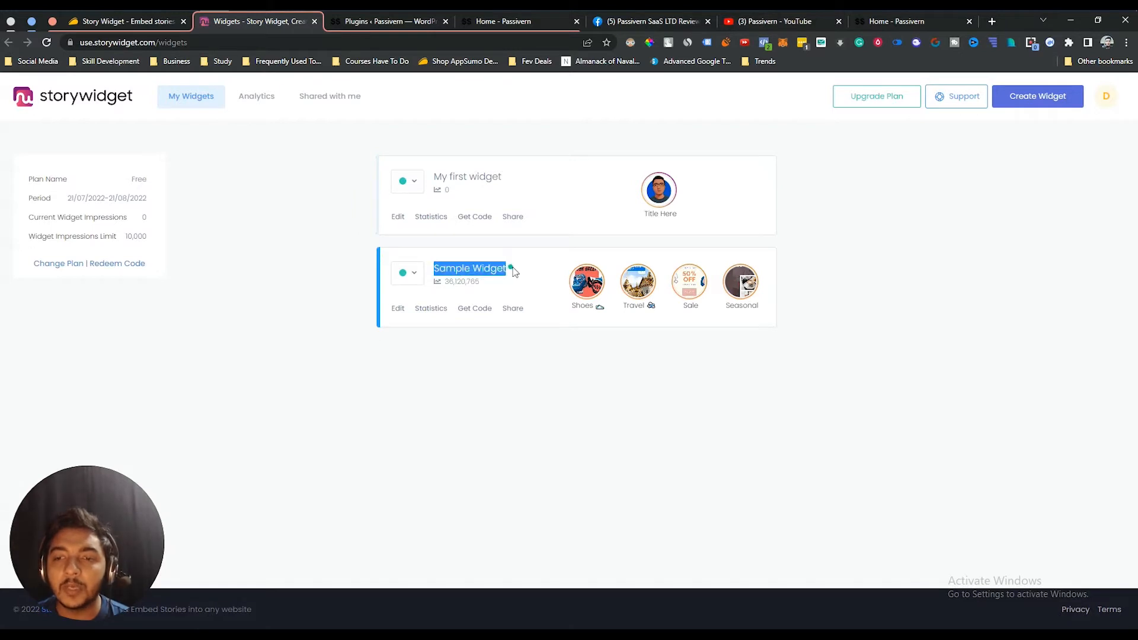
click(955, 269)
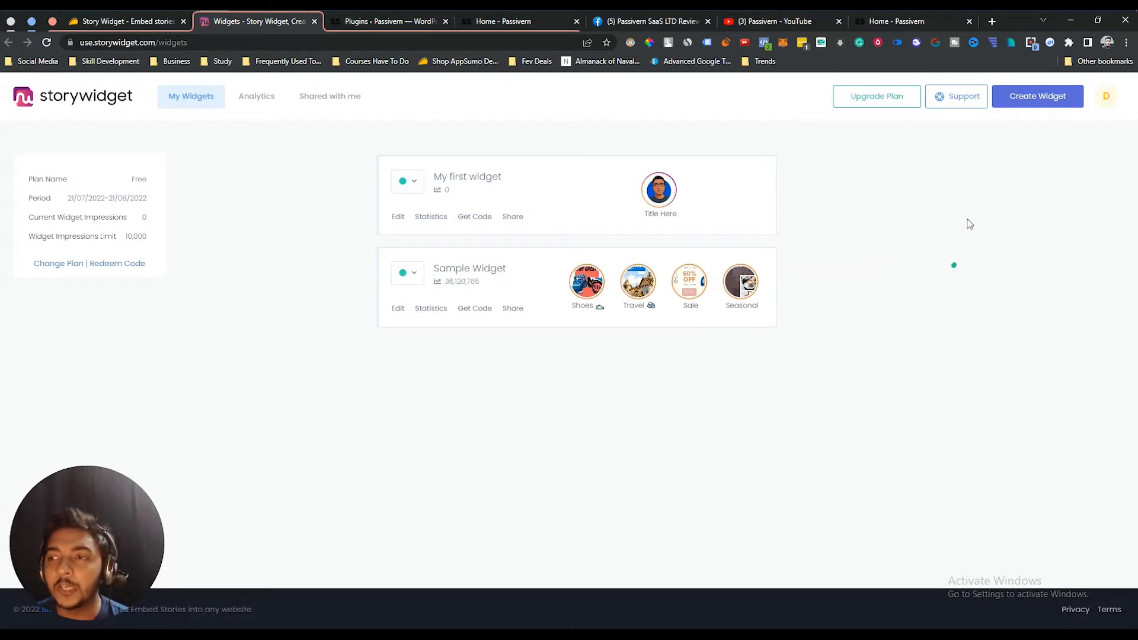
Create a new widget and preview its story in the desktop view and again in the mobile view
click(1029, 105)
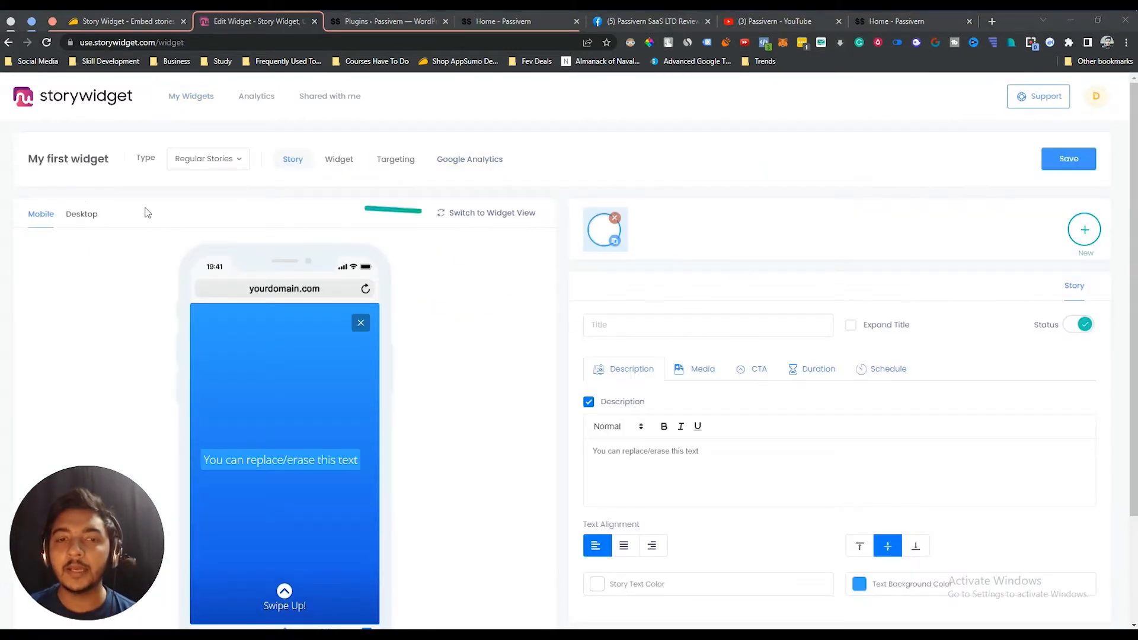
click(82, 217)
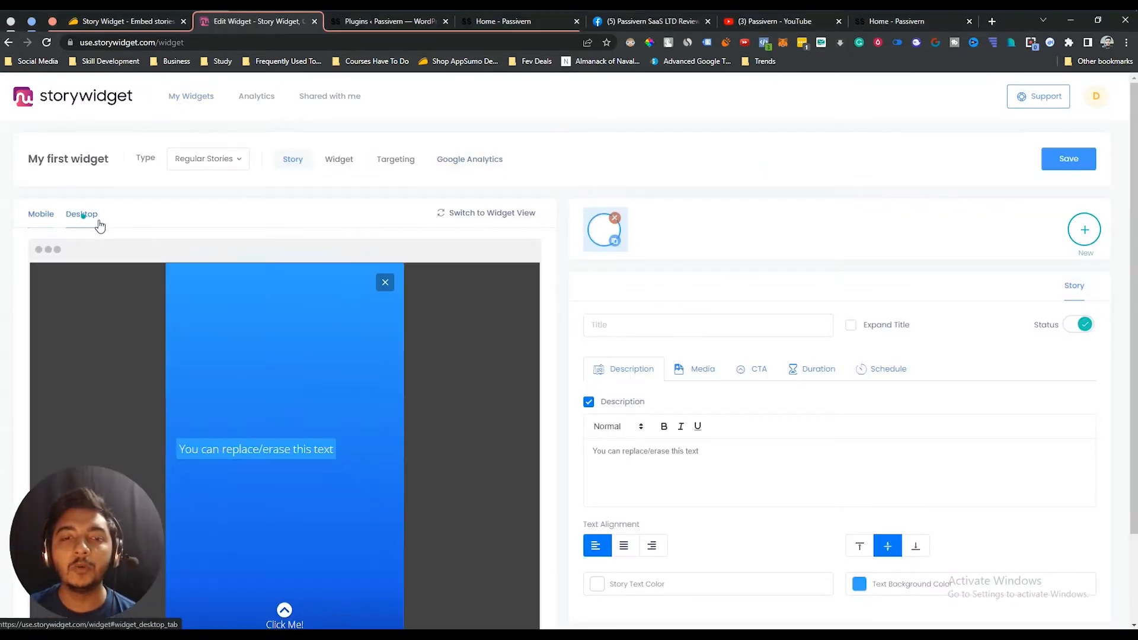
scroll(431, 387, down, 2)
scroll(432, 386, up, 2)
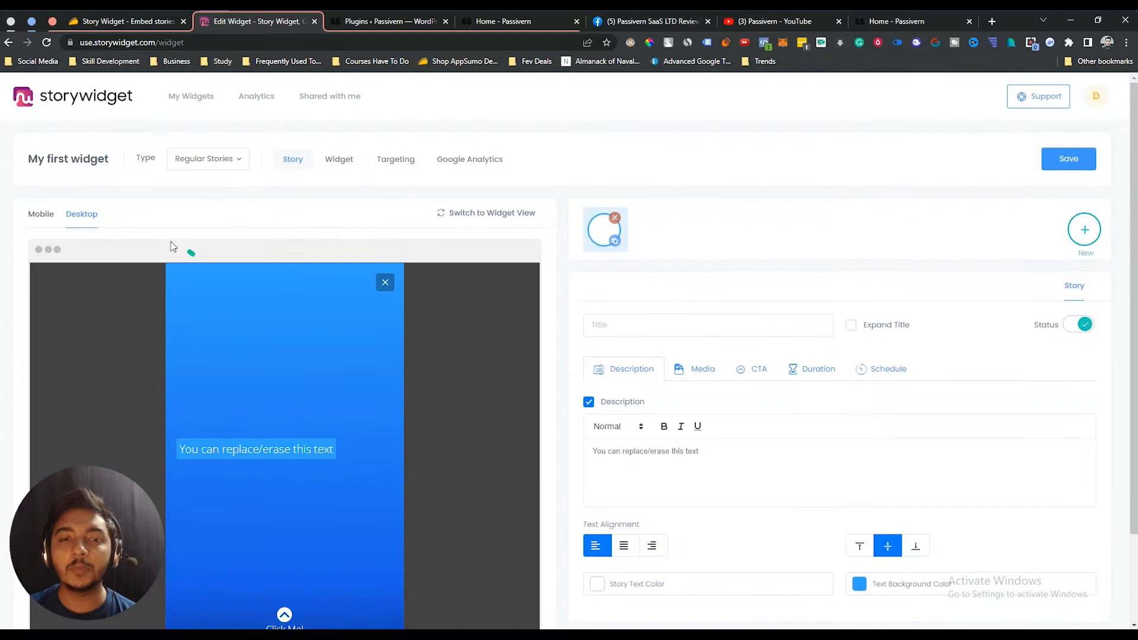
click(53, 217)
Title the story "For Video" and replace its description with "Your Text Here"
click(651, 327)
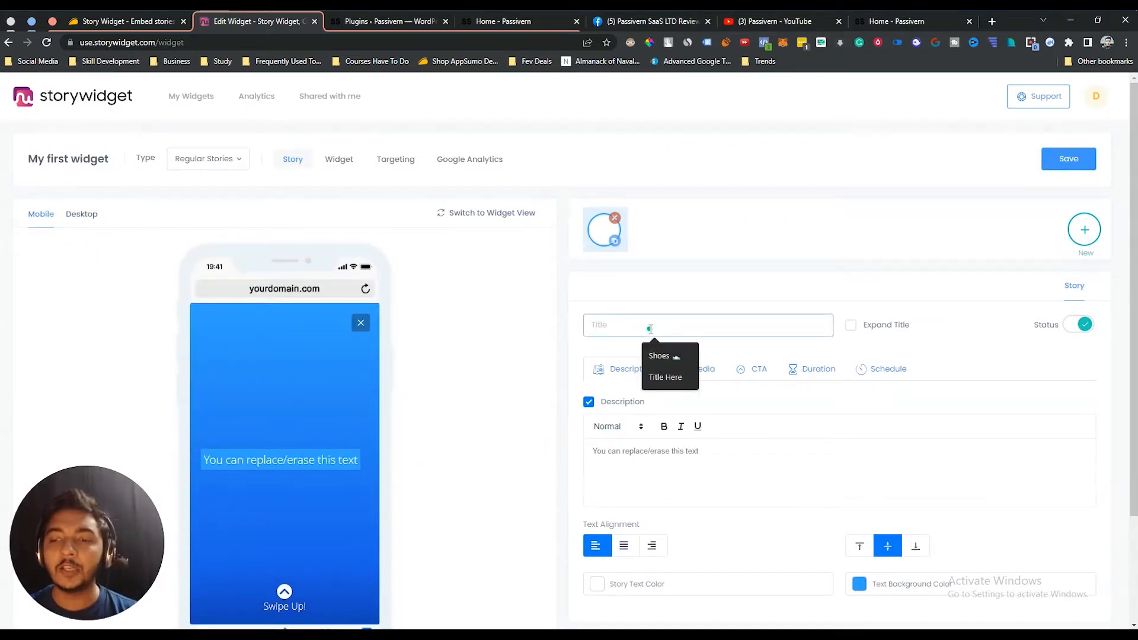
text(F)
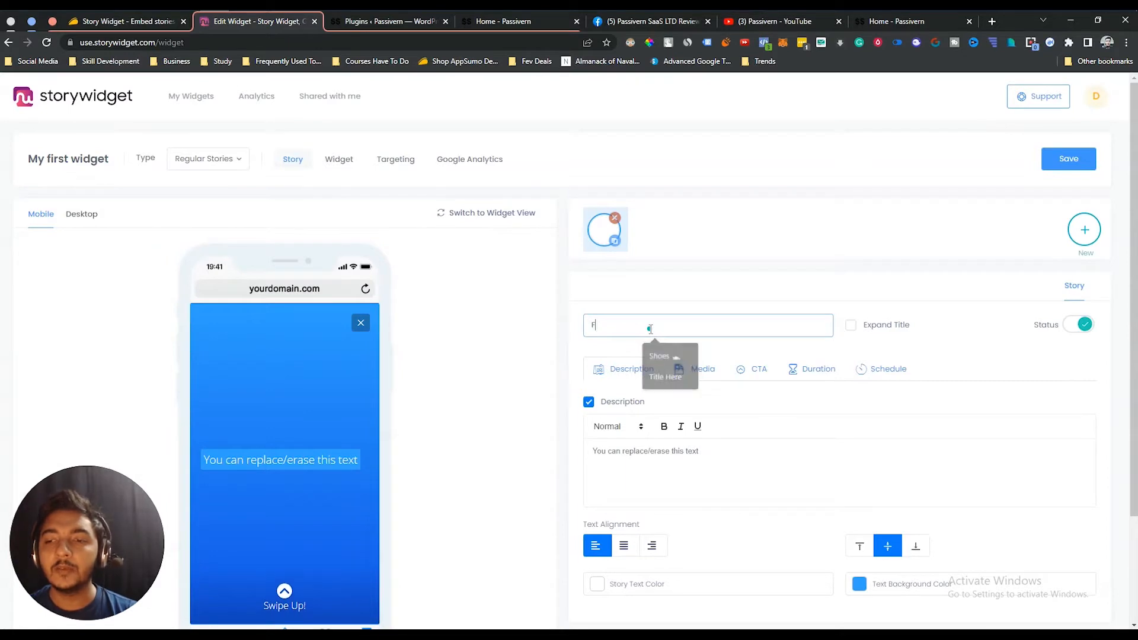
text(or Video)
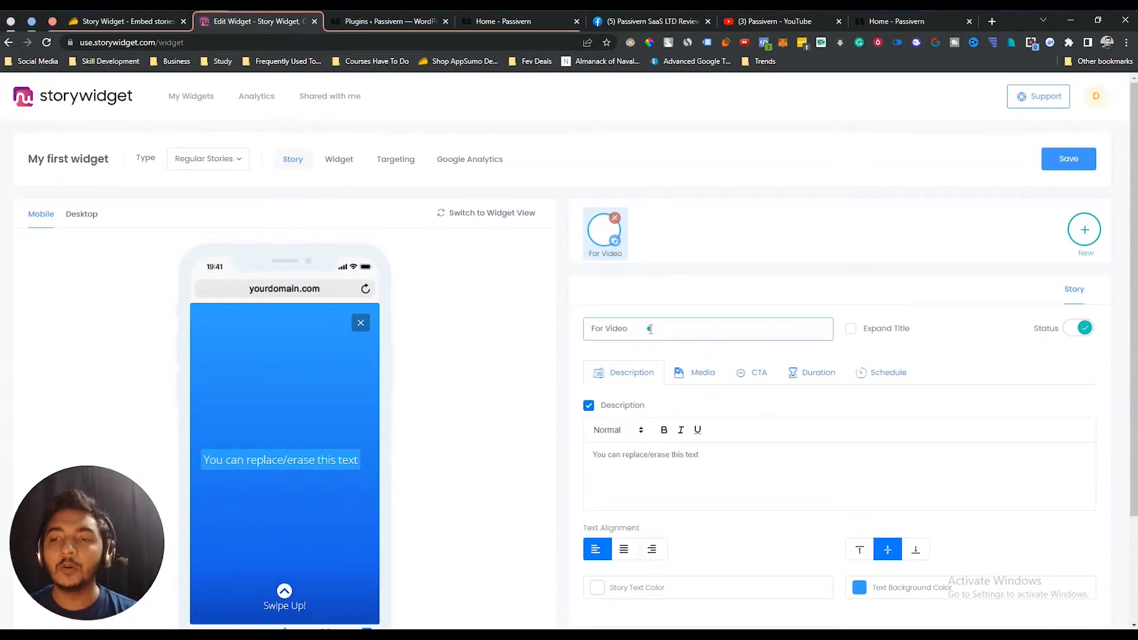
click(634, 468)
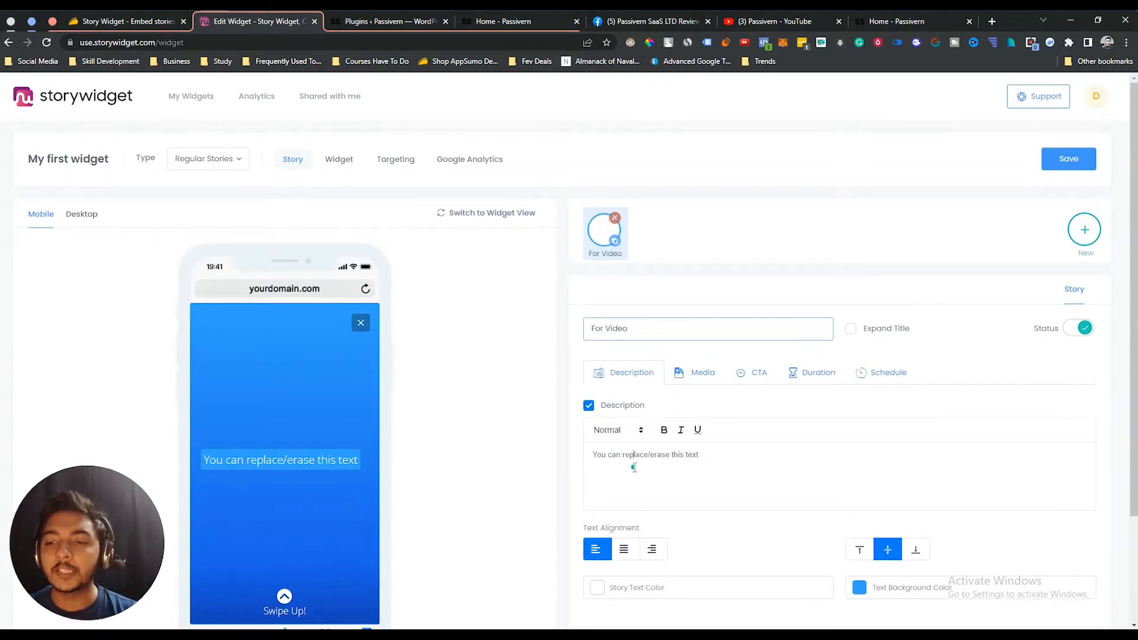
key(ctrl+a)
text(Your )
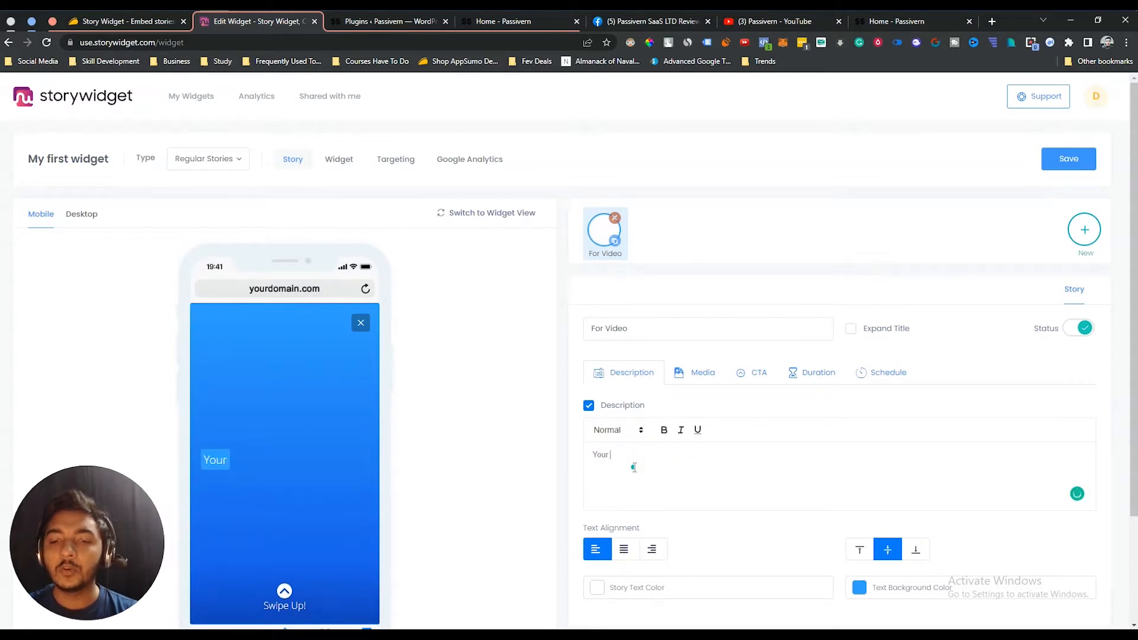
text(Text Here)
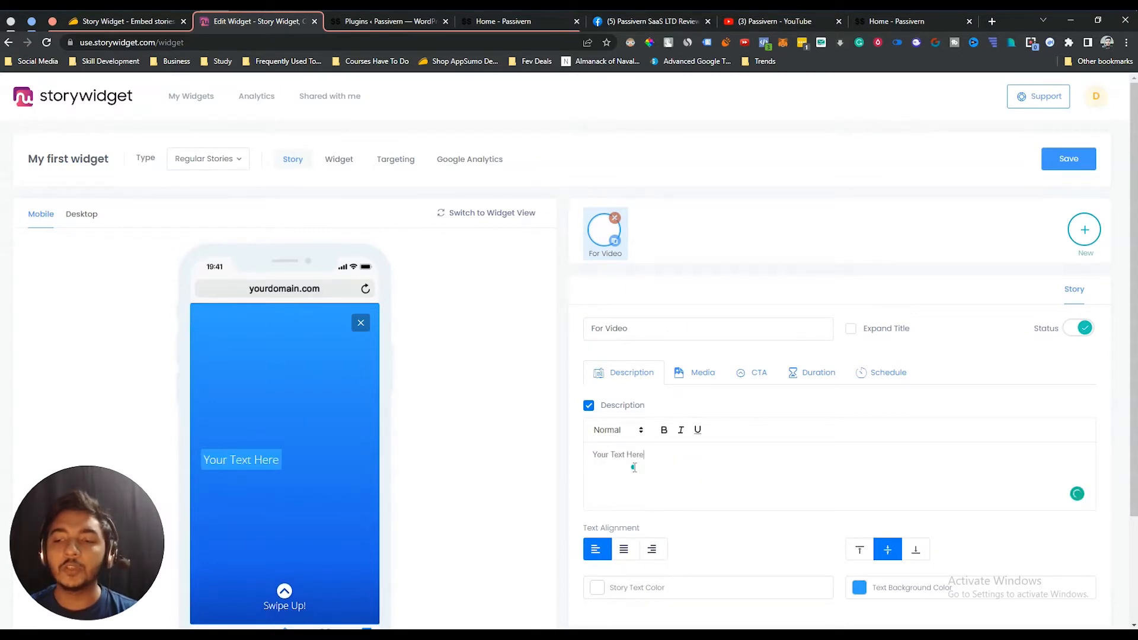
Format the description text "Your Text Here" as Huge and bold
scroll(633, 468, down, 2)
triple_click(636, 337)
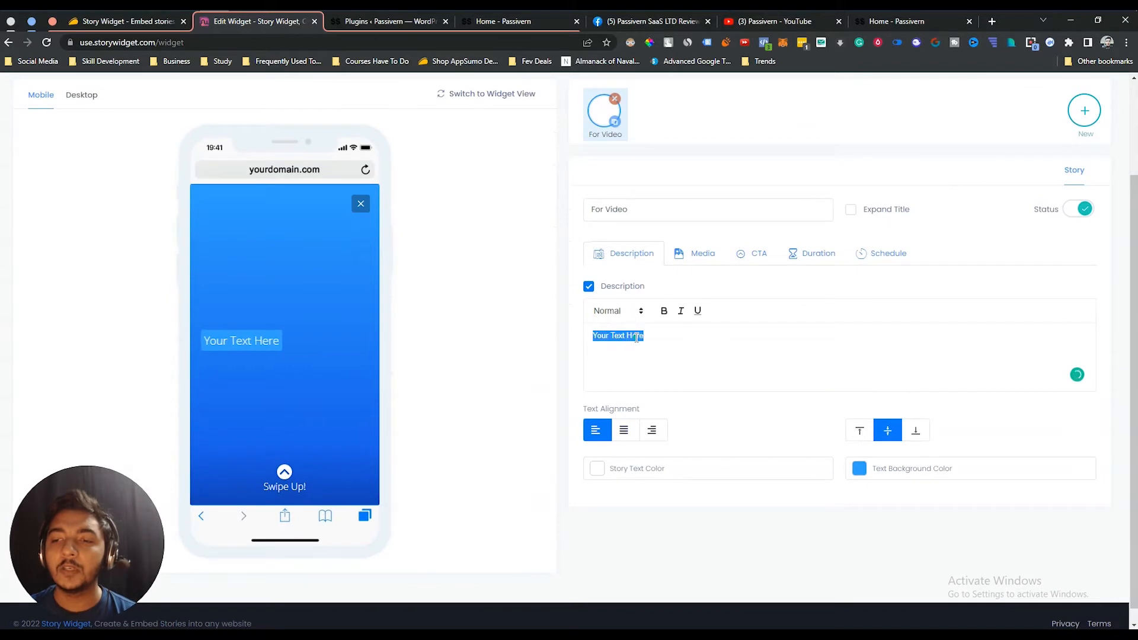
click(616, 311)
click(616, 396)
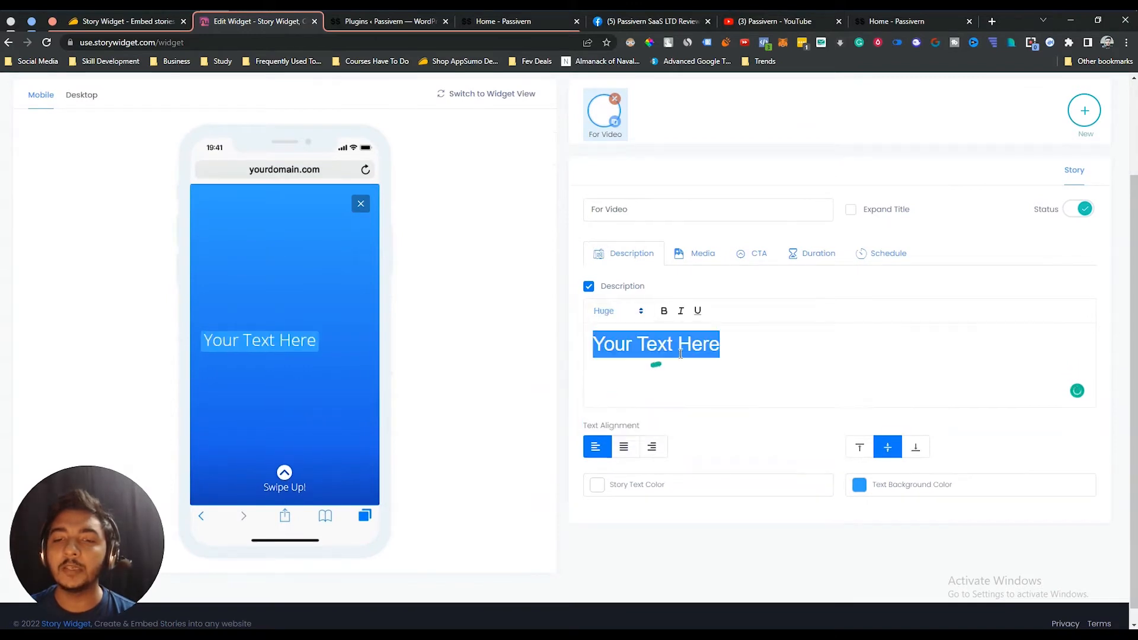
click(731, 342)
triple_click(657, 338)
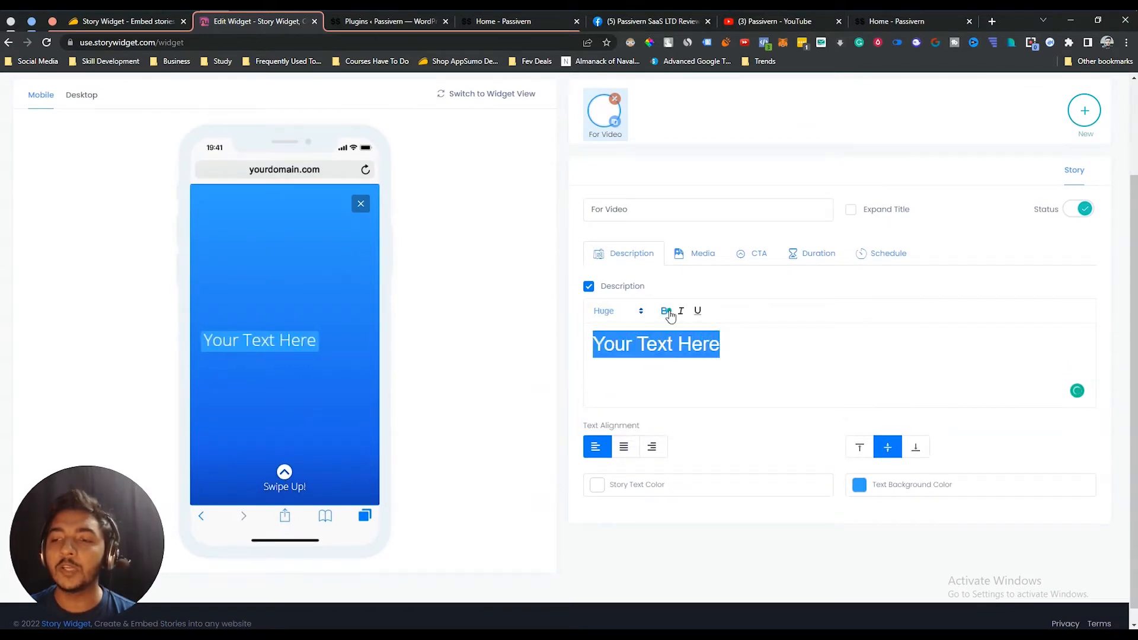
click(666, 311)
click(599, 311)
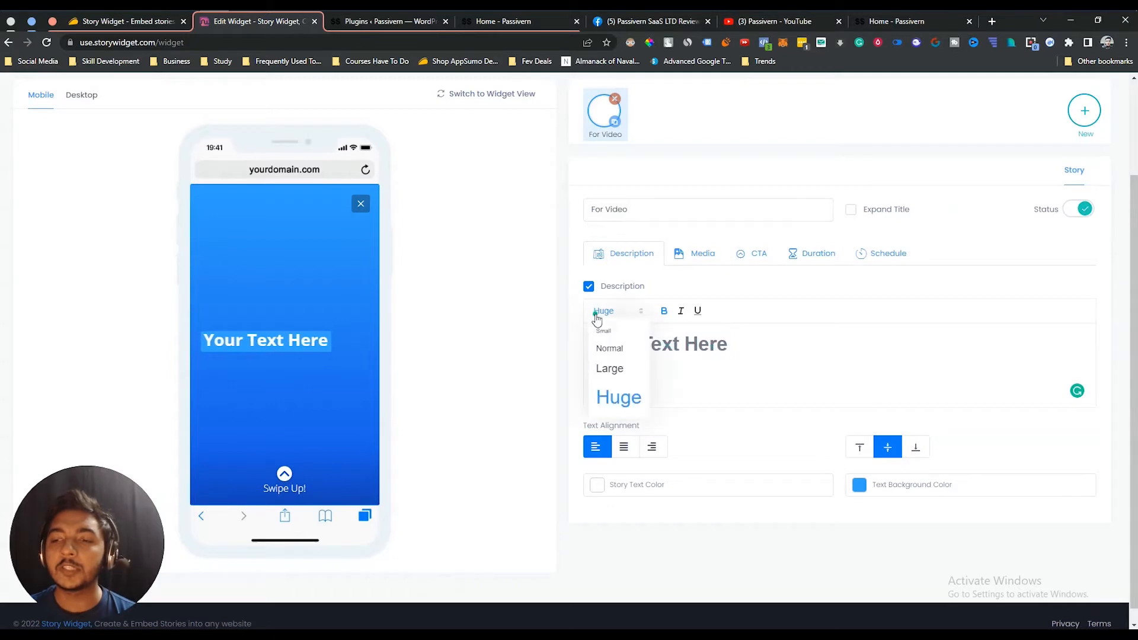
click(617, 397)
Try the horizontal and vertical text alignments and leave the description centered in both directions
click(625, 451)
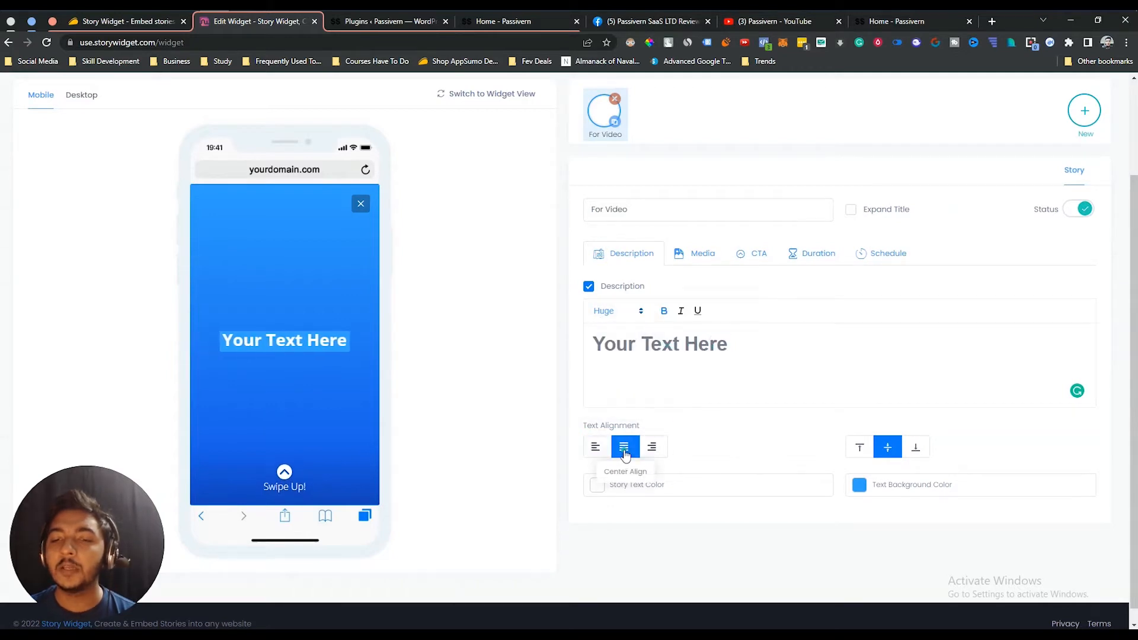
click(651, 447)
click(624, 451)
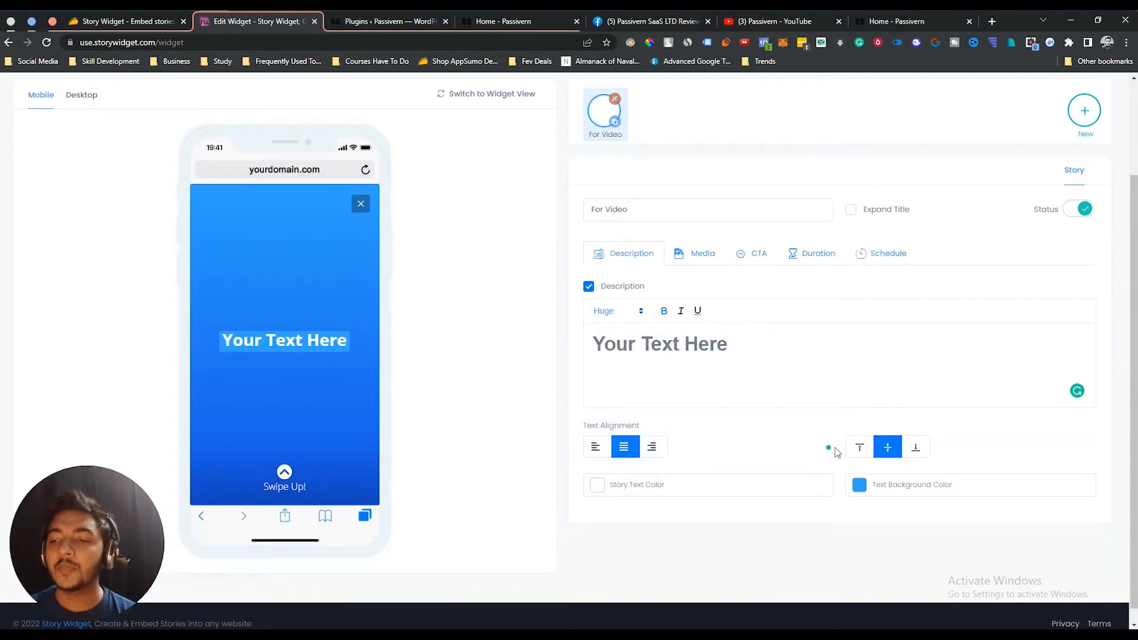
click(859, 447)
click(915, 447)
click(882, 448)
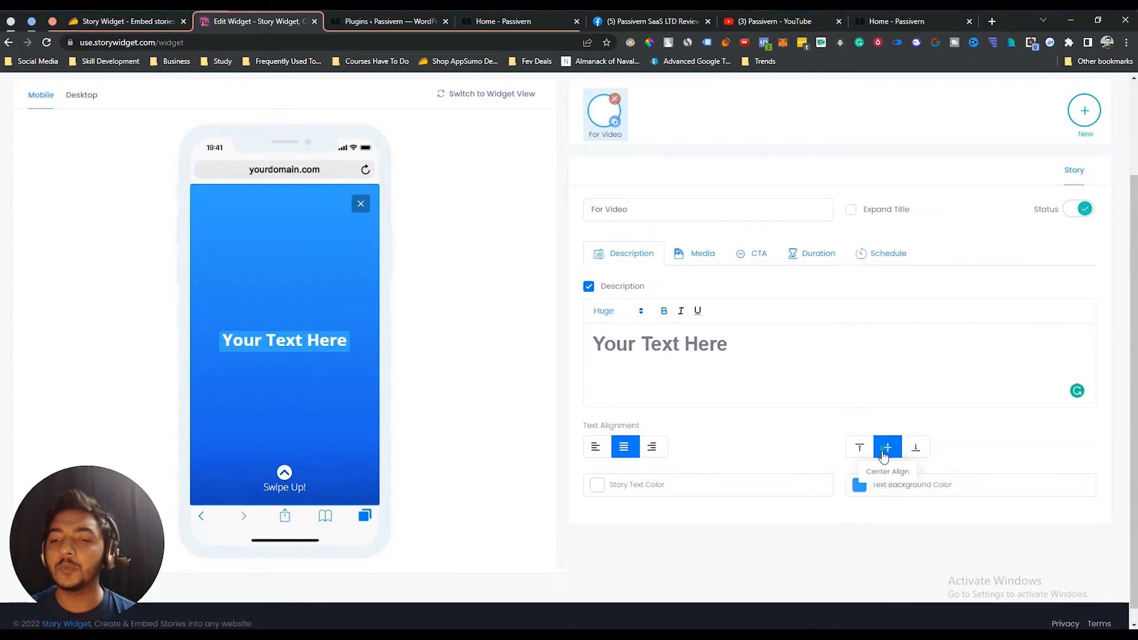
View the color options for the story text and the text background
scroll(714, 449, down, 1)
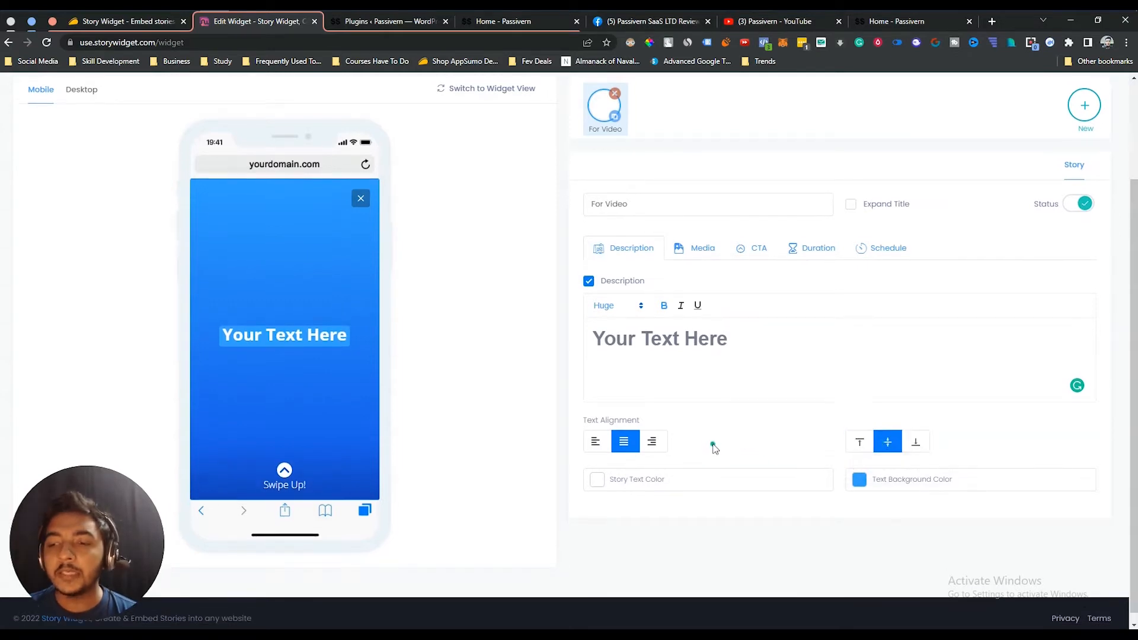
click(605, 476)
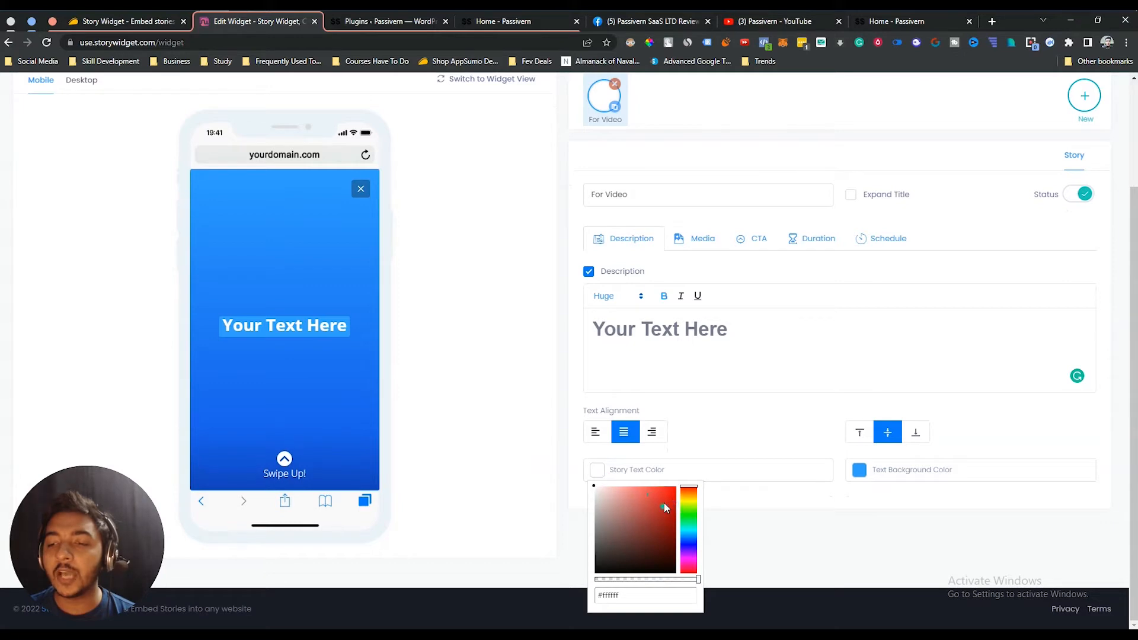
click(902, 474)
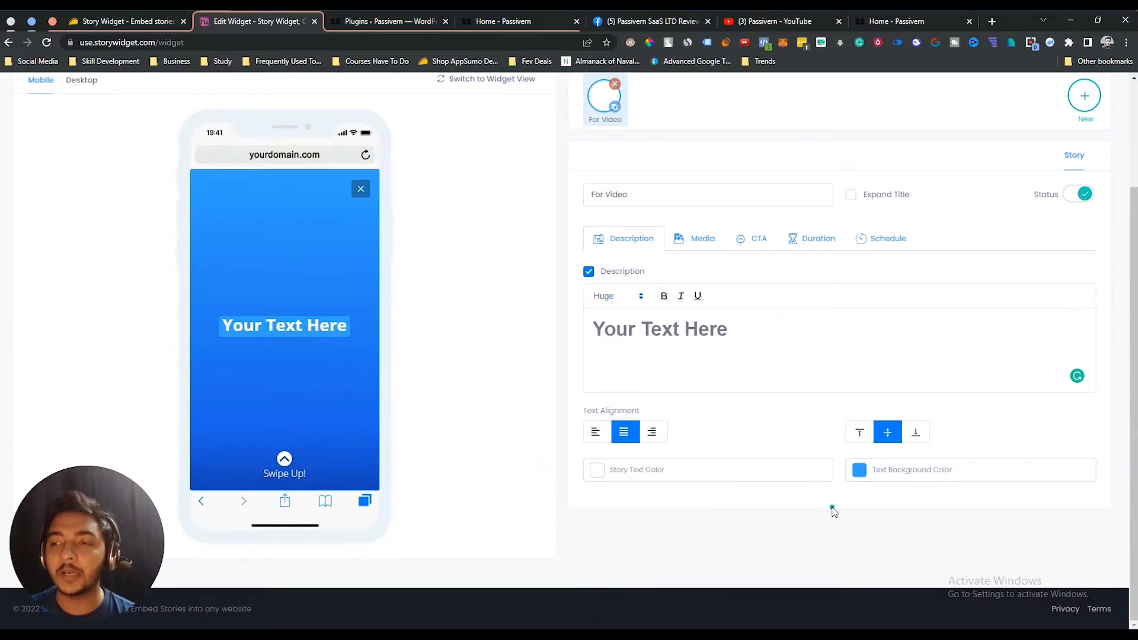
Upload dp.jpg from the Downloads folder as the story's media image
scroll(831, 508, up, 2)
click(704, 303)
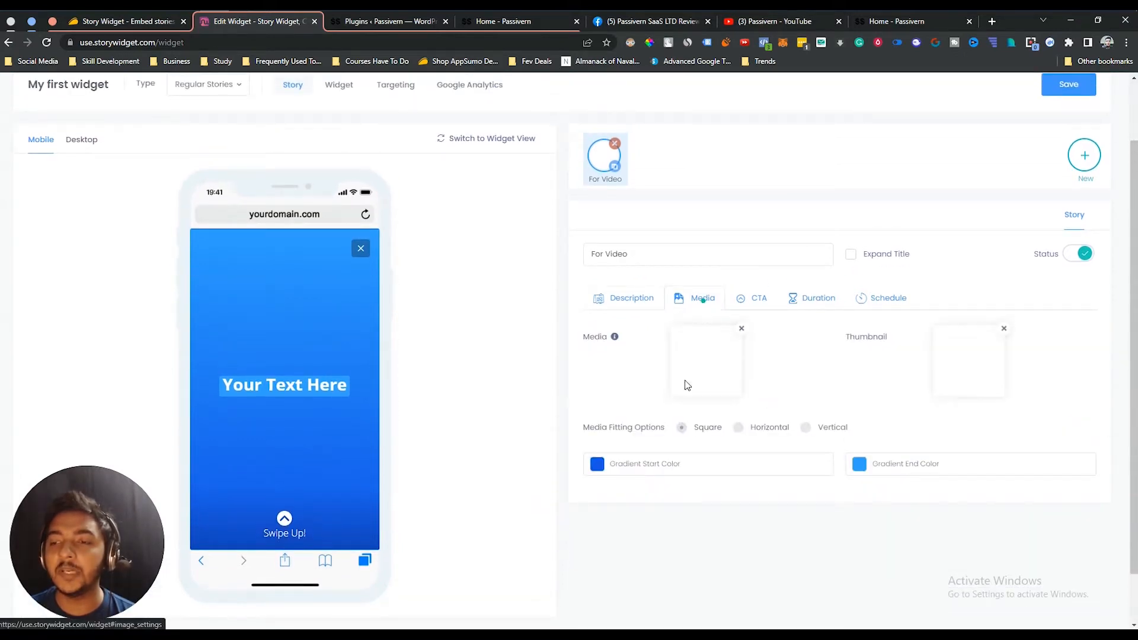
mouse_move(706, 370)
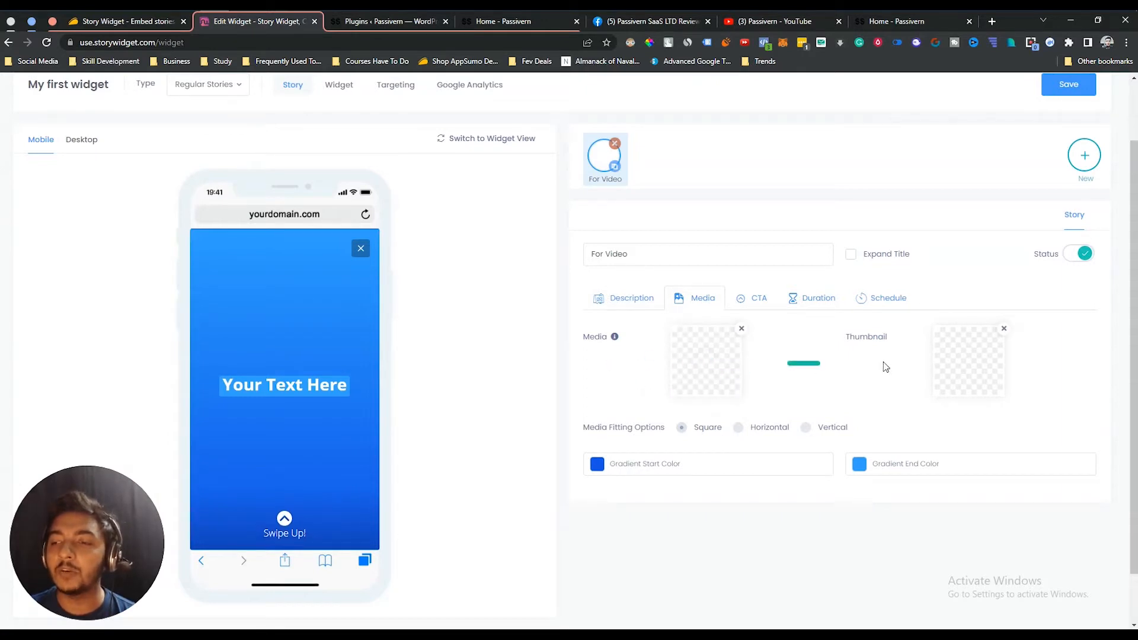
click(705, 365)
click(452, 357)
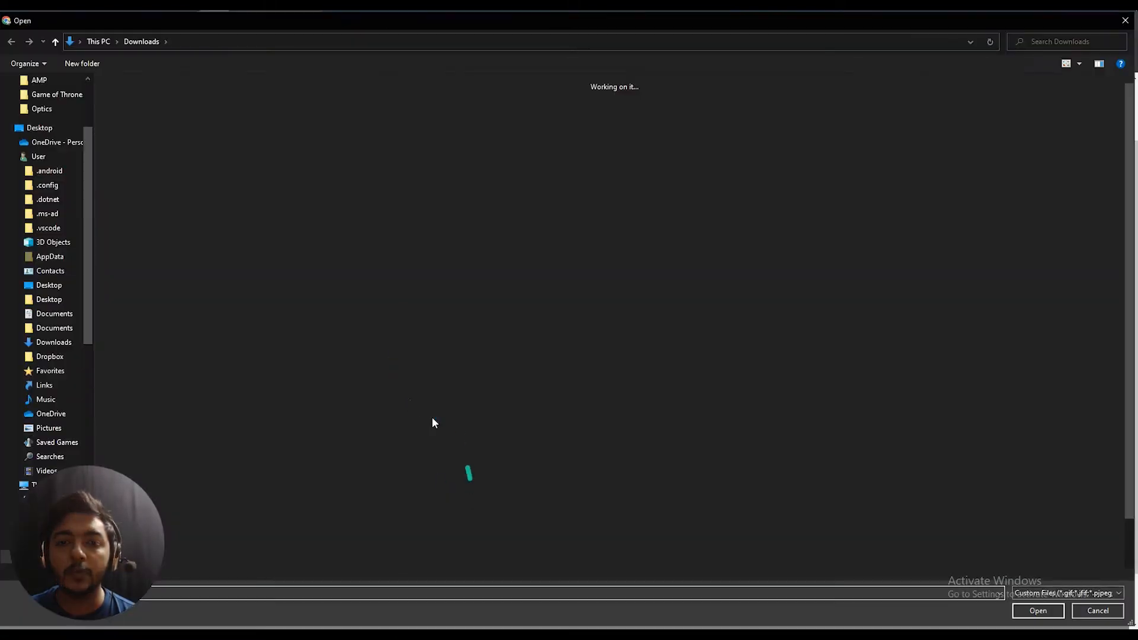
click(537, 418)
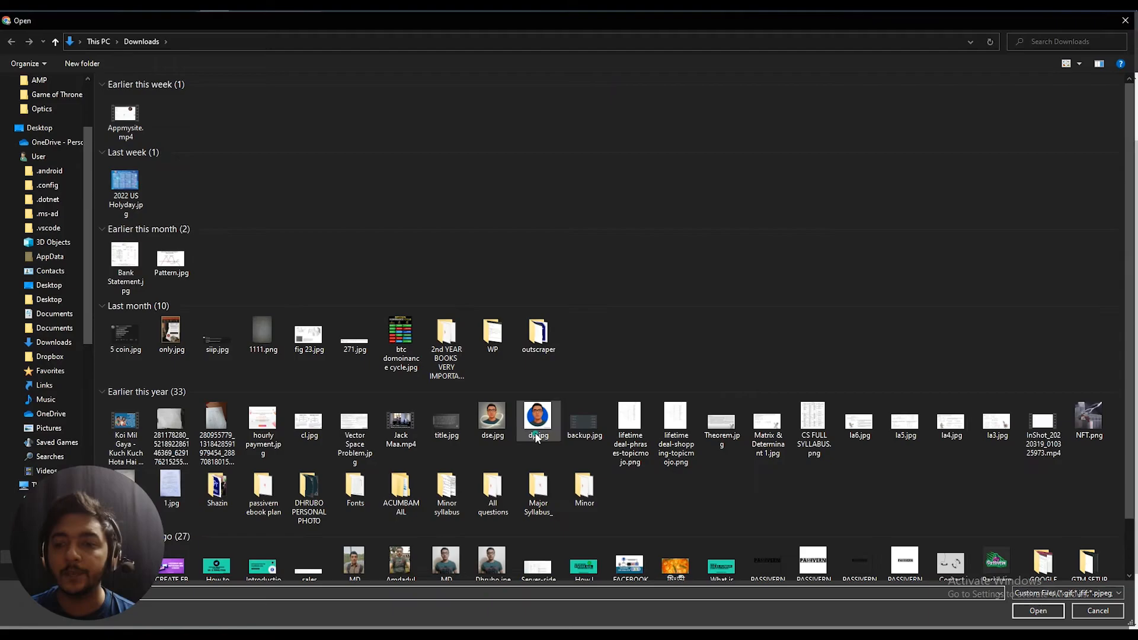
click(1029, 611)
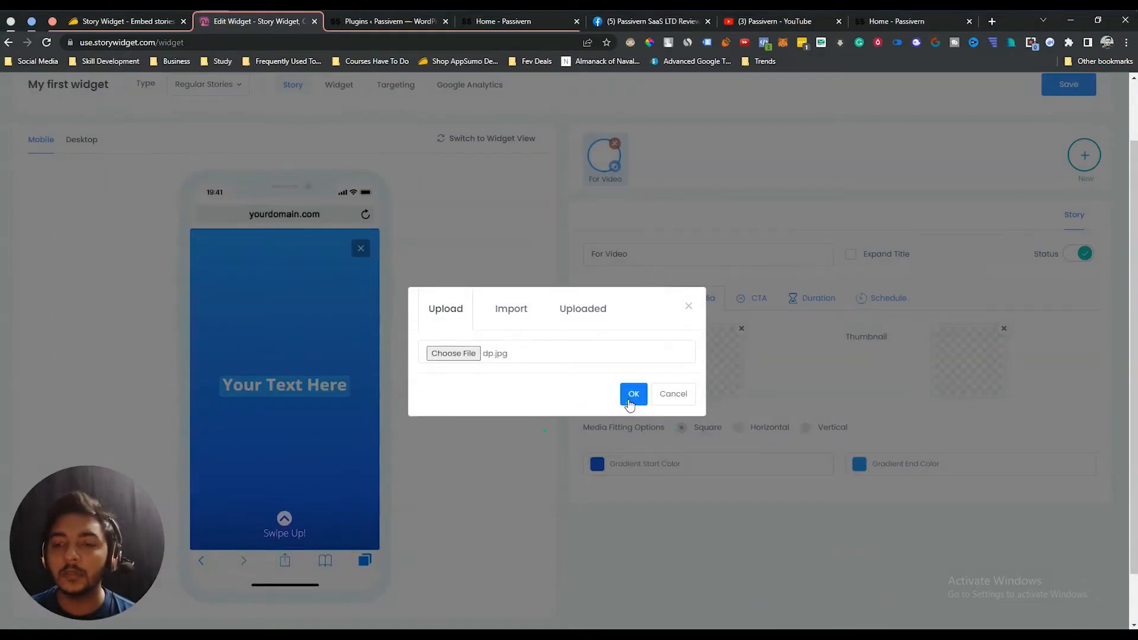
click(631, 397)
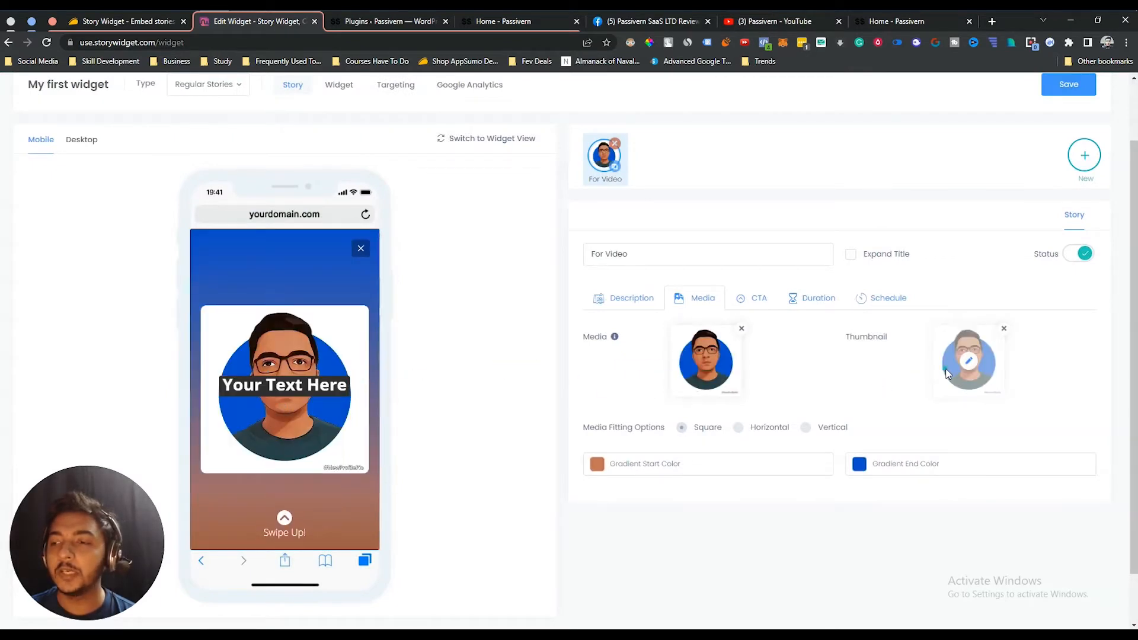
Replace the story's thumbnail image with dse.jpg from the Downloads folder
click(969, 364)
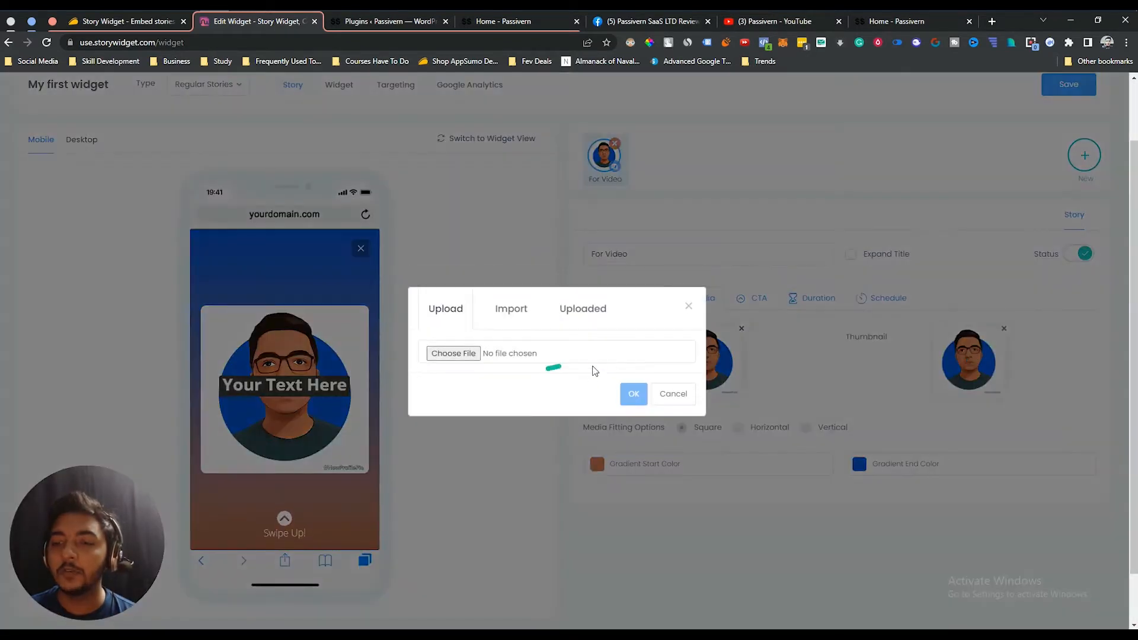
click(455, 355)
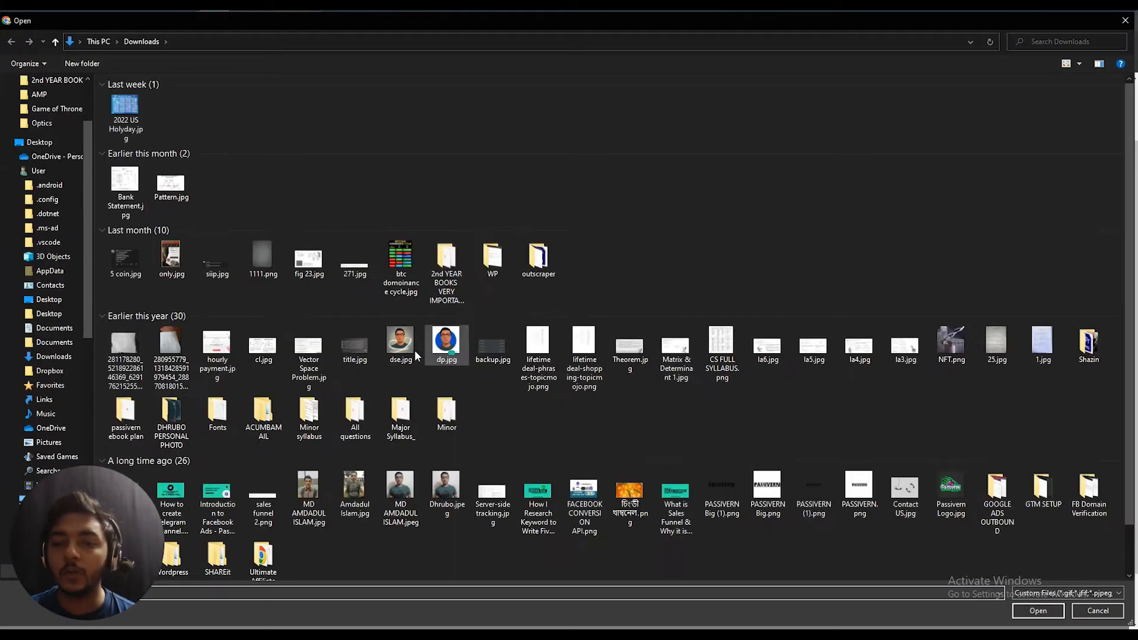
click(412, 349)
click(1037, 610)
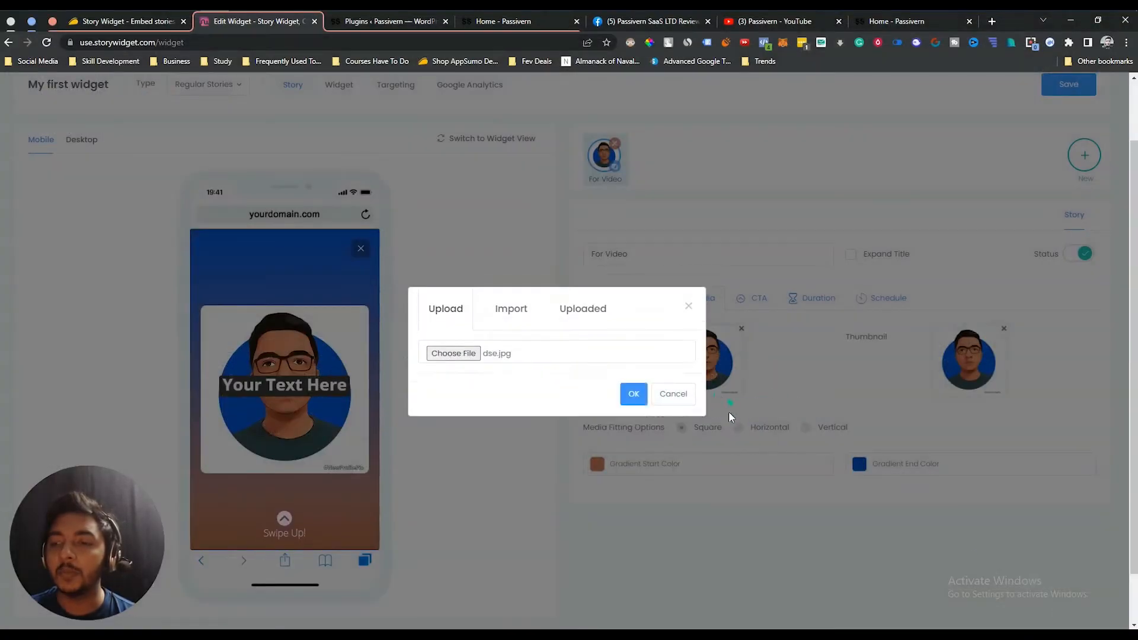
click(632, 393)
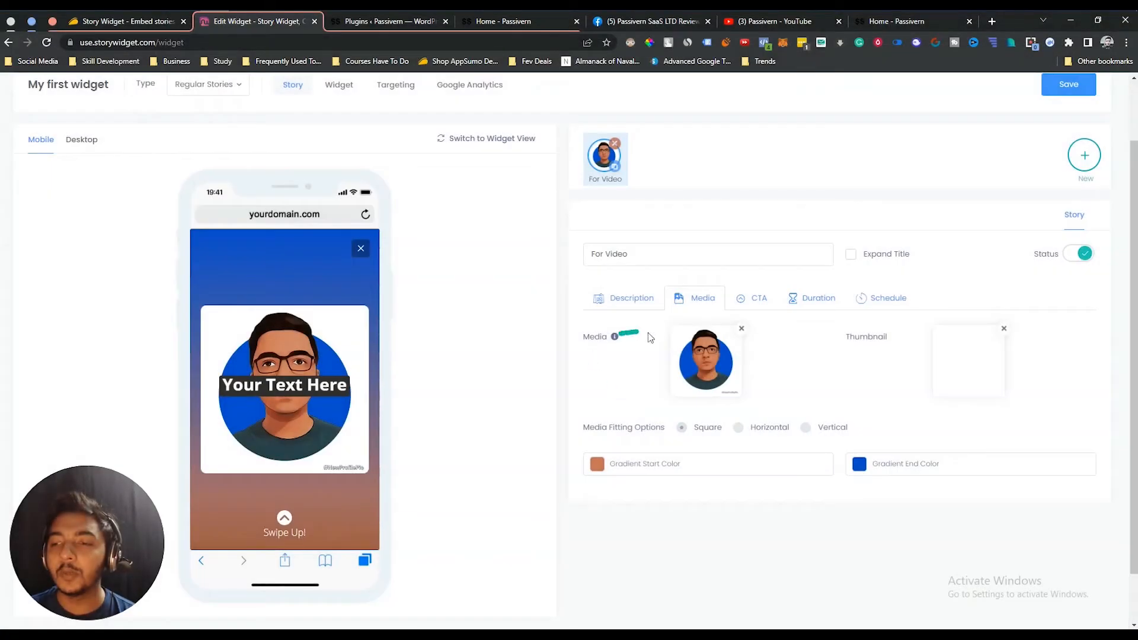
mouse_move(969, 342)
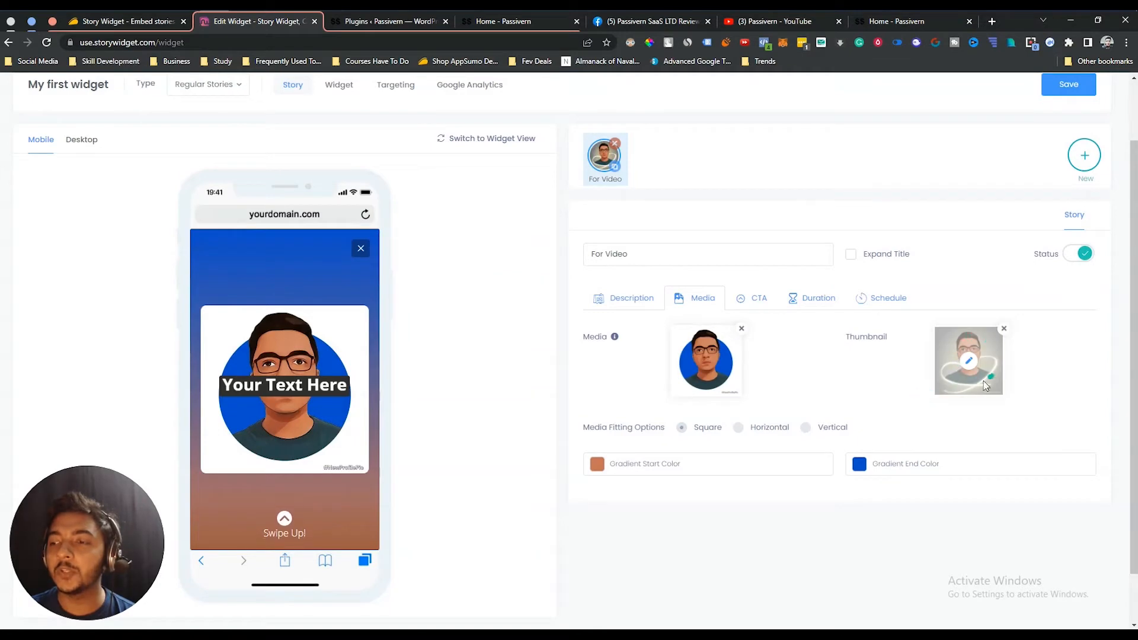
Try the Horizontal and Vertical media fitting options for the story image
mouse_move(715, 385)
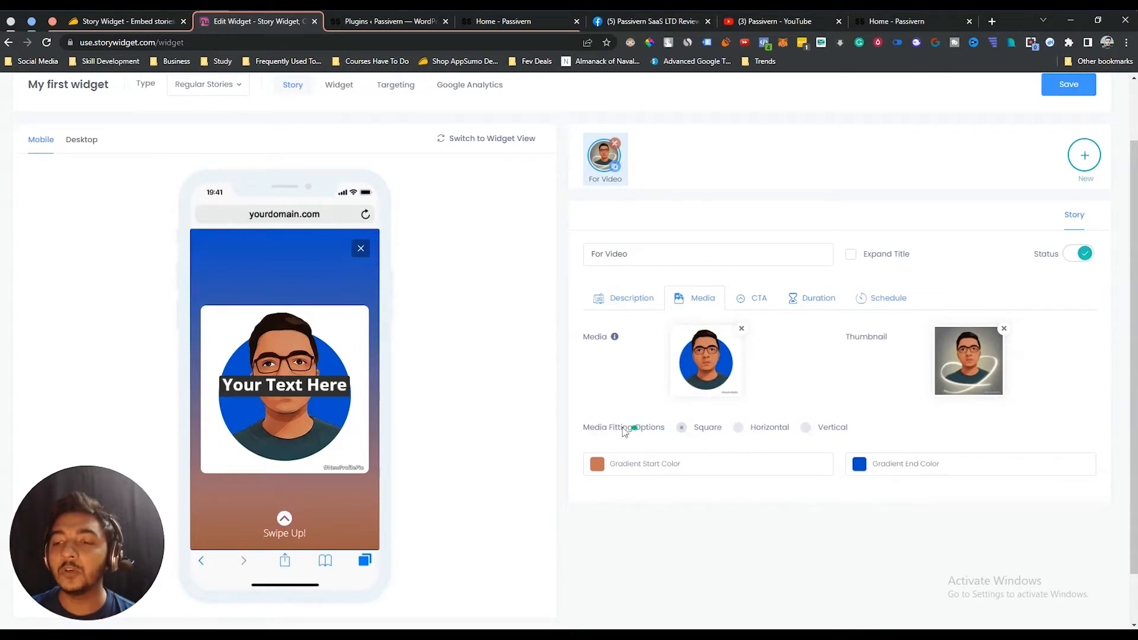
click(742, 429)
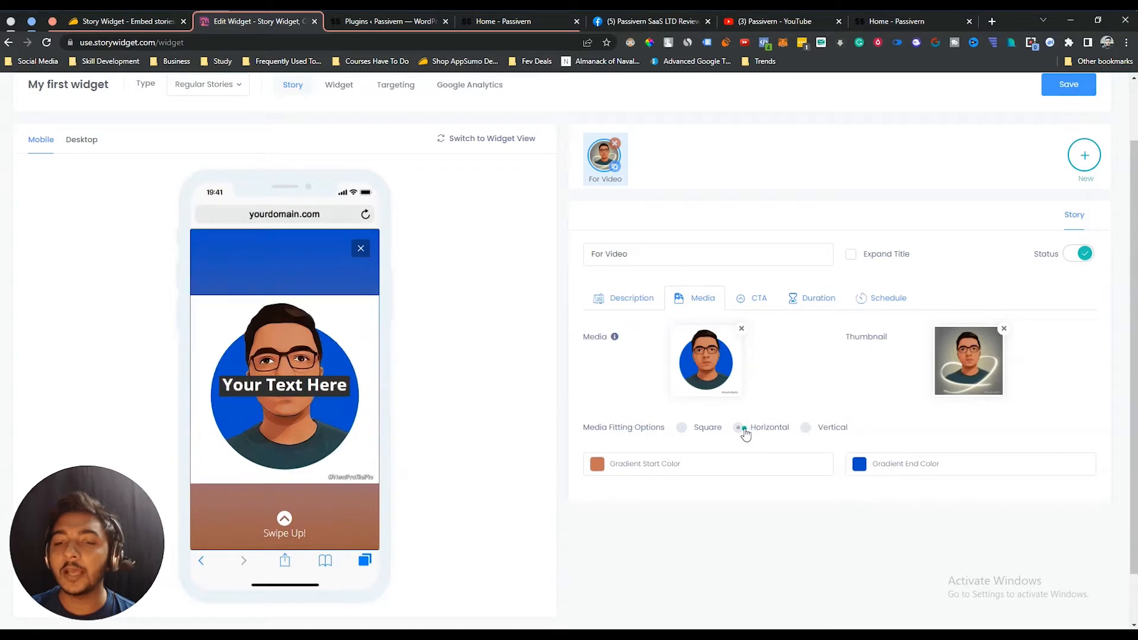
click(804, 426)
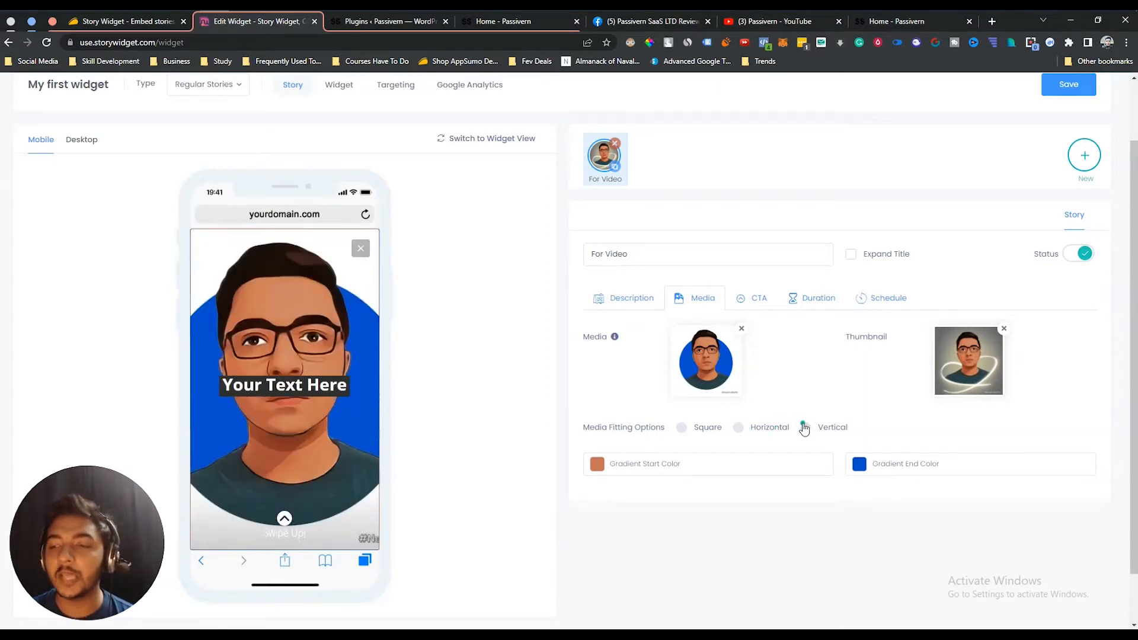
Change the gradient start color to green #52c56e and preview it with the Horizontal and Square media fittings
click(628, 466)
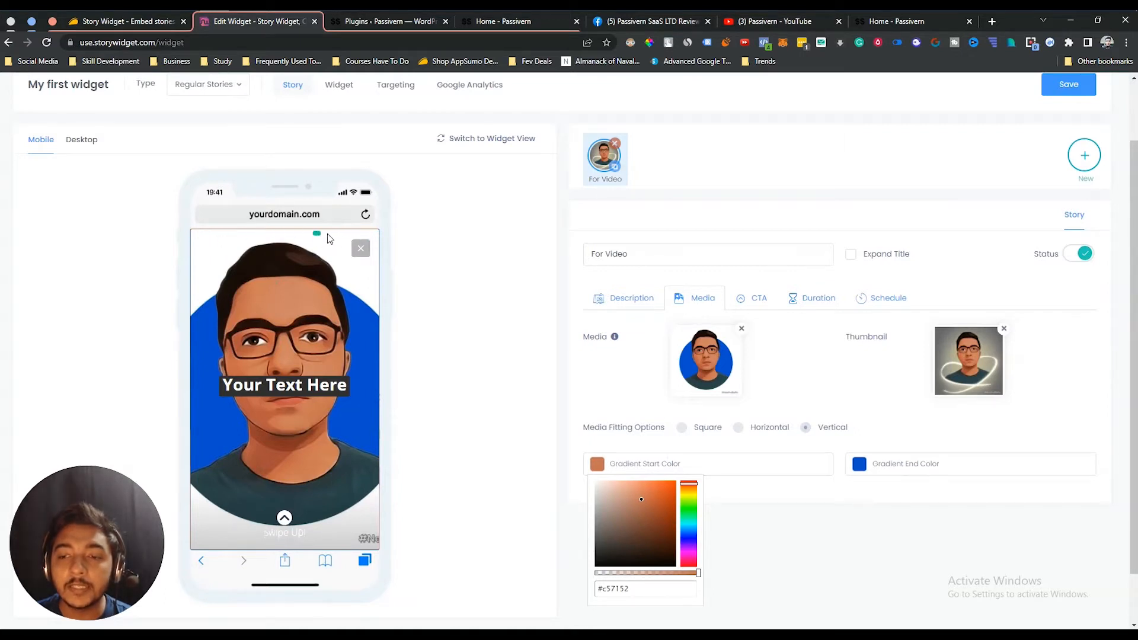
drag(691, 496, 692, 514)
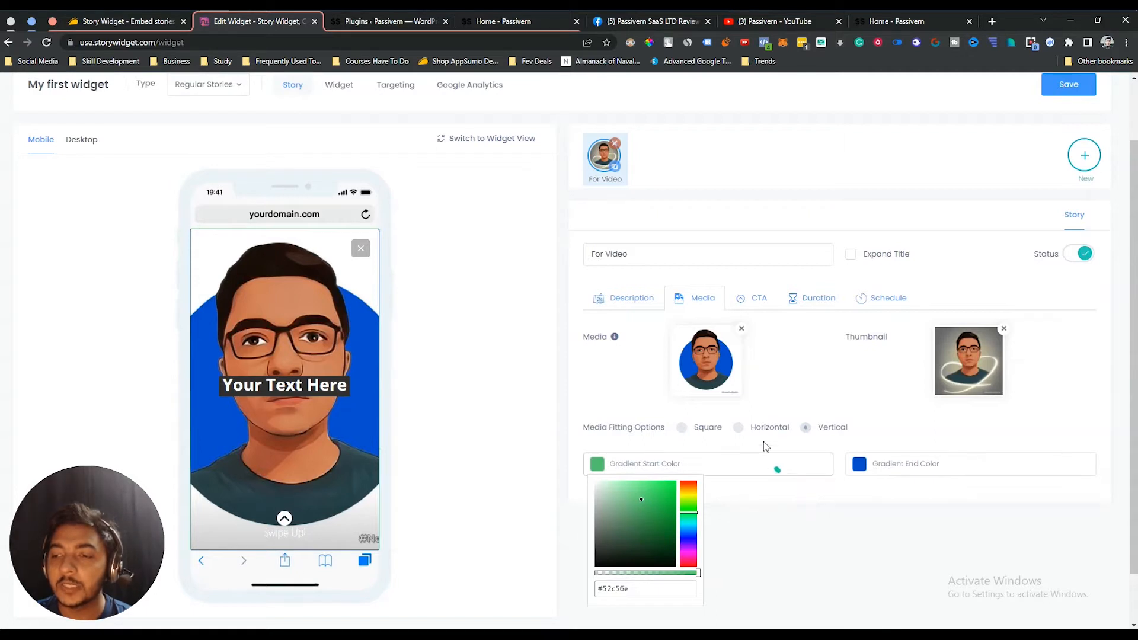
click(742, 427)
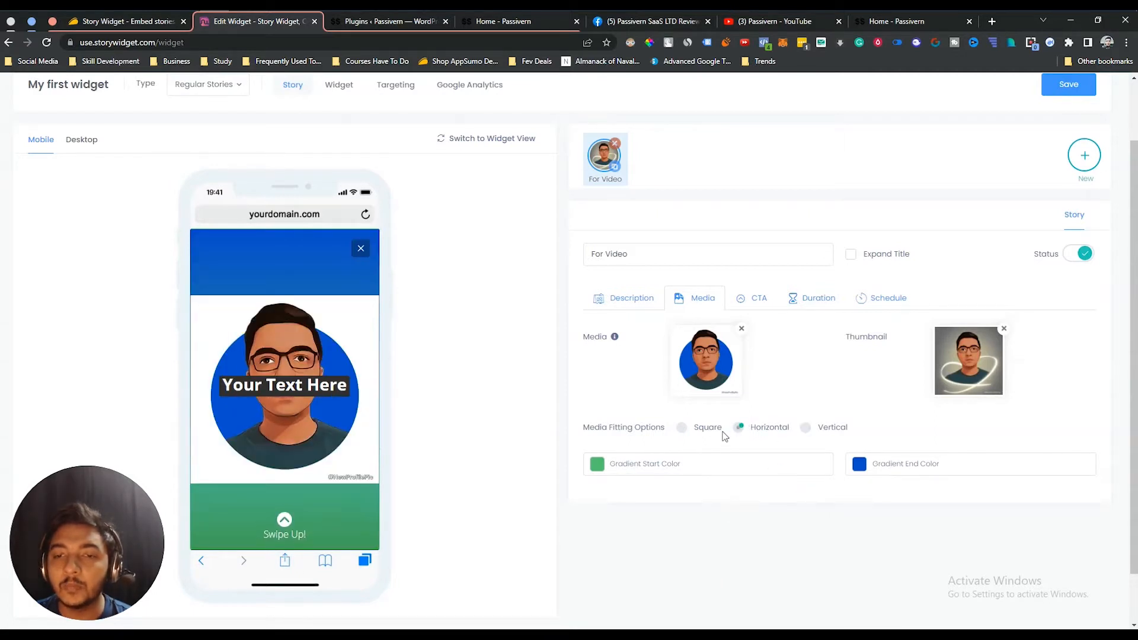
click(685, 428)
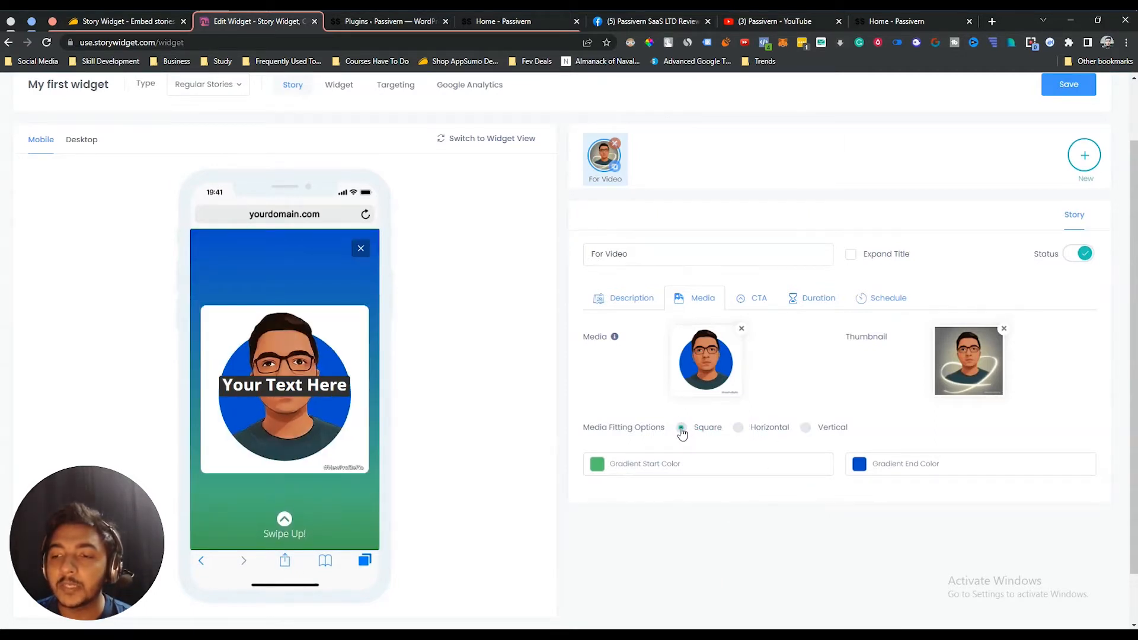
Set the story background's gradient start color to pink #c42f99
click(588, 466)
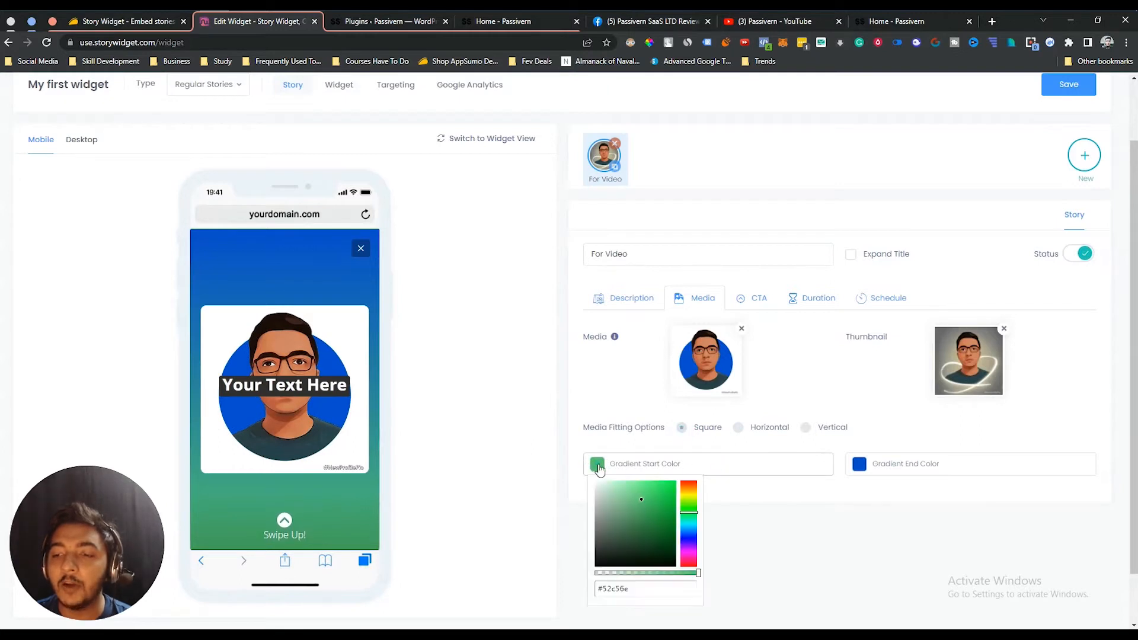
click(657, 500)
click(691, 535)
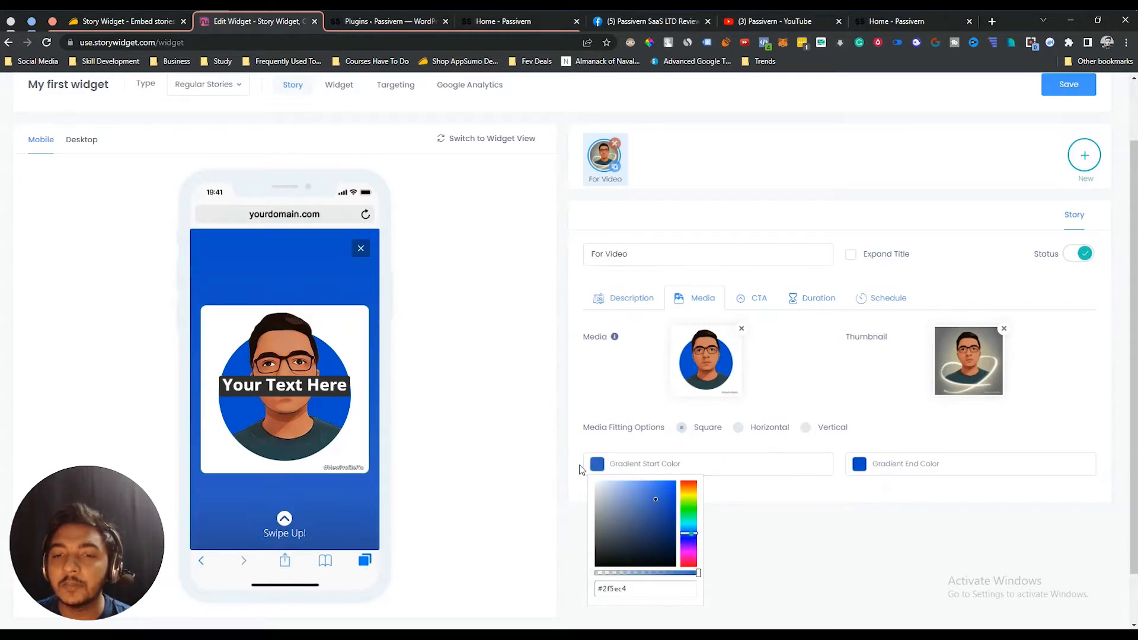
click(689, 547)
click(691, 557)
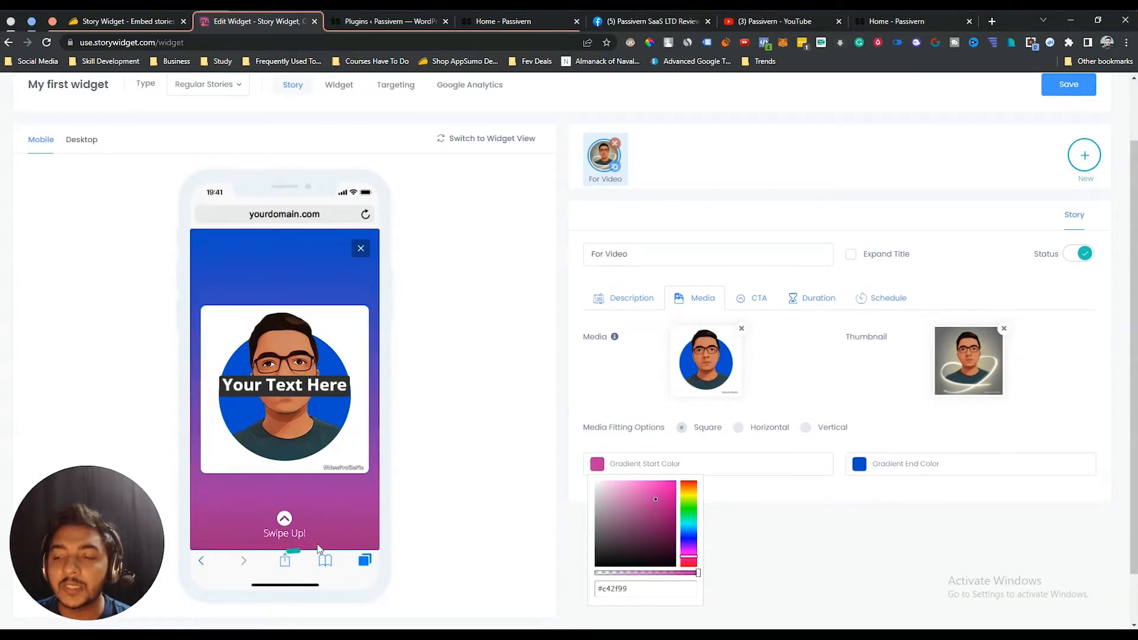
Set the story background's gradient end color to an orange shade
click(860, 467)
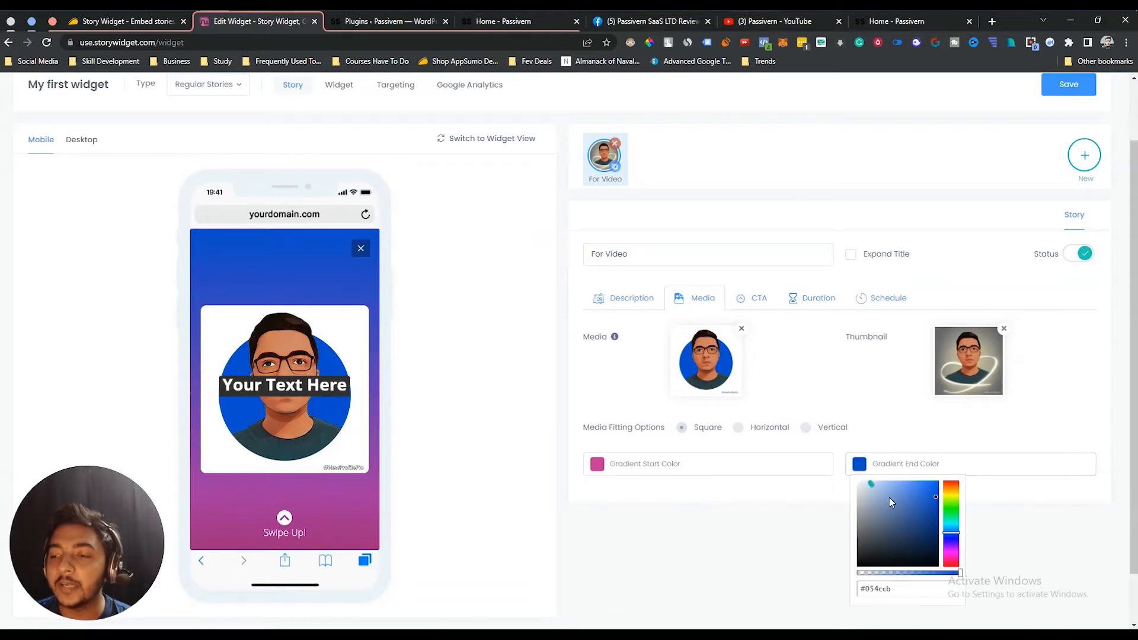
click(951, 491)
click(748, 545)
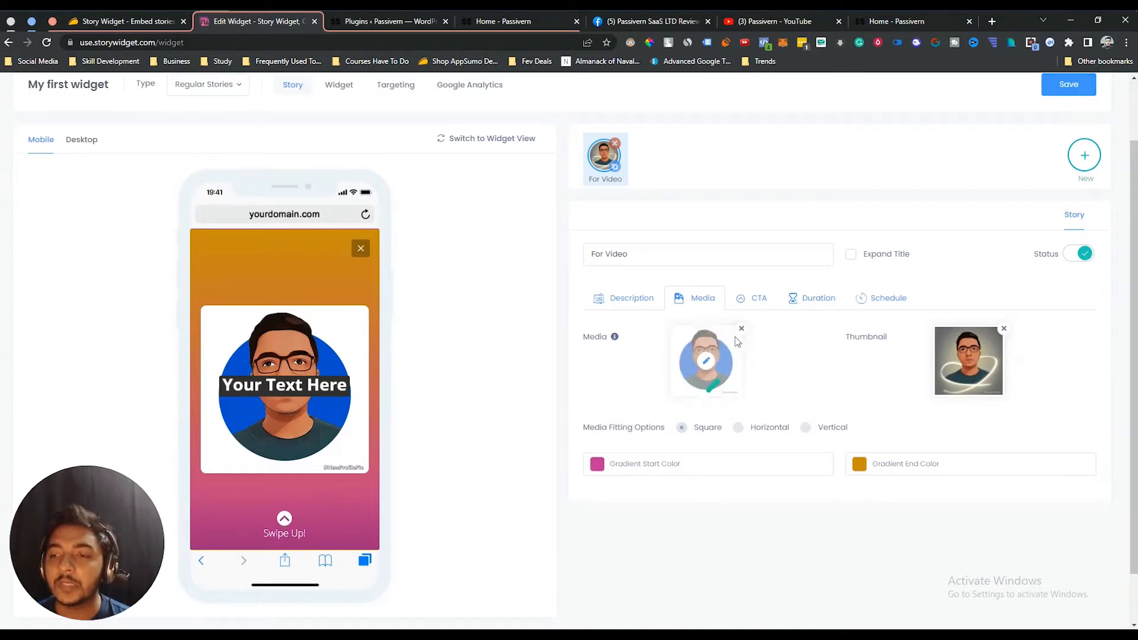
click(749, 303)
scroll(750, 307, down, 2)
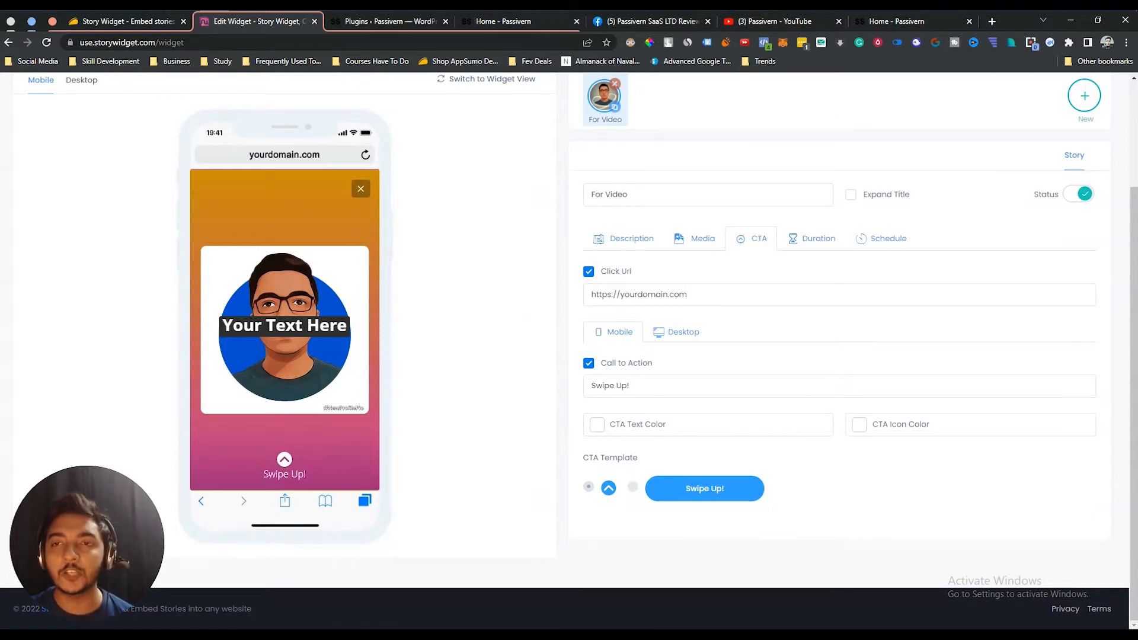
double_click(646, 294)
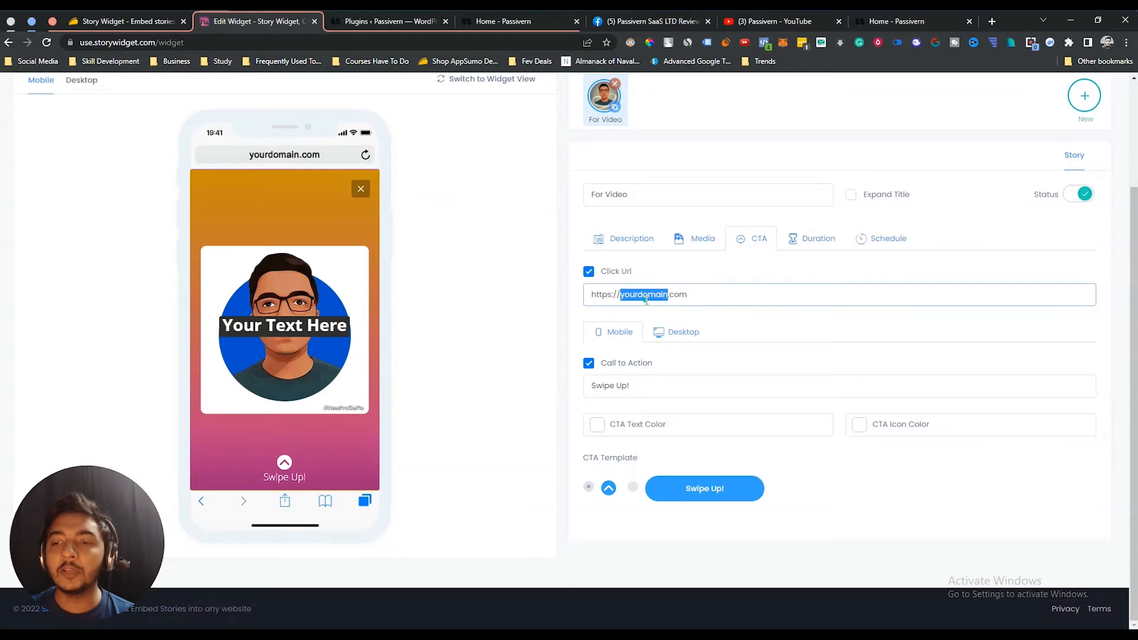
text(assive)
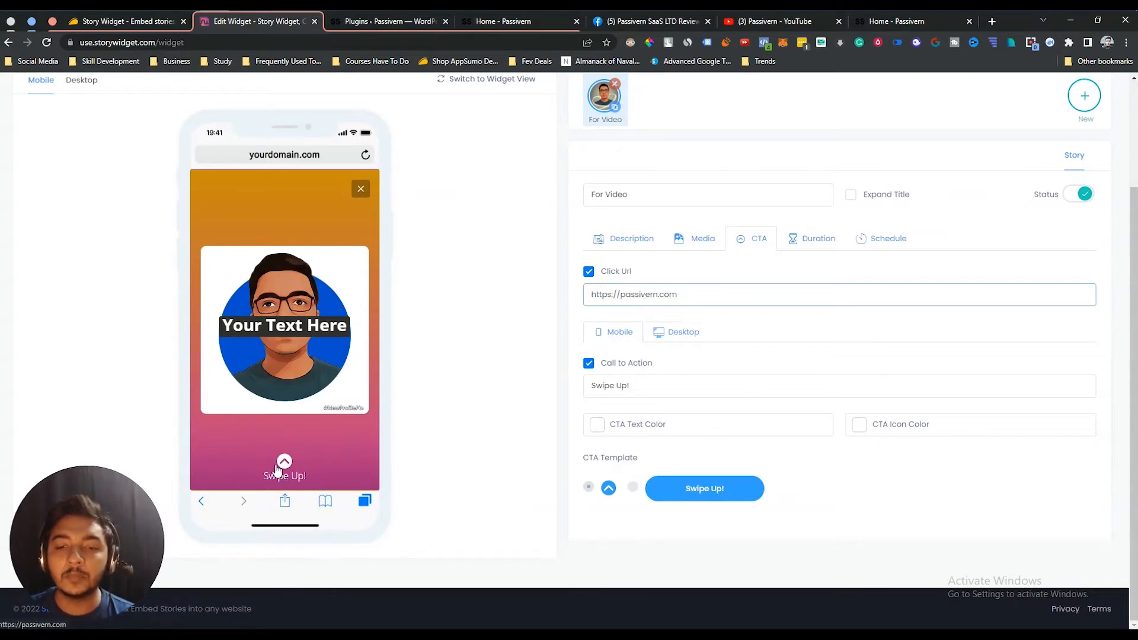
Compare the desktop and mobile call-to-action settings, and view the mobile text, text color and icon color options
click(675, 333)
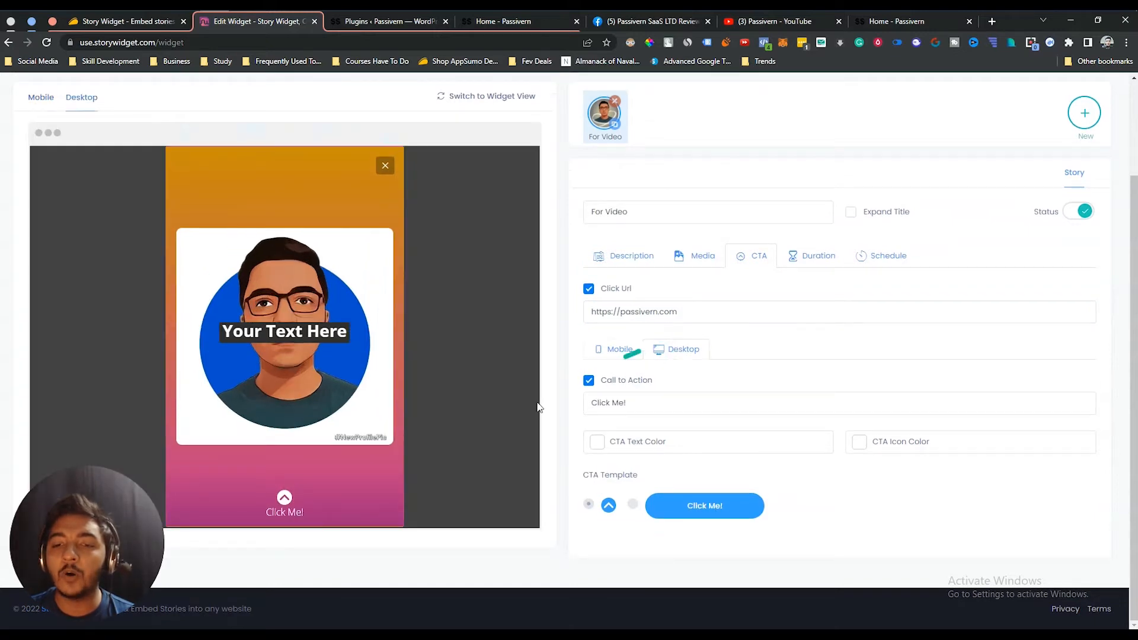
click(623, 352)
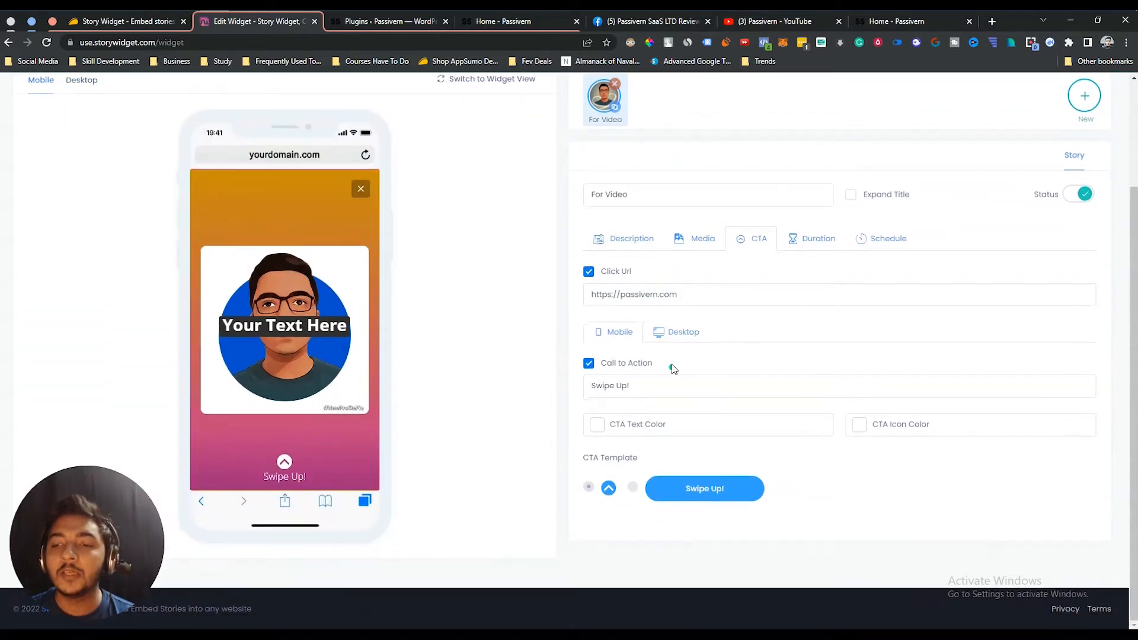
drag(605, 386, 629, 386)
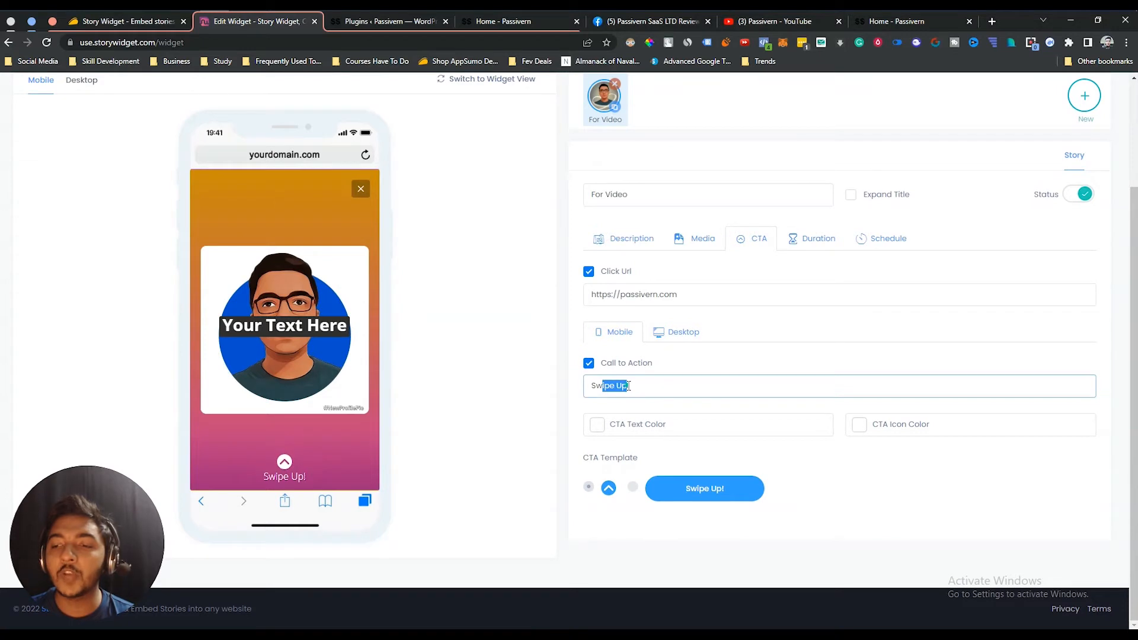
click(597, 426)
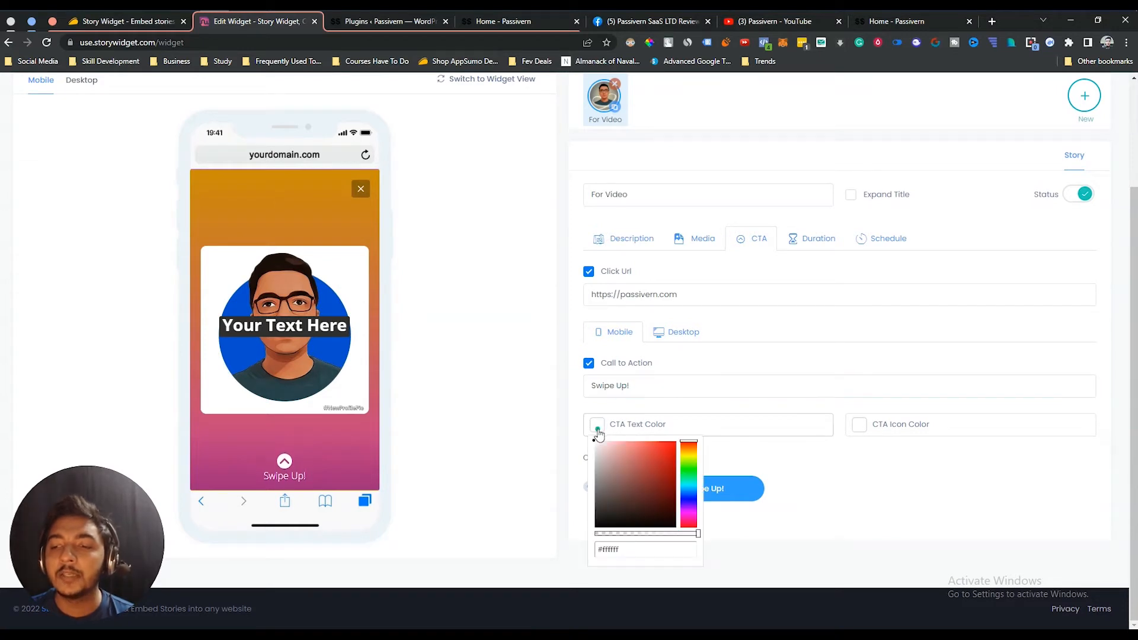
click(866, 427)
click(864, 428)
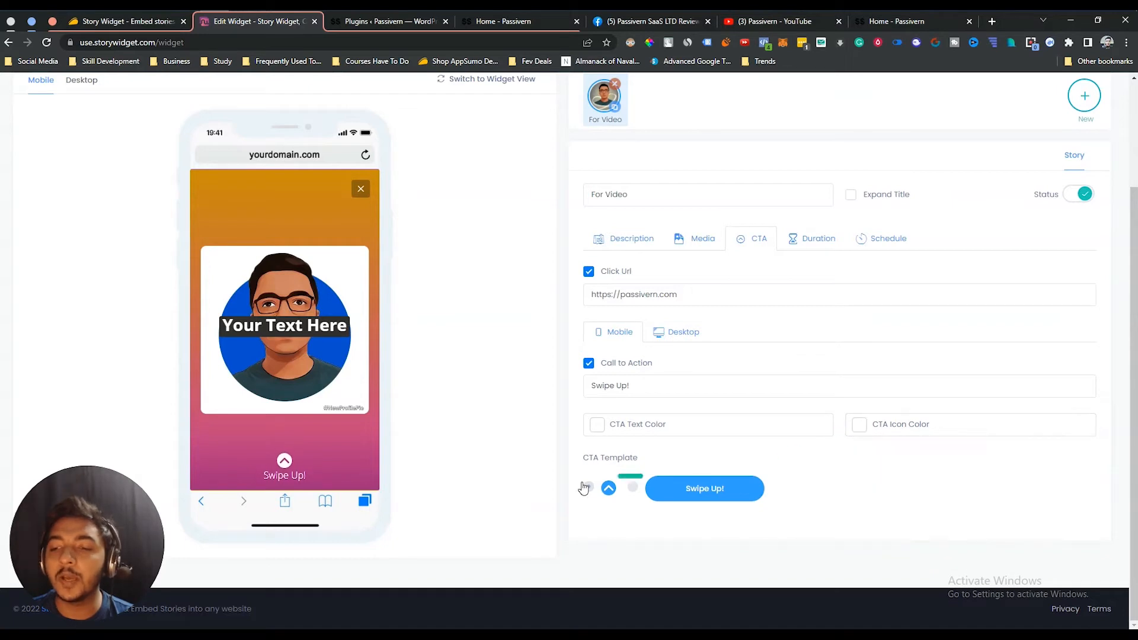
Set the mobile CTA icon color to green #2bc857, previewing it on the button template before returning to the arrow icon template
click(632, 487)
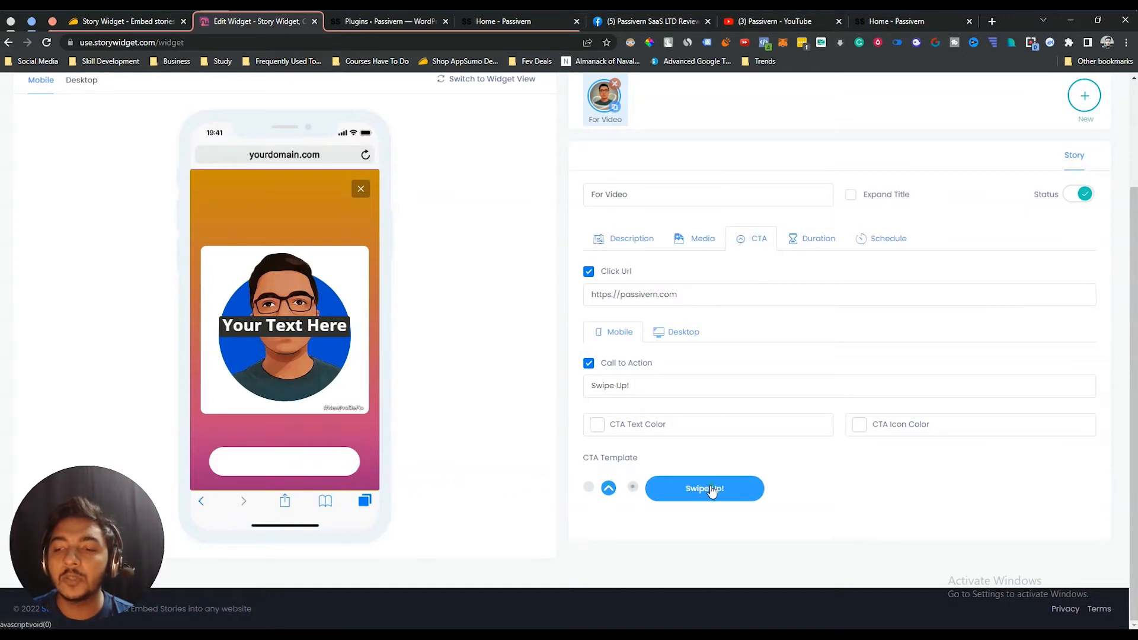
click(860, 427)
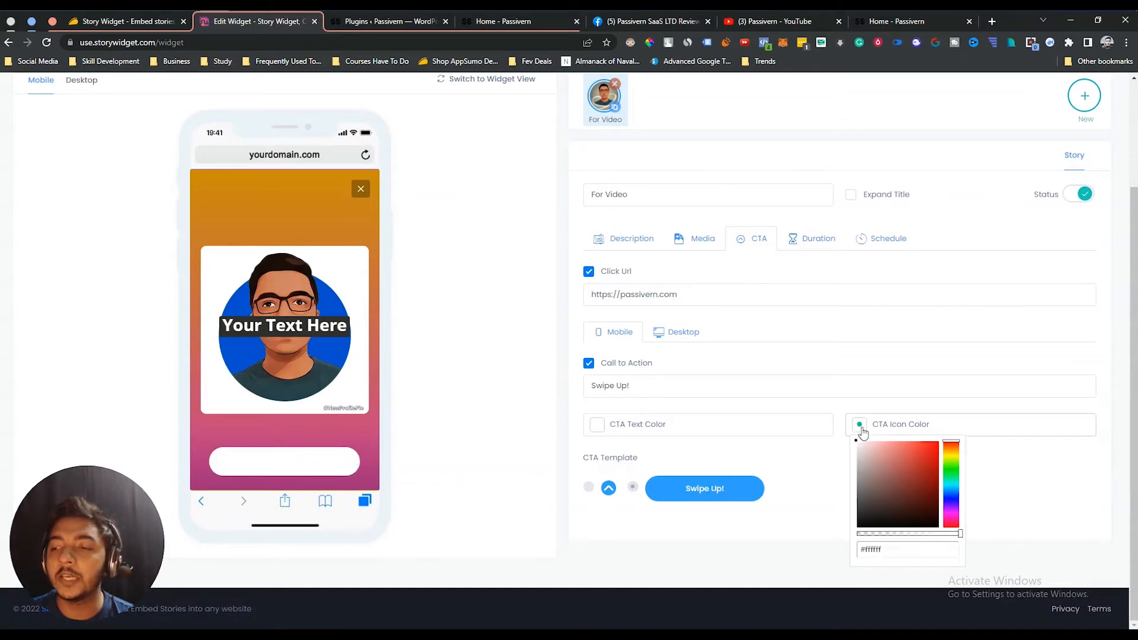
click(920, 460)
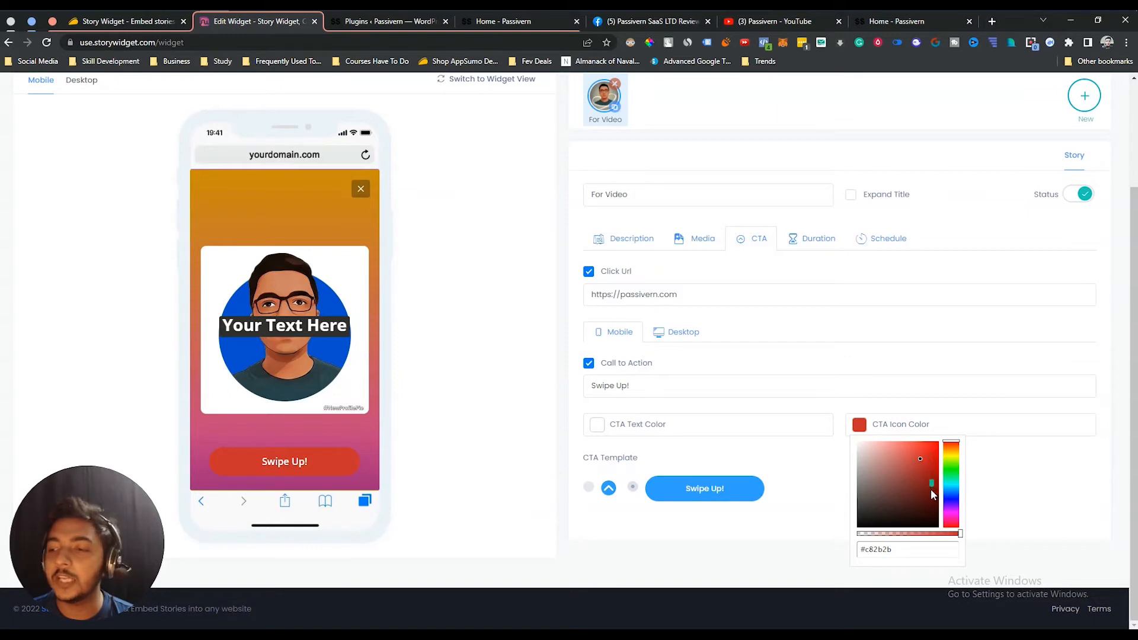
click(951, 473)
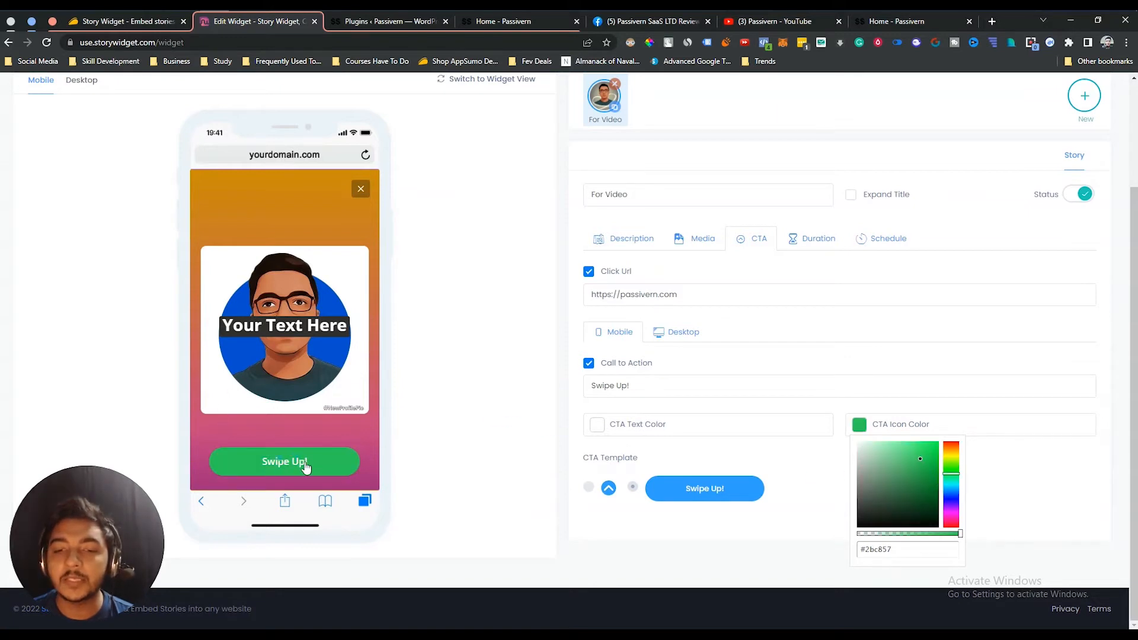
click(739, 510)
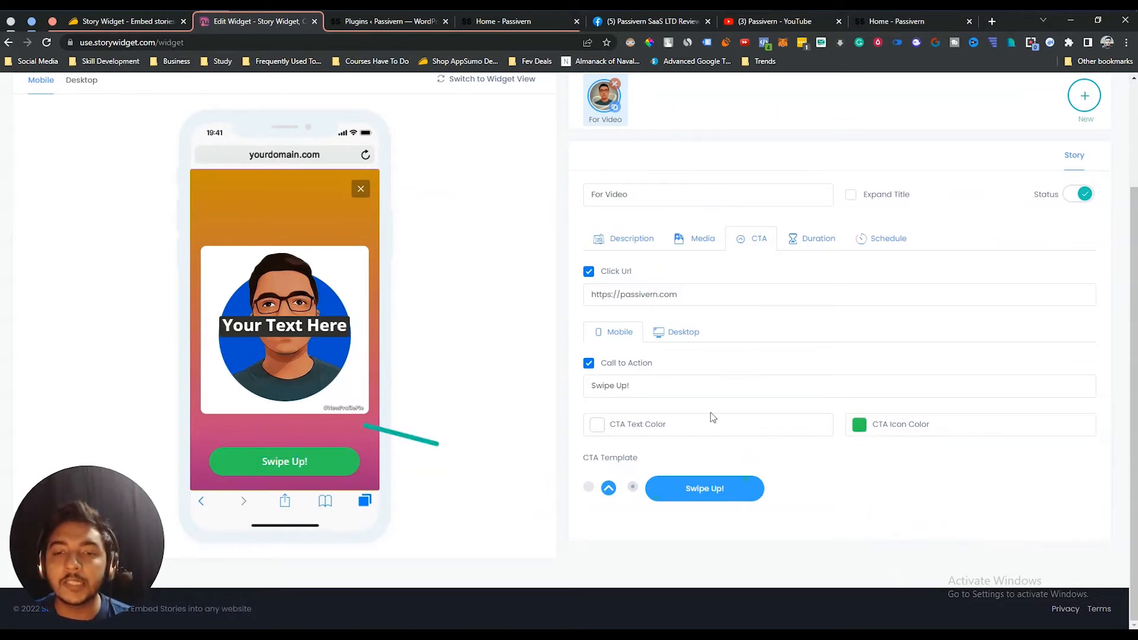
click(590, 487)
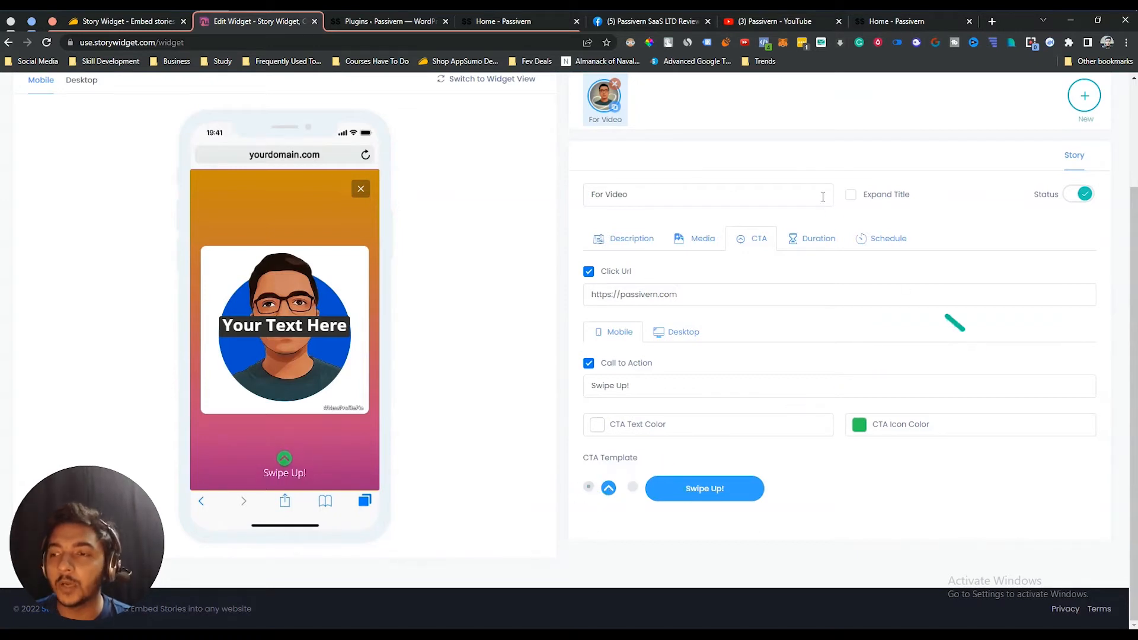
Set the story's slide duration to 10 seconds
click(820, 245)
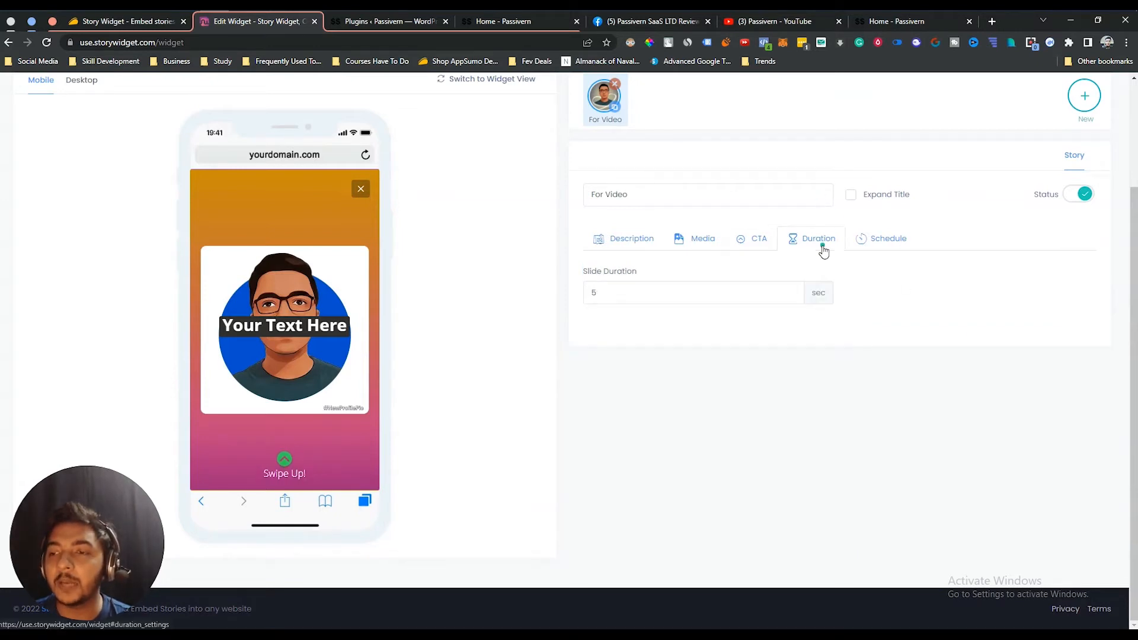
double_click(619, 301)
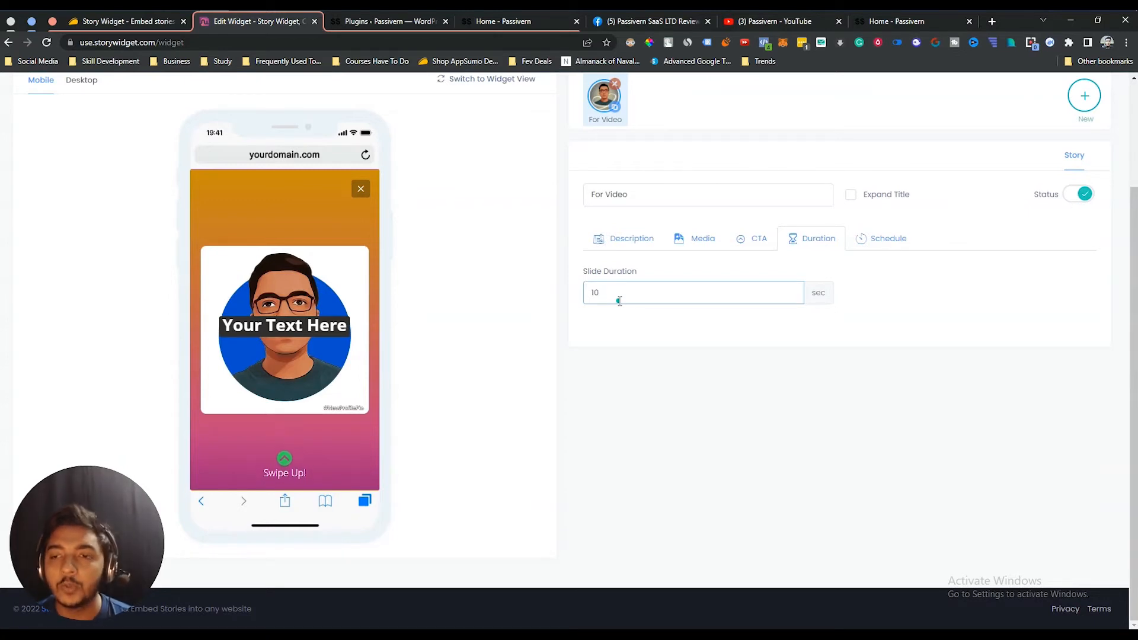
Enable scheduled viewing for the story and set its start date to 21/07/2022 18:55
click(893, 244)
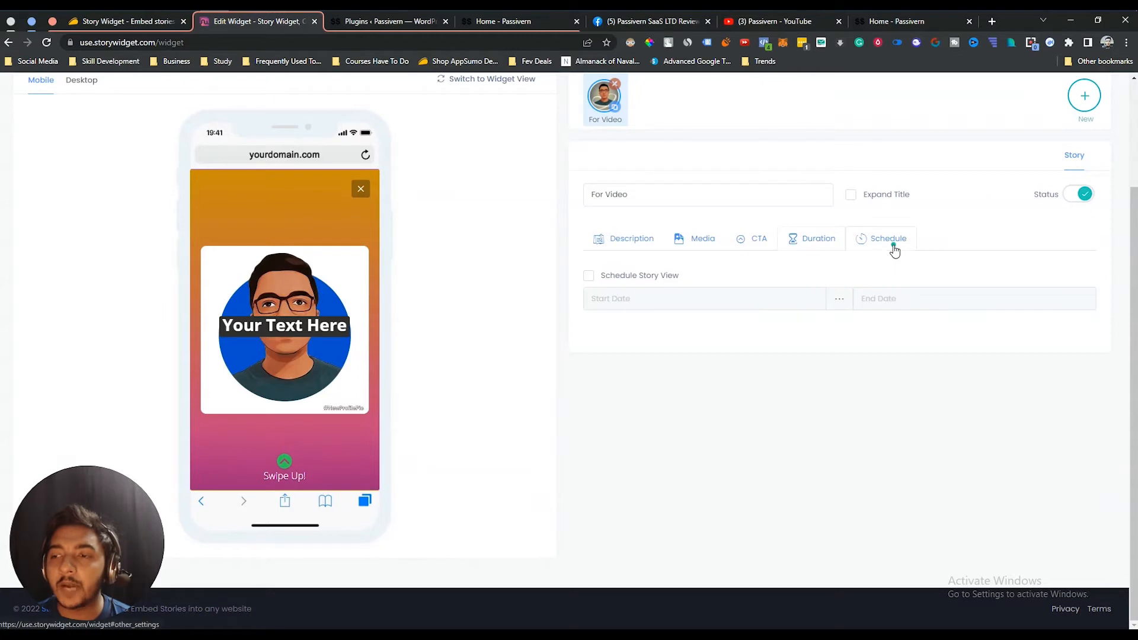
click(588, 279)
click(705, 302)
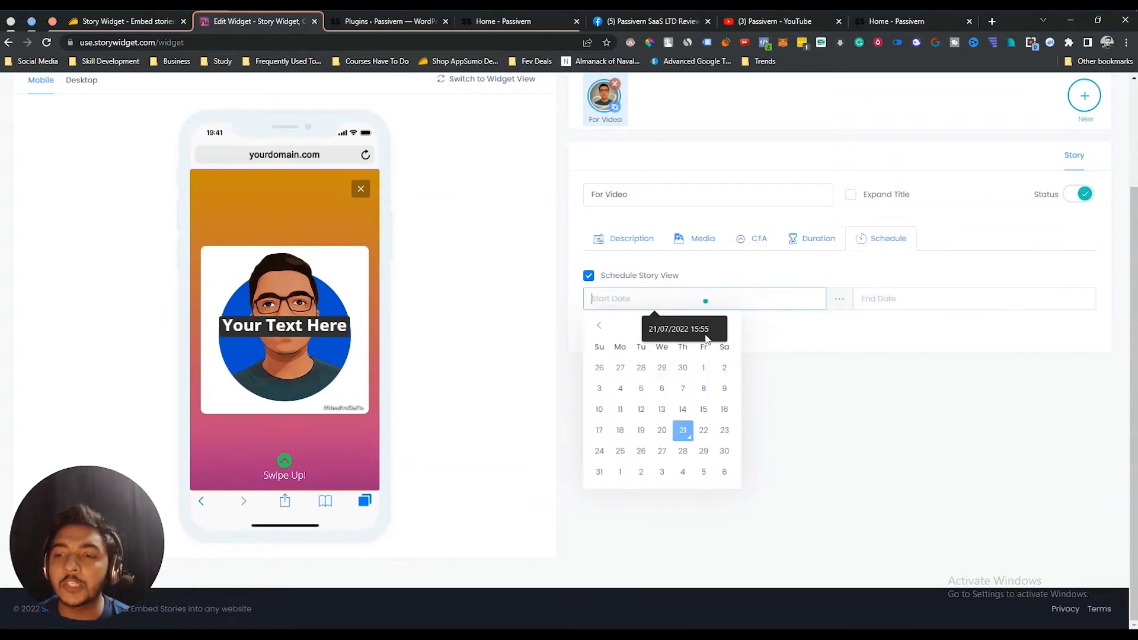
click(683, 428)
click(682, 422)
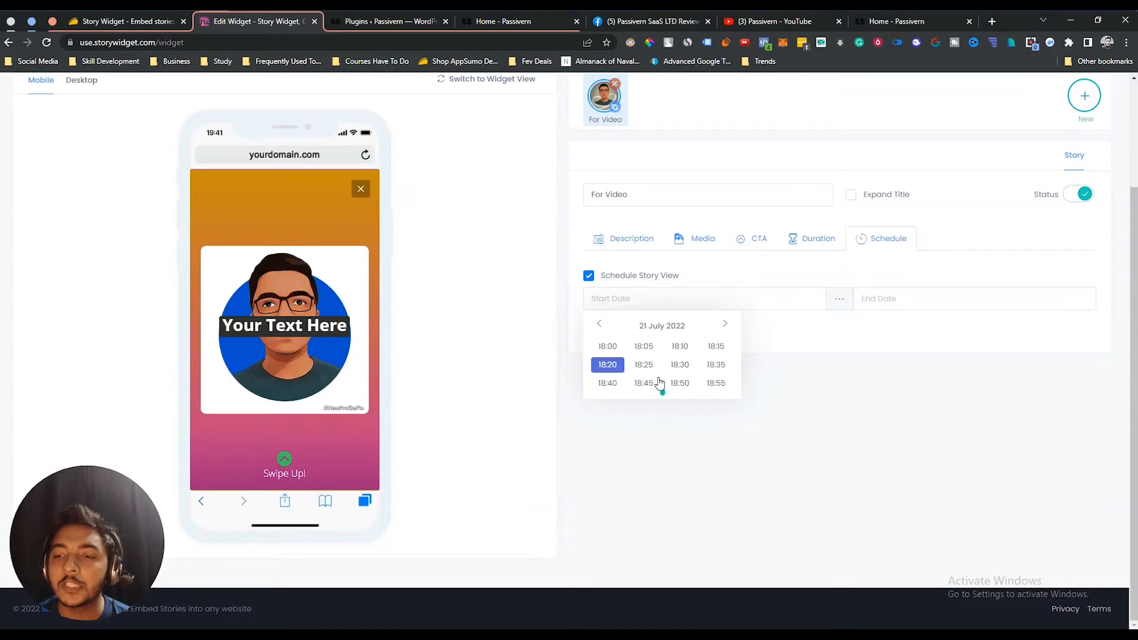
click(716, 383)
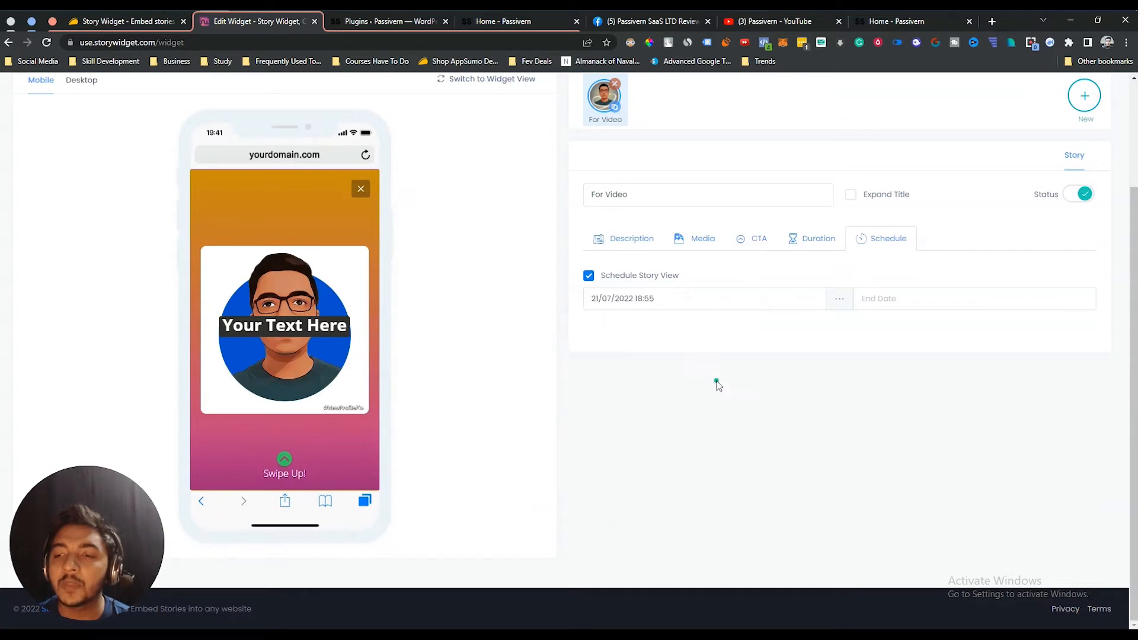
Set the end date of the story's schedule to 30/07/2022 19:50
click(895, 300)
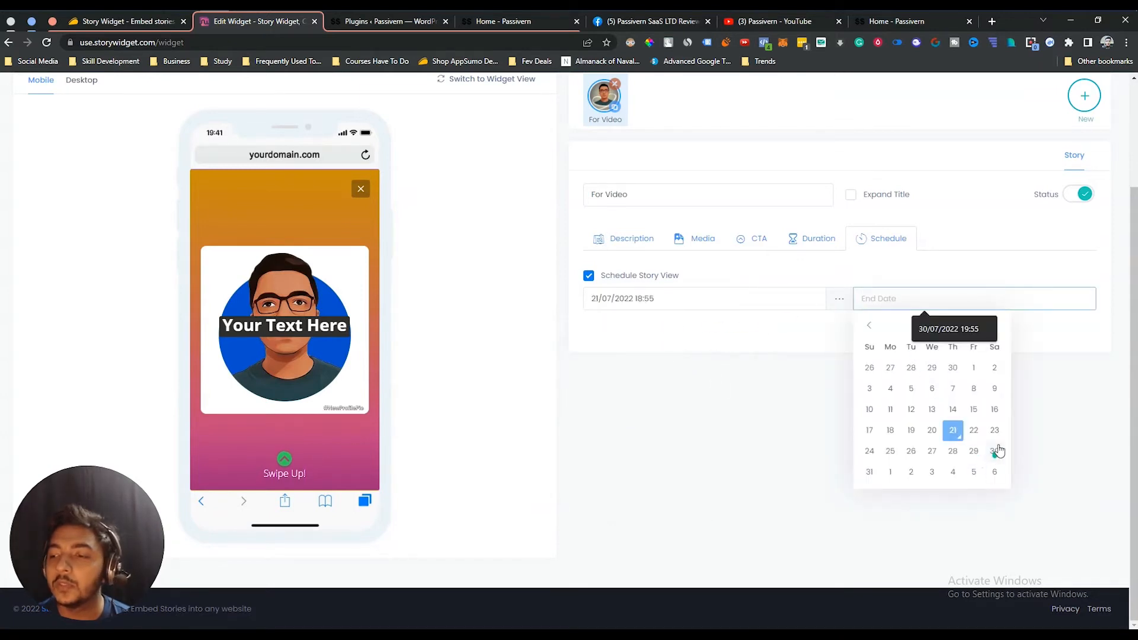
click(995, 452)
click(985, 421)
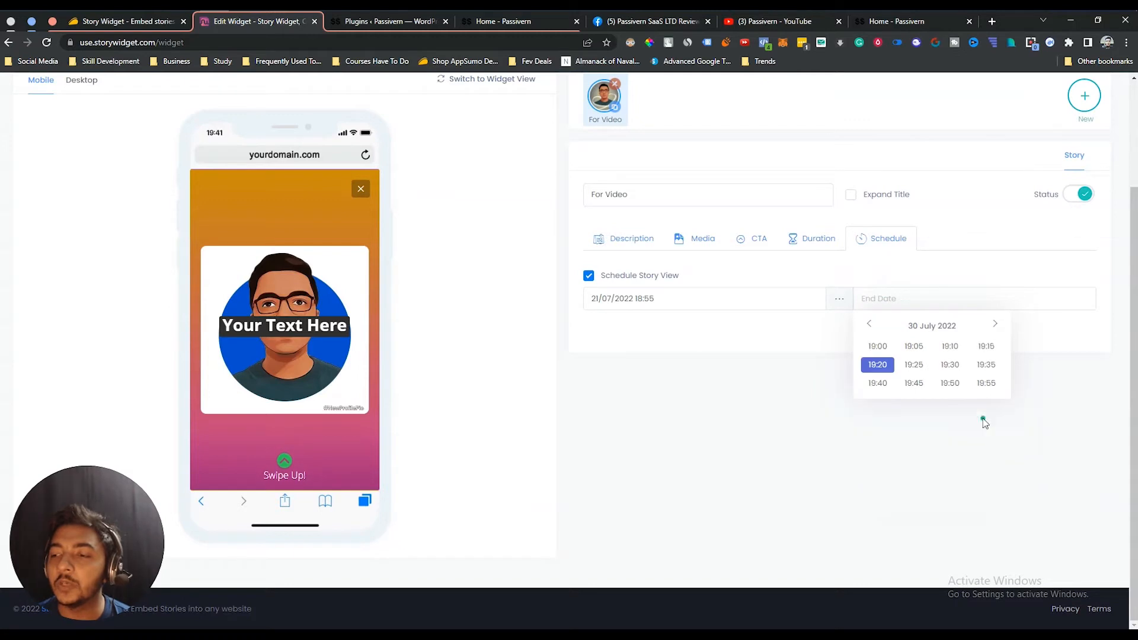
click(950, 382)
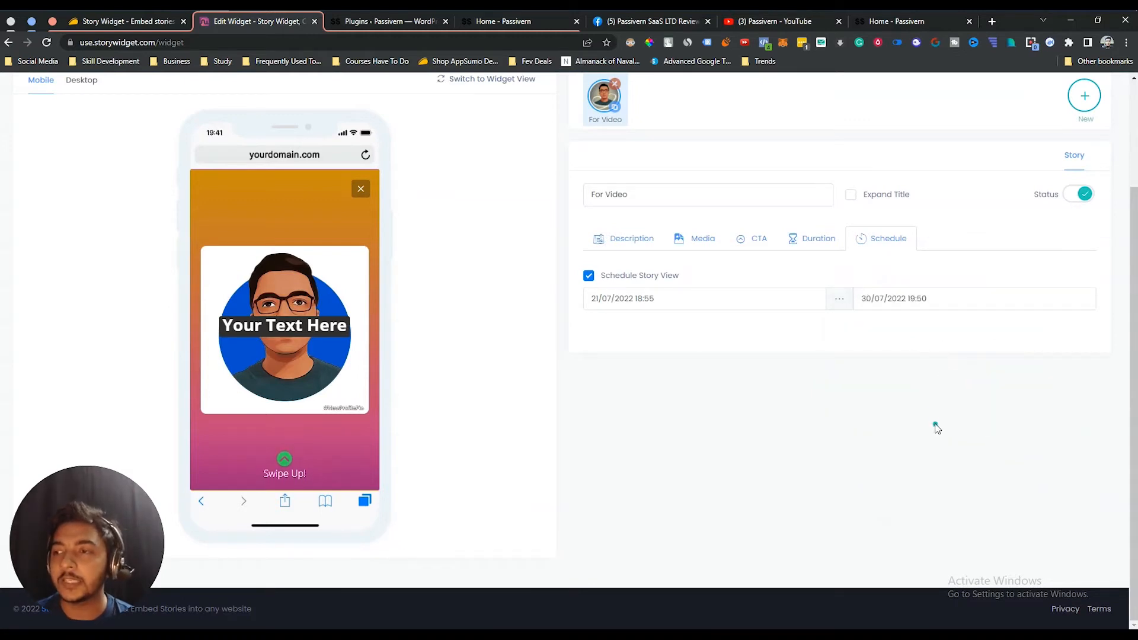
Try switching the story's status off and on, and try the Expand Title option
click(1075, 200)
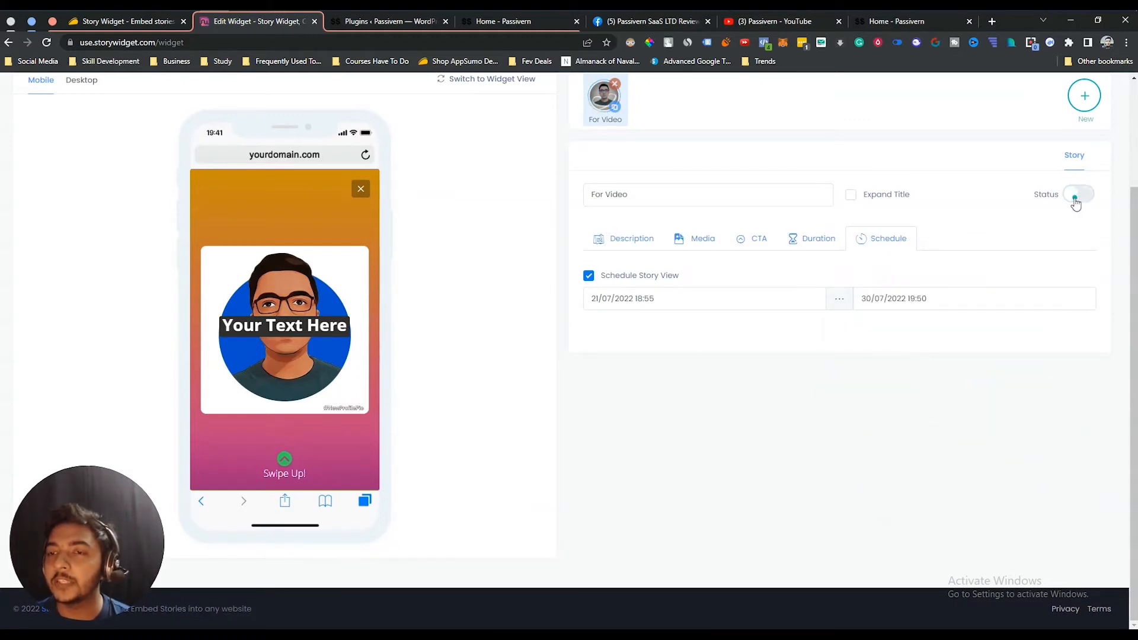
click(1076, 201)
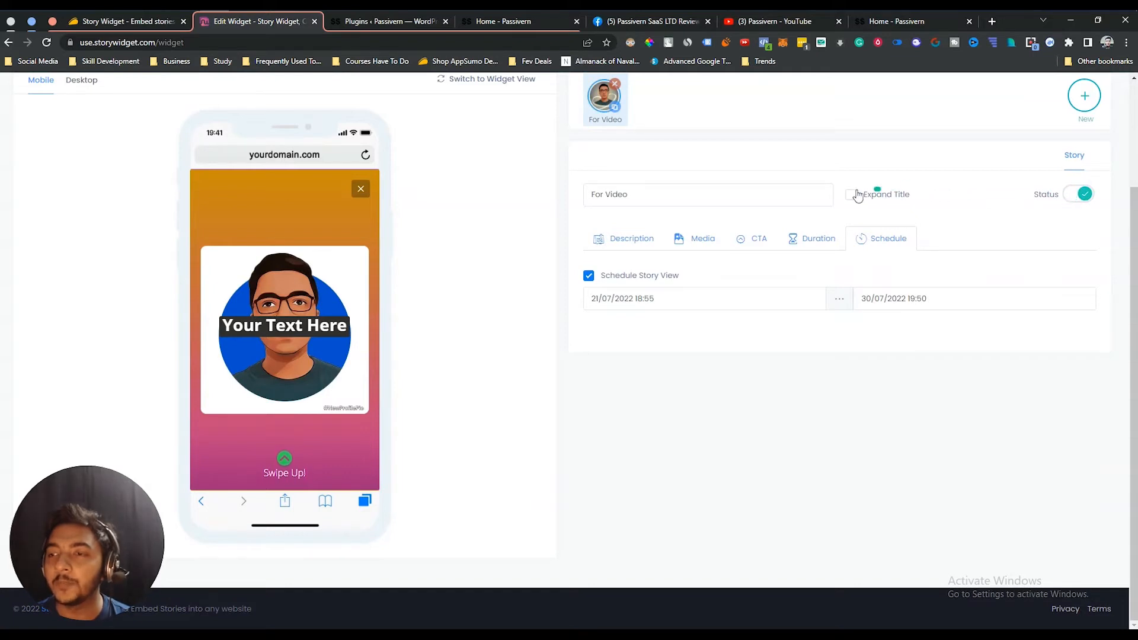
click(851, 195)
click(851, 195)
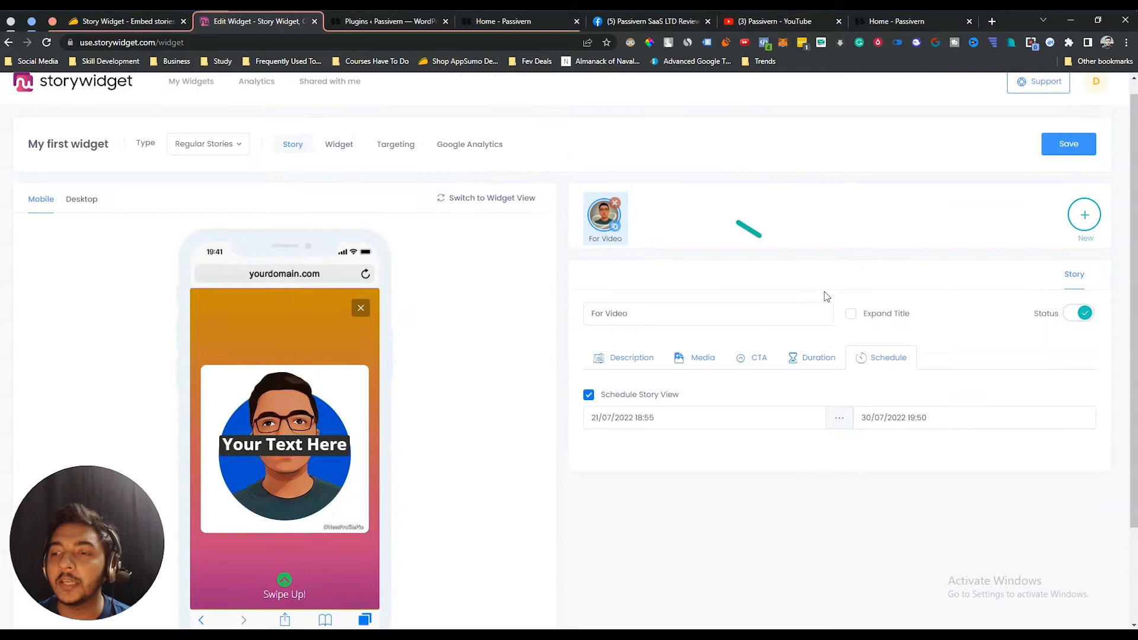
click(853, 315)
click(857, 314)
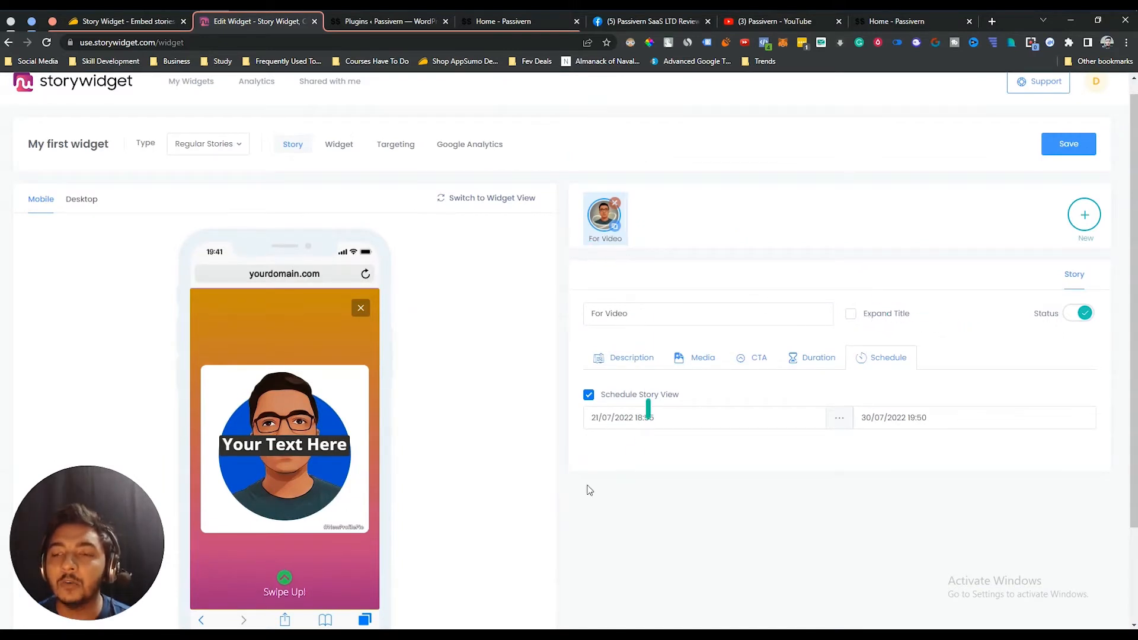
Duplicate the For Video story twice and select the last copy
click(616, 228)
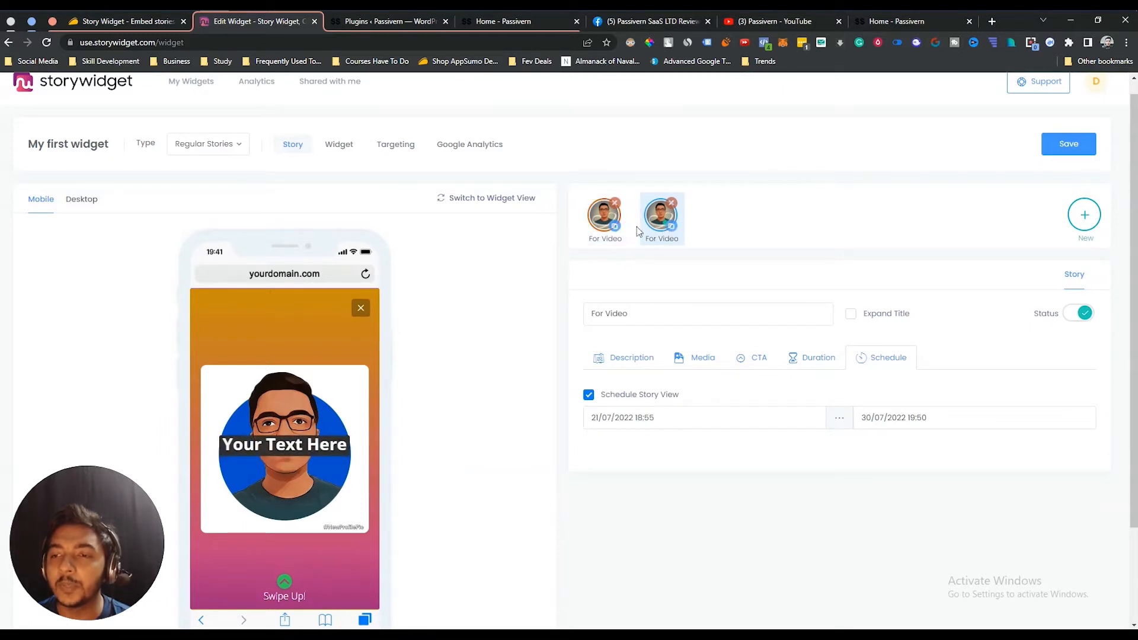
click(615, 229)
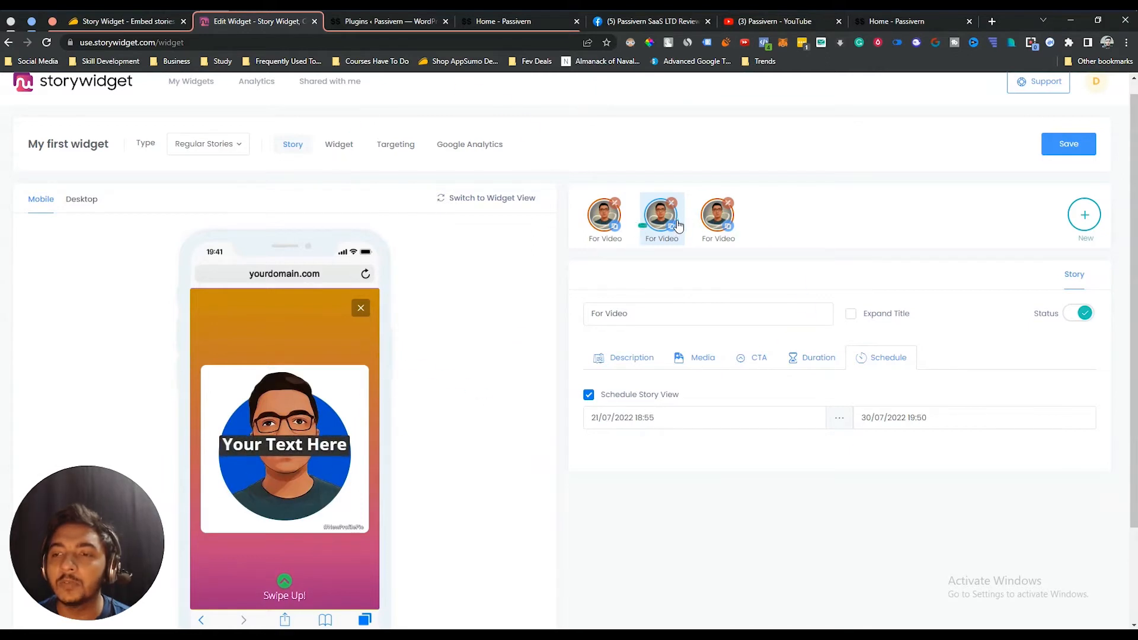
click(719, 229)
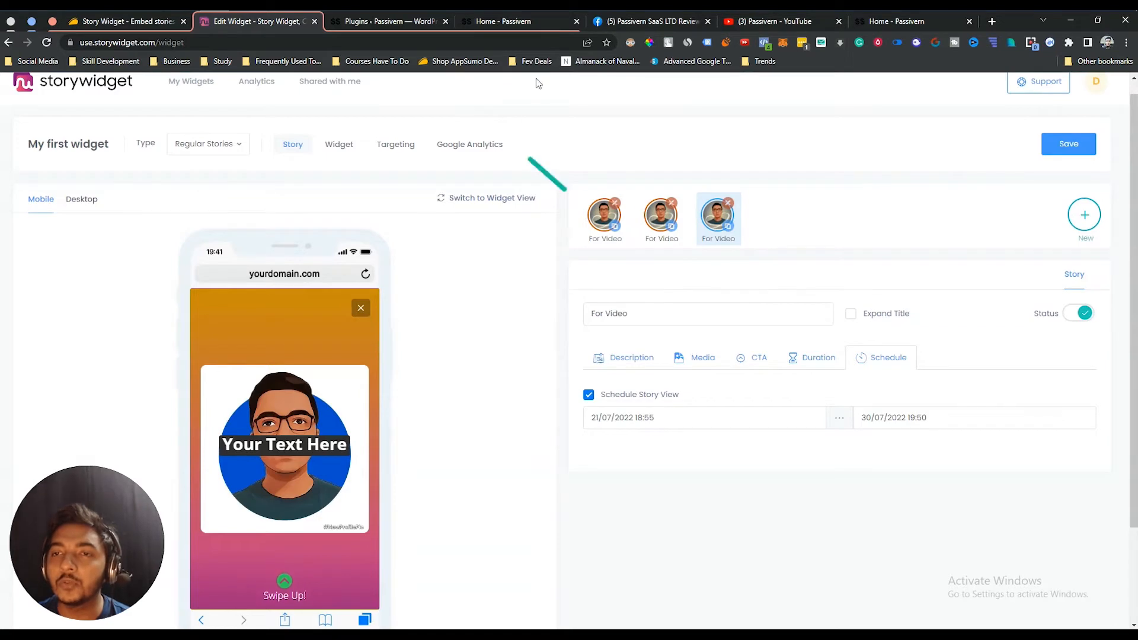
View the story row on the Passivern home page, and return to the widget editor to select the first story
click(506, 21)
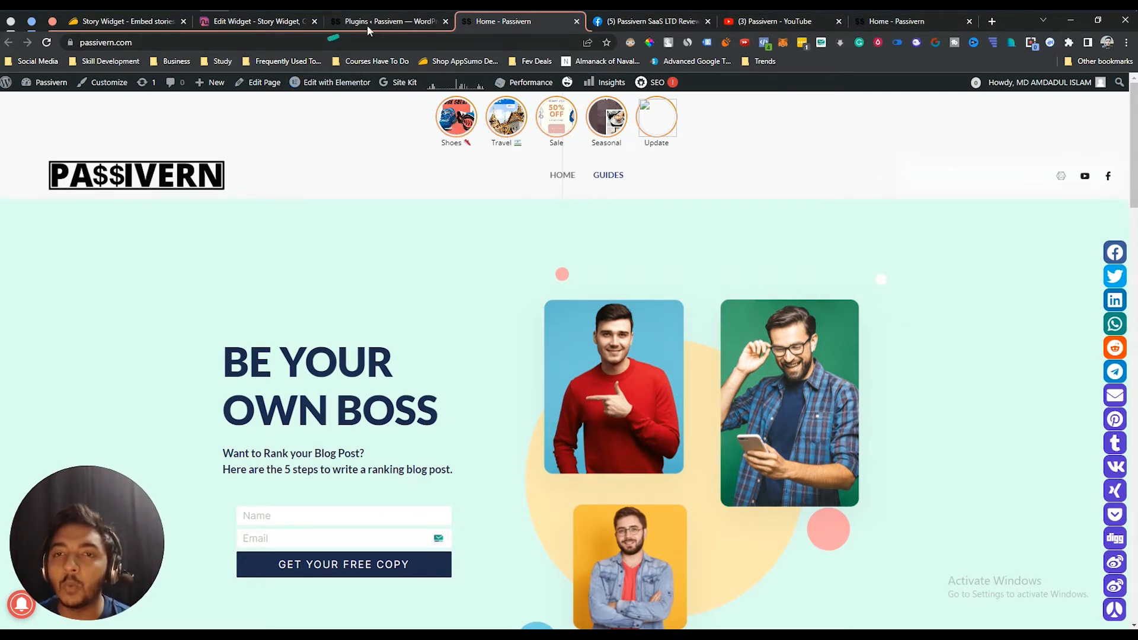
click(264, 21)
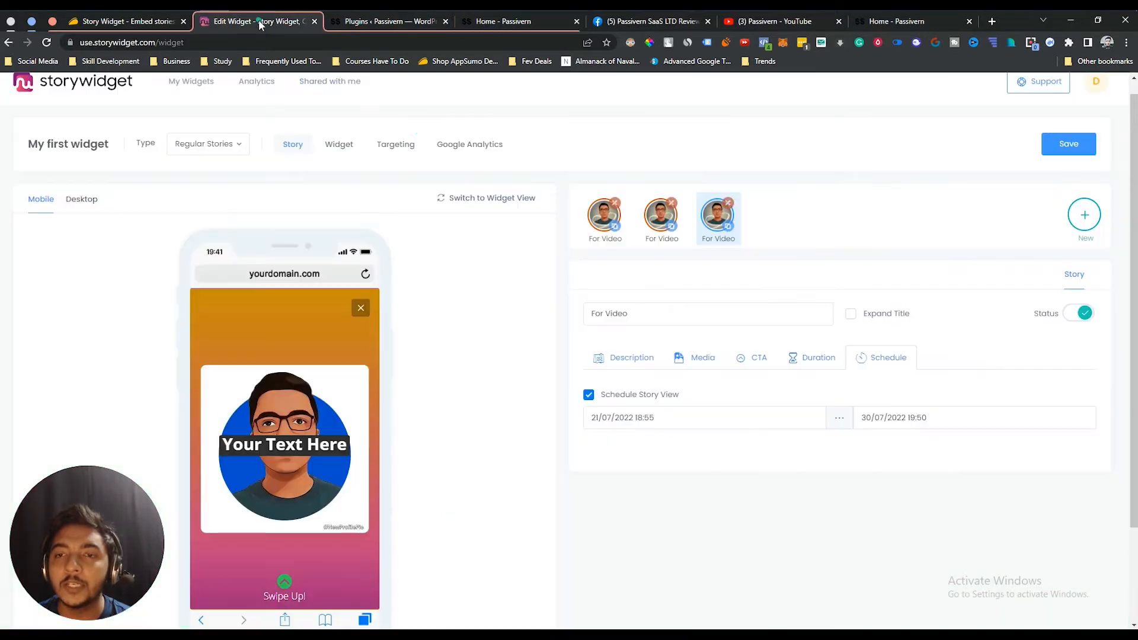
click(659, 221)
click(606, 222)
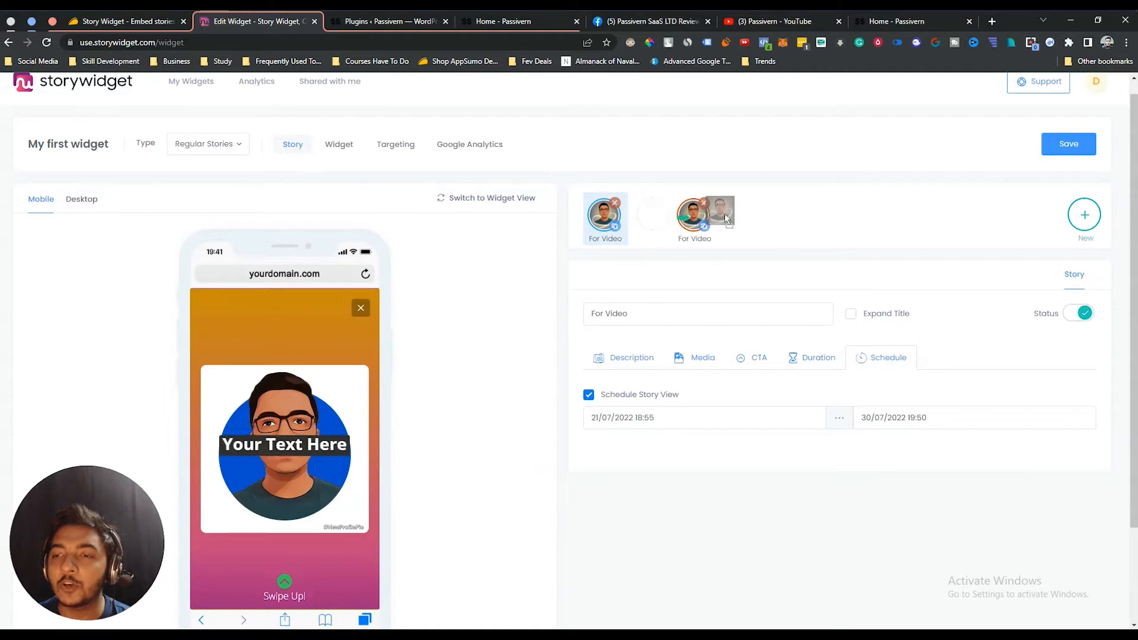
Add a new story and title it Shoes with the shoe emoji, using the suggested entry
click(1084, 216)
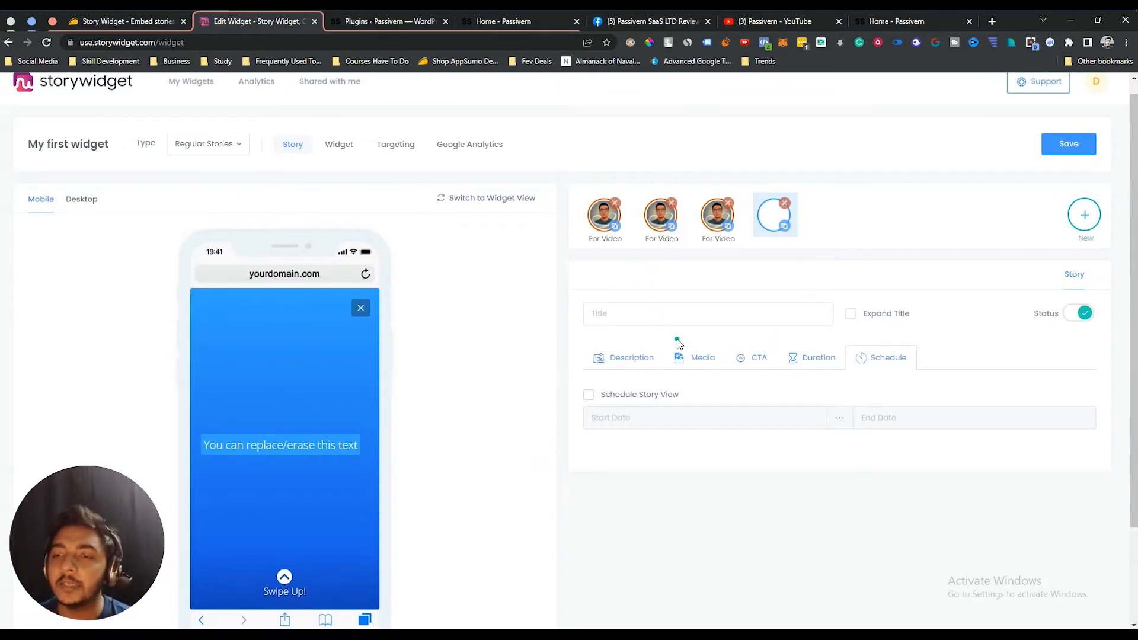
click(695, 313)
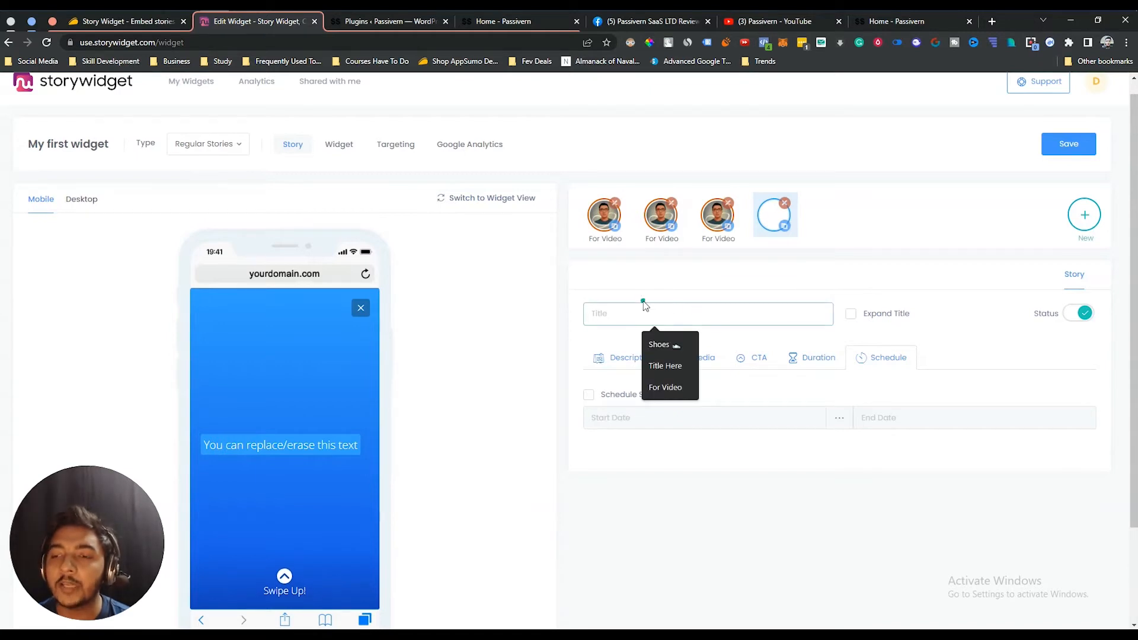
click(659, 344)
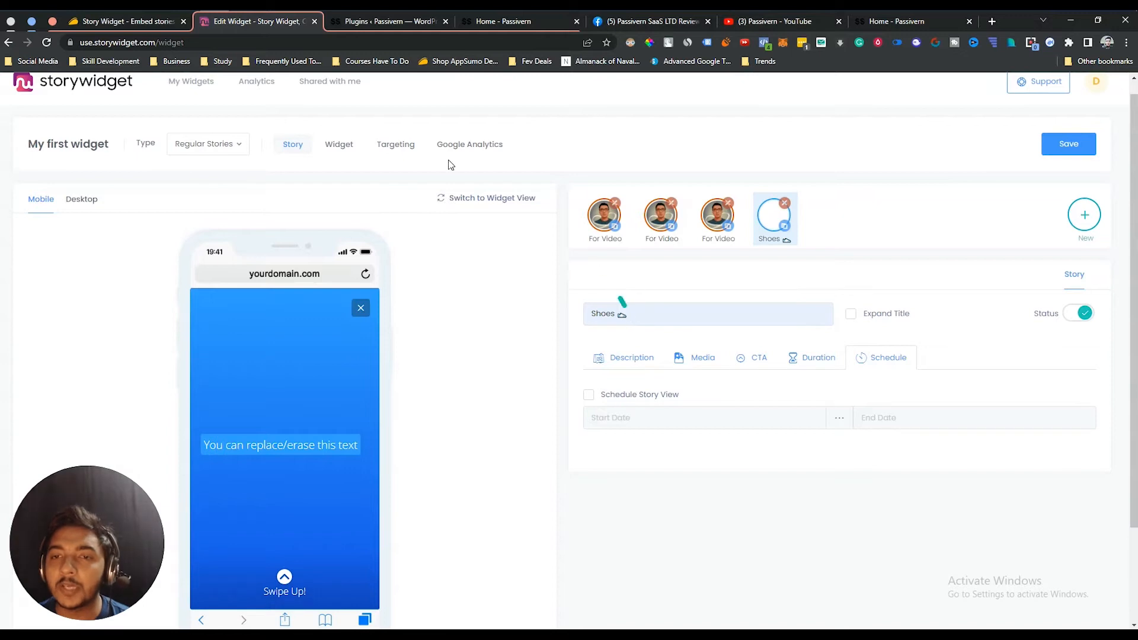
Rename the widget as First Video Widget and turn on its transition animation
click(342, 151)
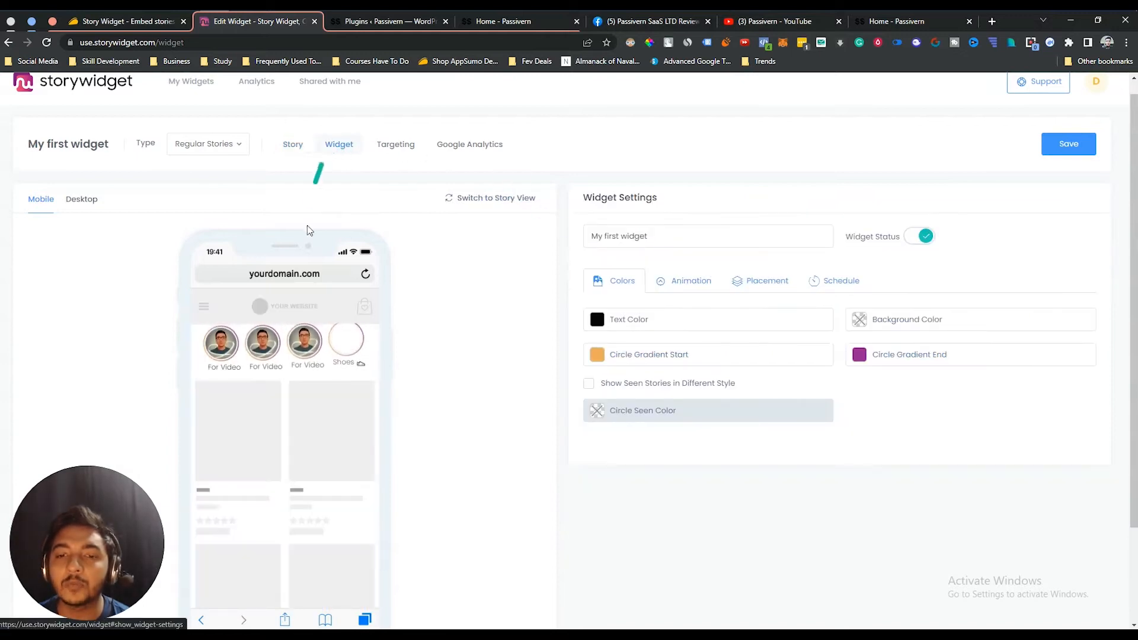
scroll(454, 436, down, 1)
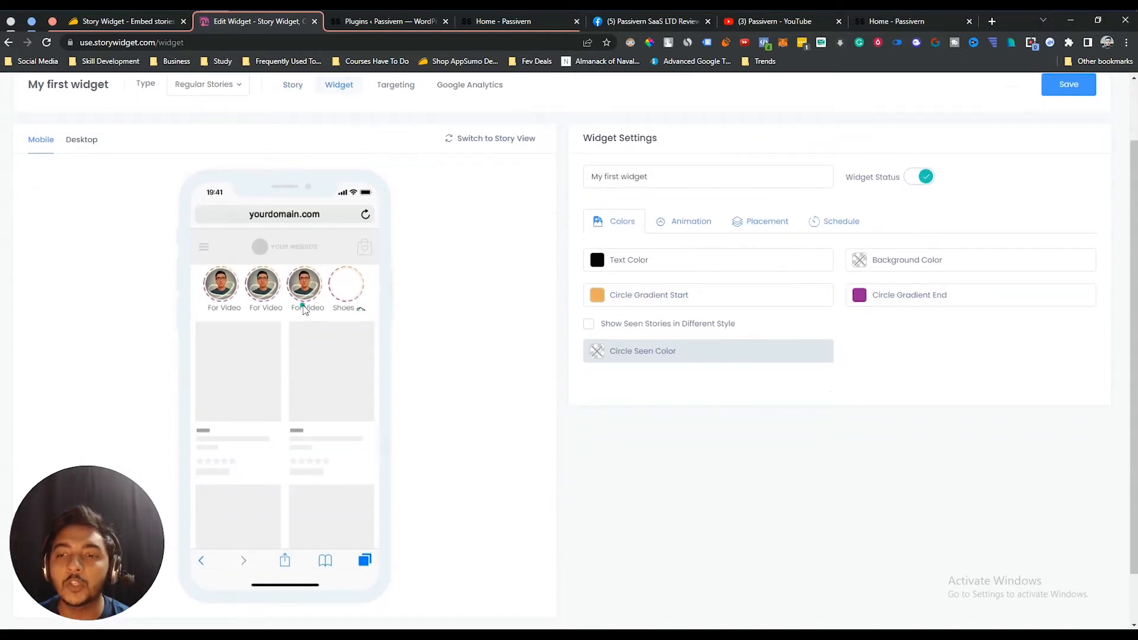
scroll(500, 360, up, 1)
triple_click(628, 243)
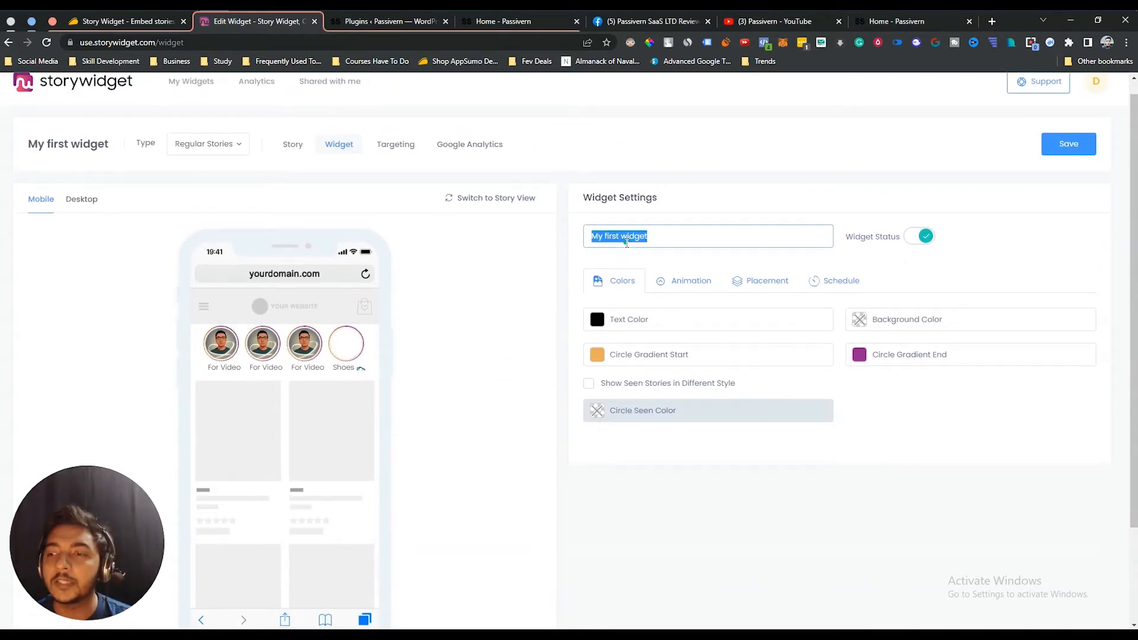
text(F)
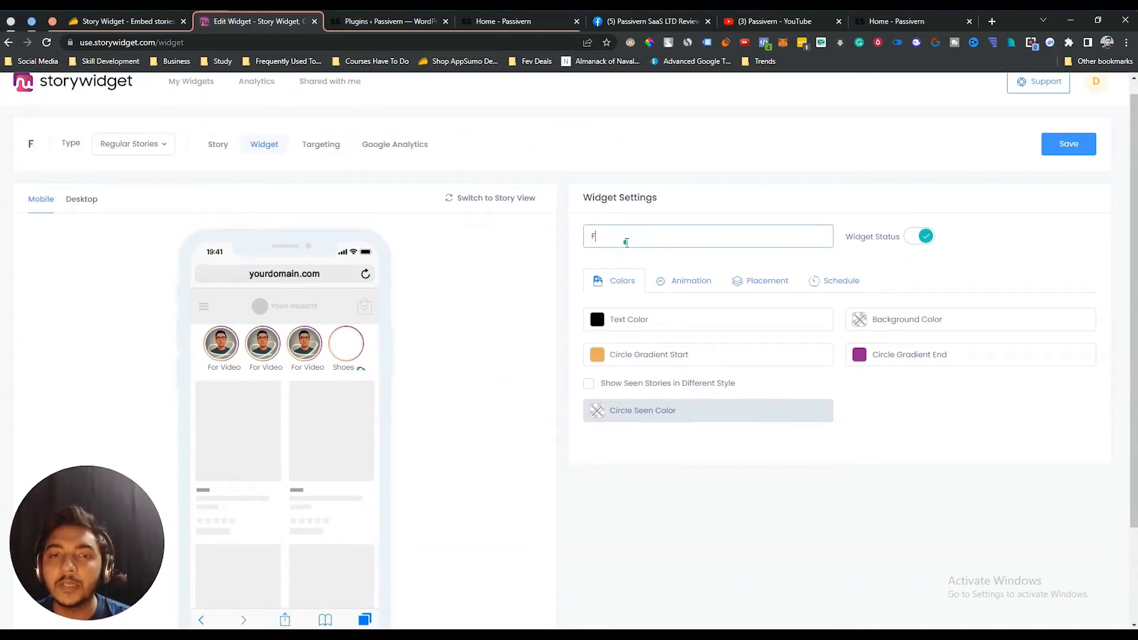
text(irst)
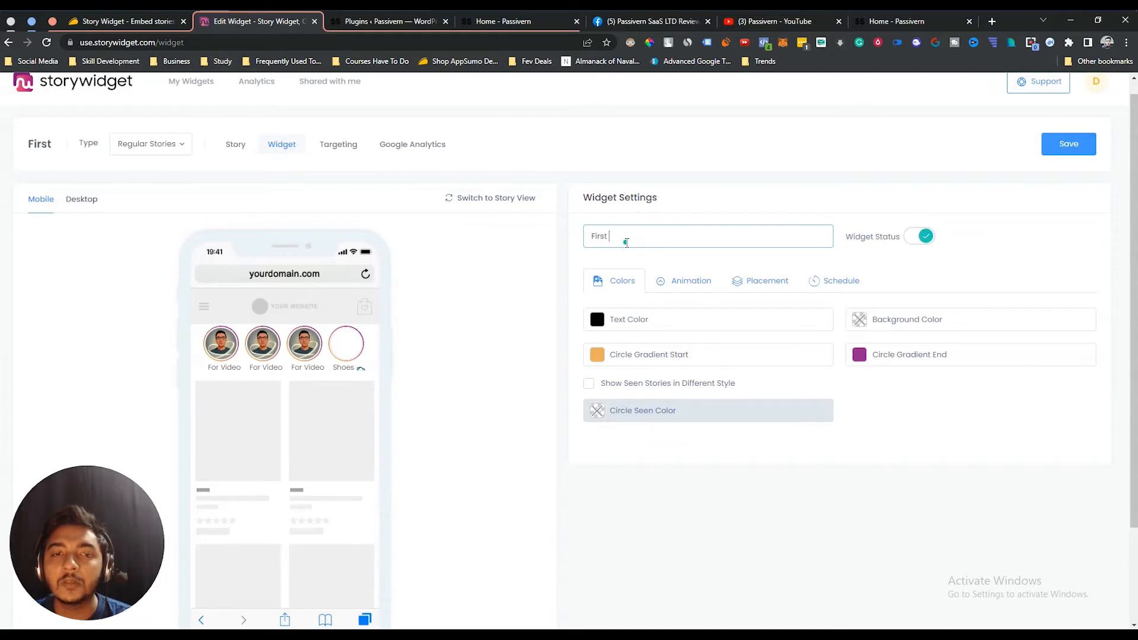
text( Video Widget)
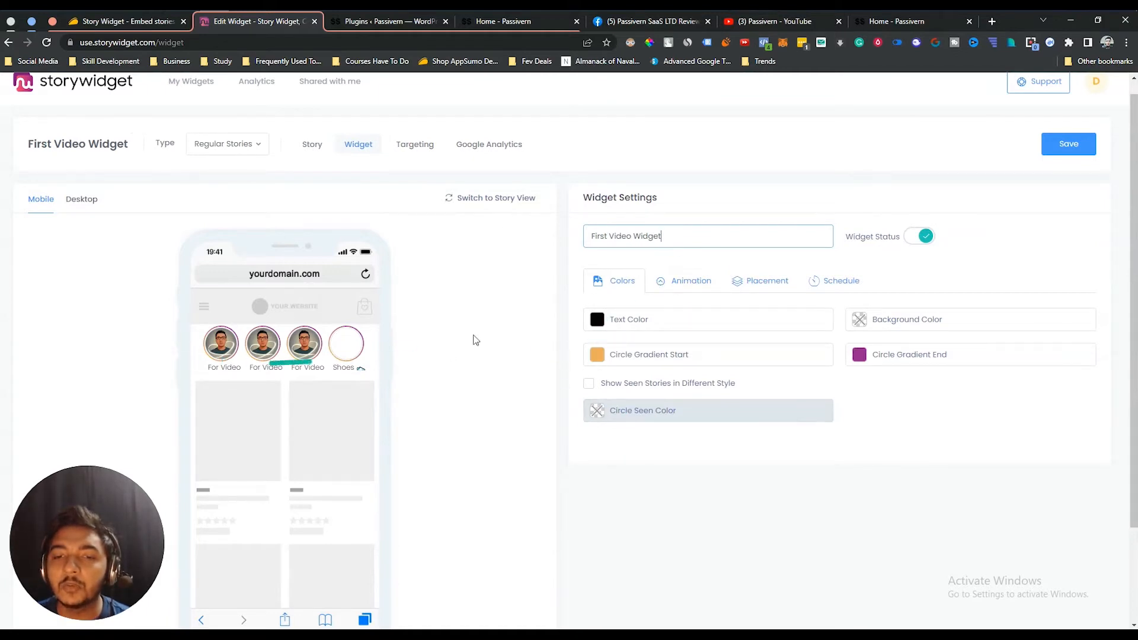
click(681, 285)
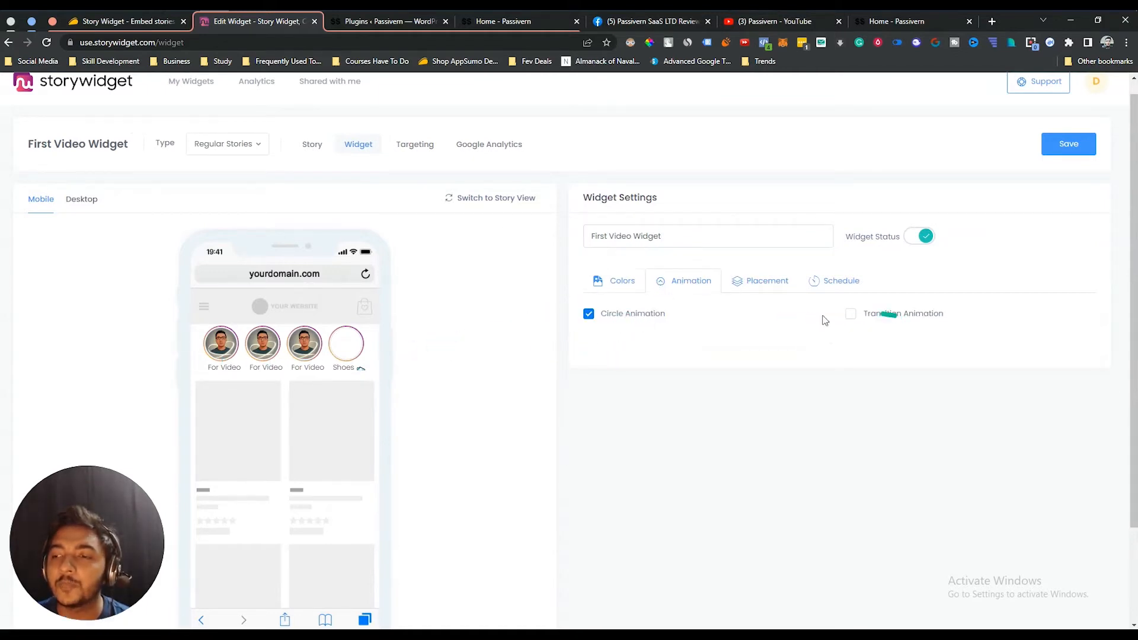
click(851, 314)
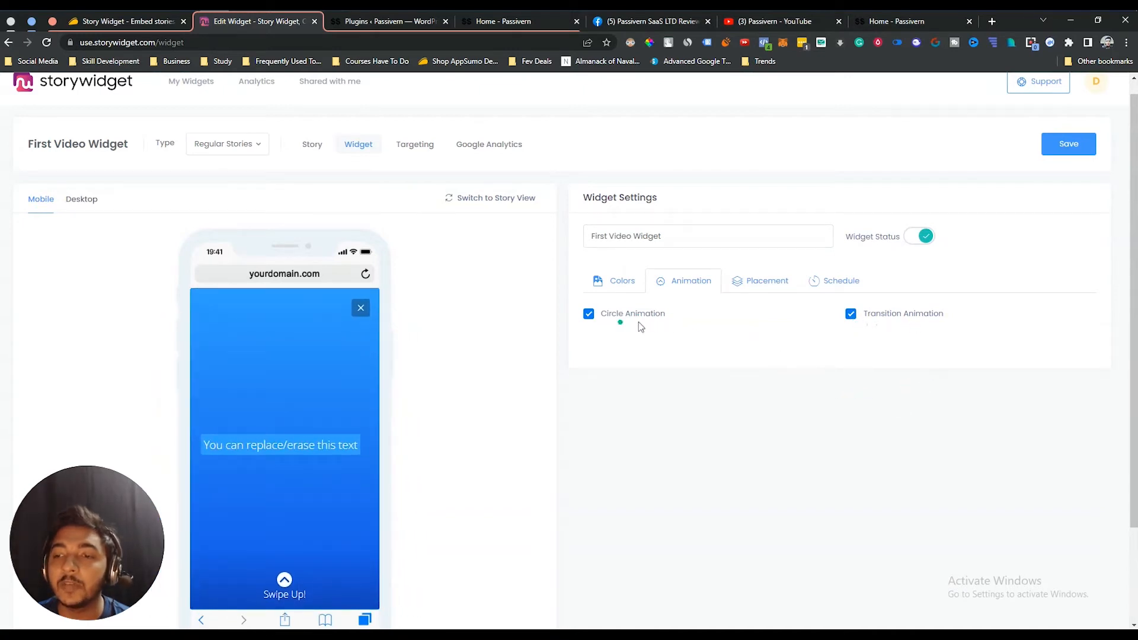
Try the Fixed Top, Inline and Fixed Bottom mobile placements, and set the placement to Custom with the Div's ID entry active
click(750, 289)
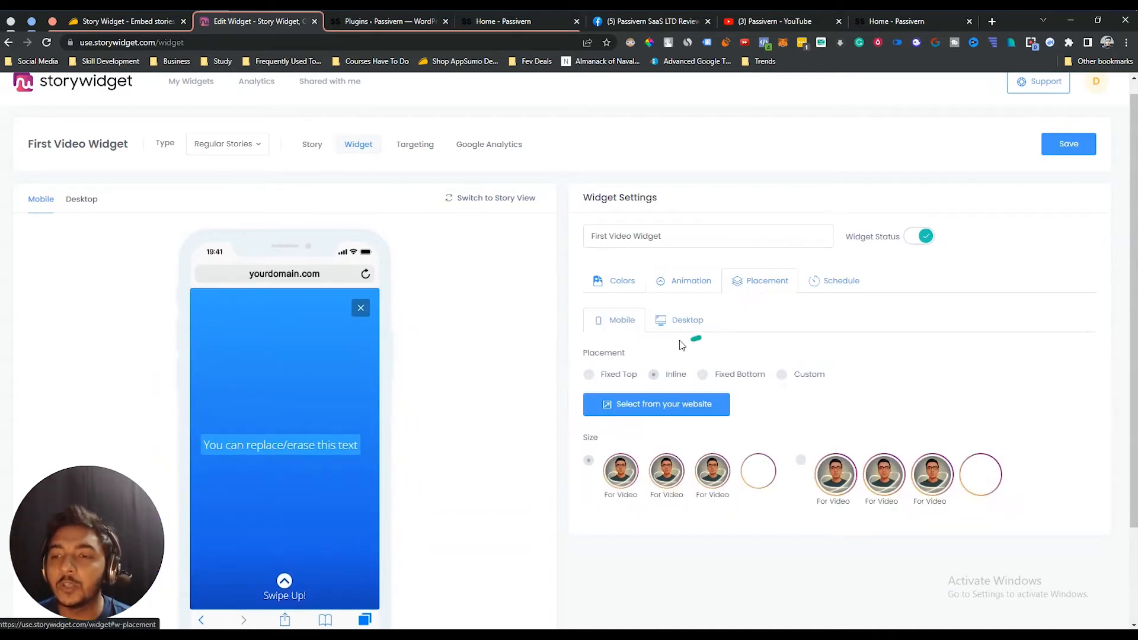
click(589, 376)
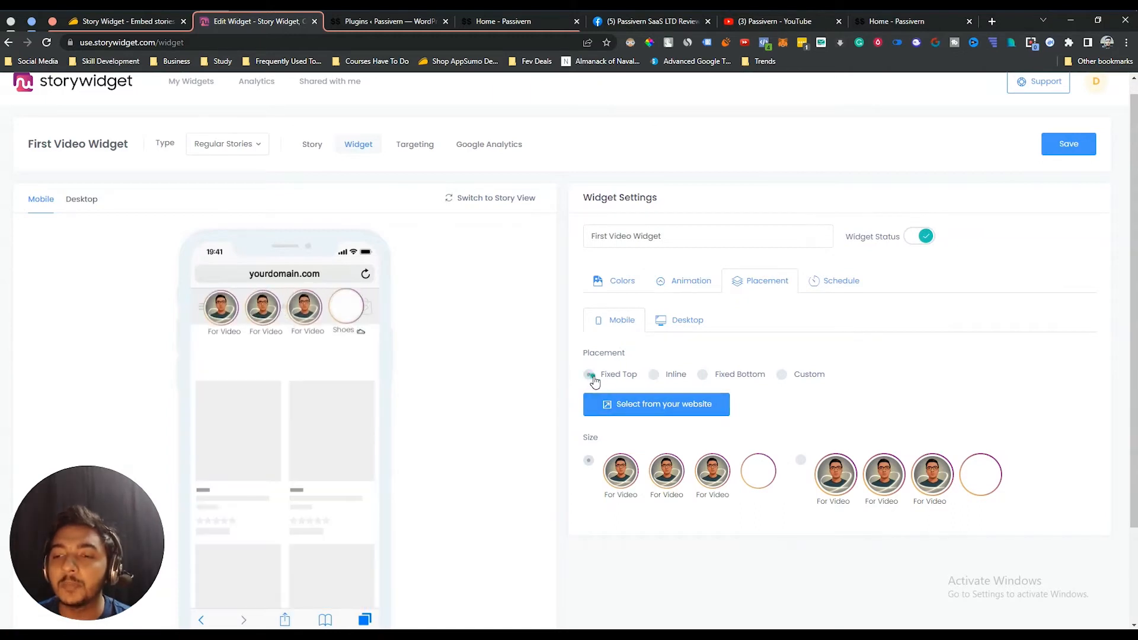
click(666, 375)
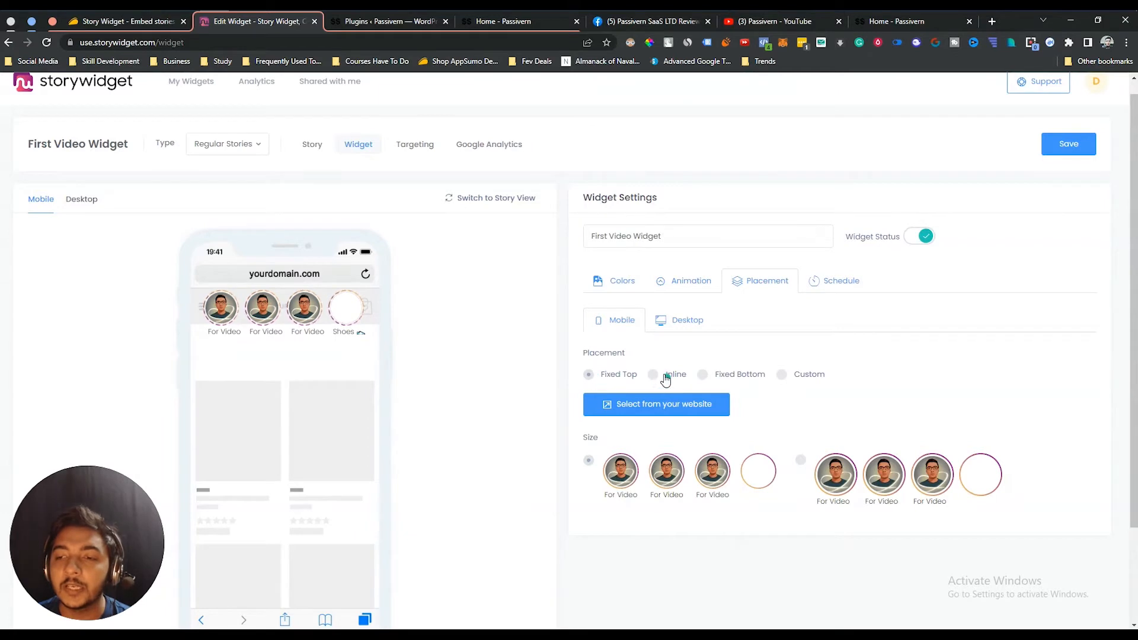
click(704, 376)
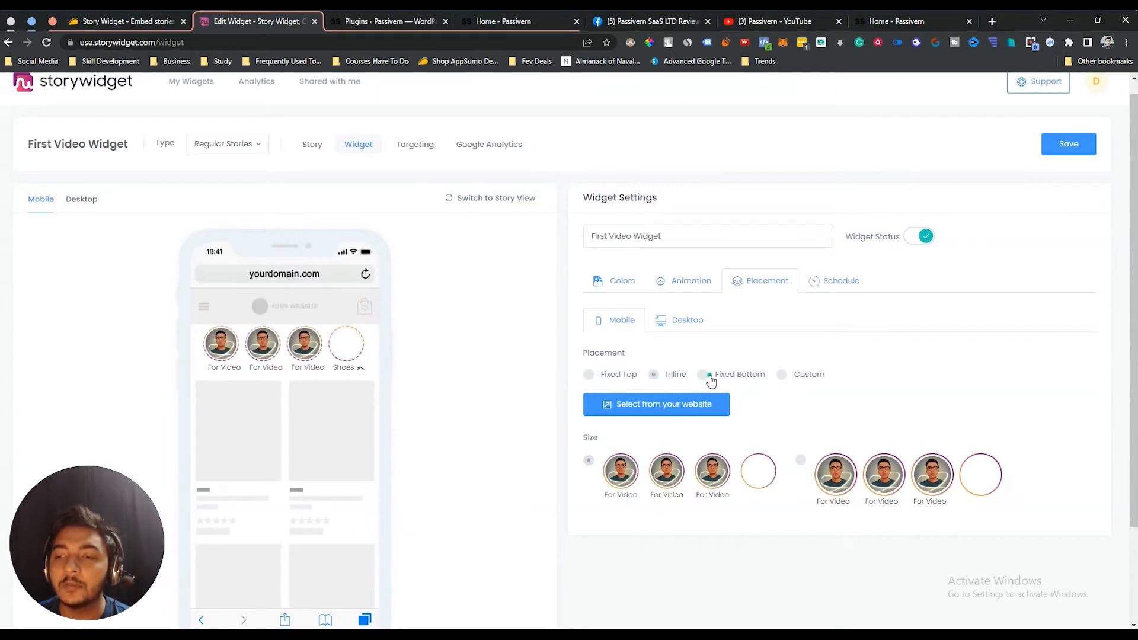
click(800, 377)
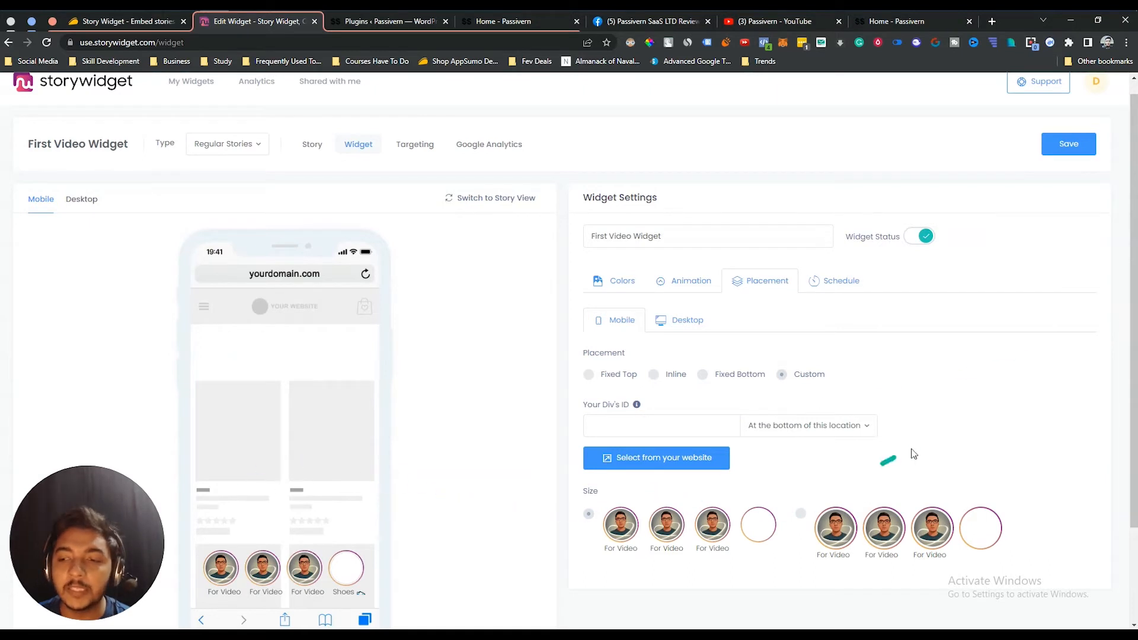
scroll(909, 452, down, 1)
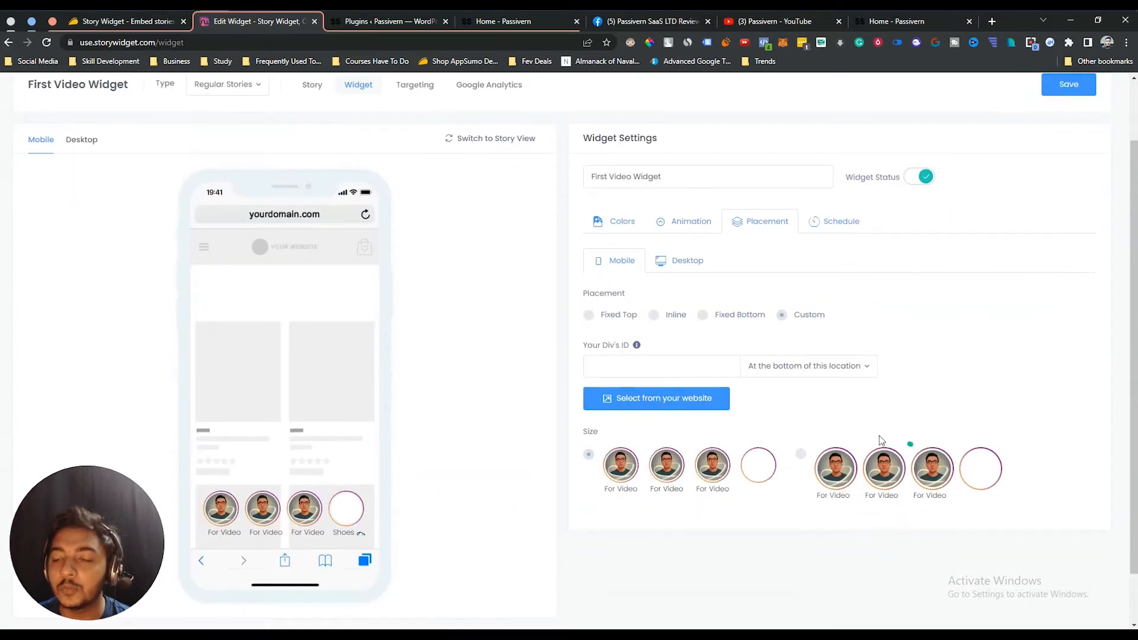
click(619, 367)
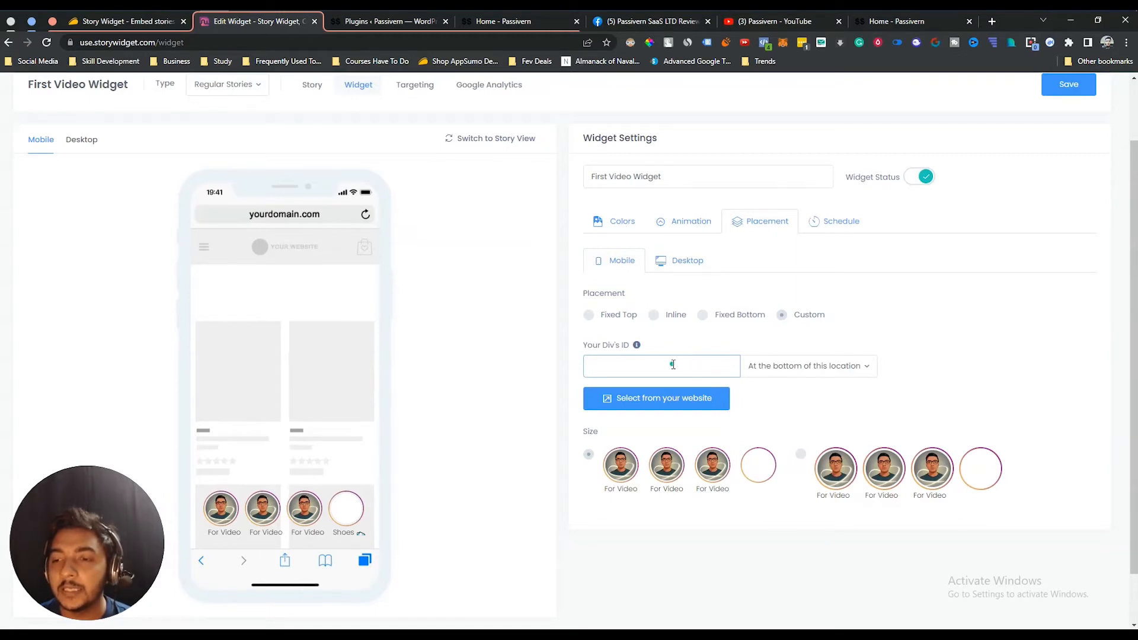
Set the mobile placement to Fixed Top, try the larger story size, and set the size back to the smaller option
click(590, 317)
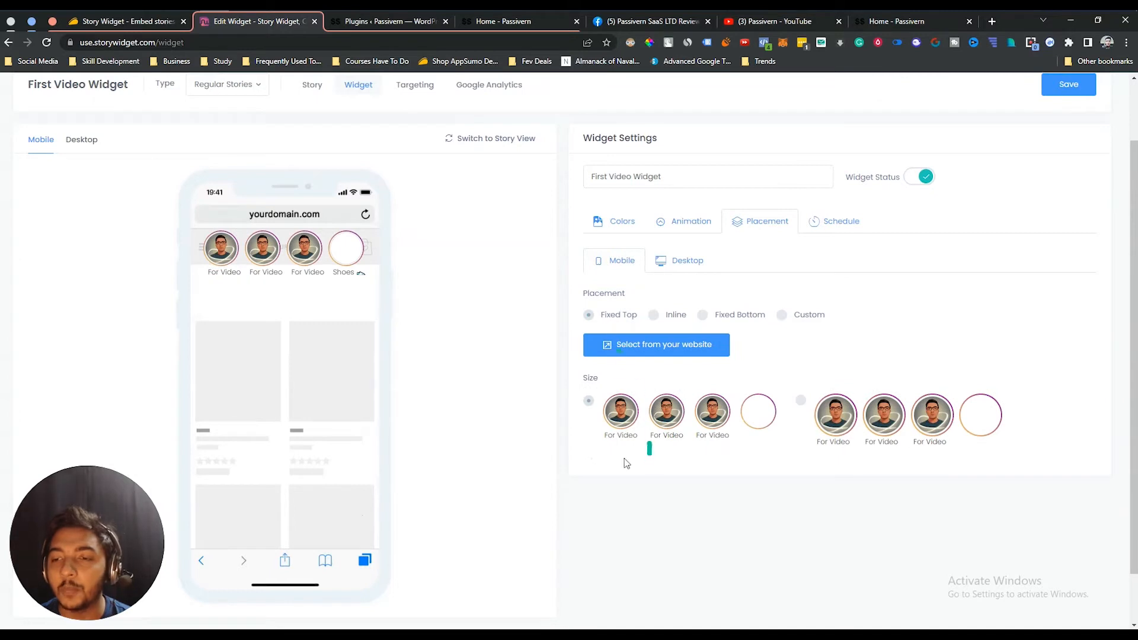
double_click(799, 409)
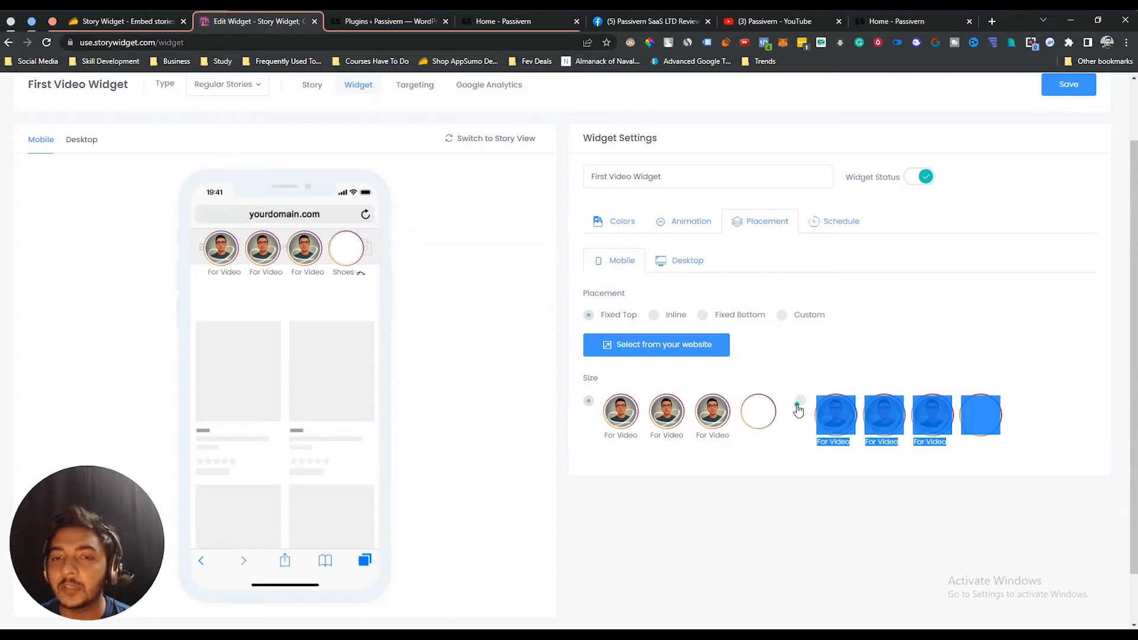
click(801, 405)
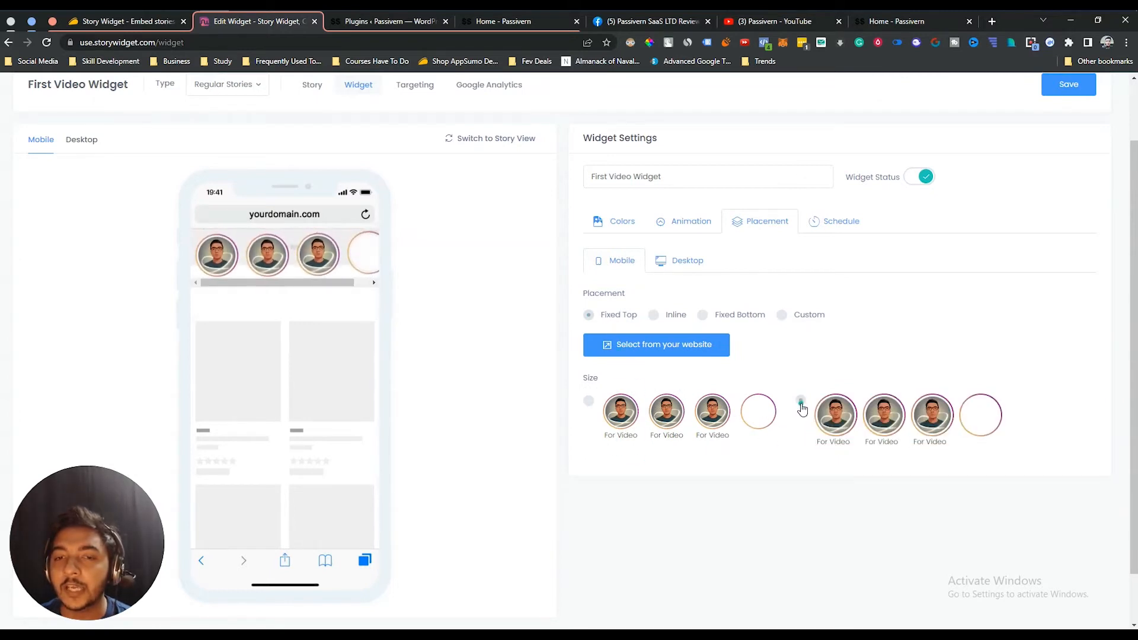
click(591, 402)
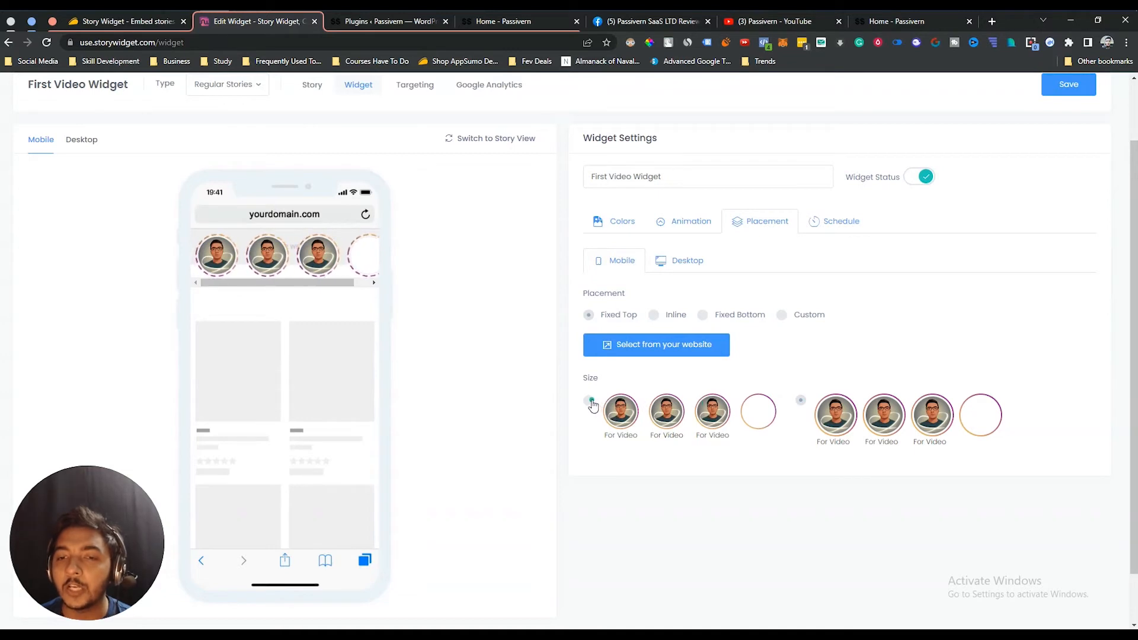
View the widget's schedule settings and its desktop preview, and return to the mobile preview
click(849, 222)
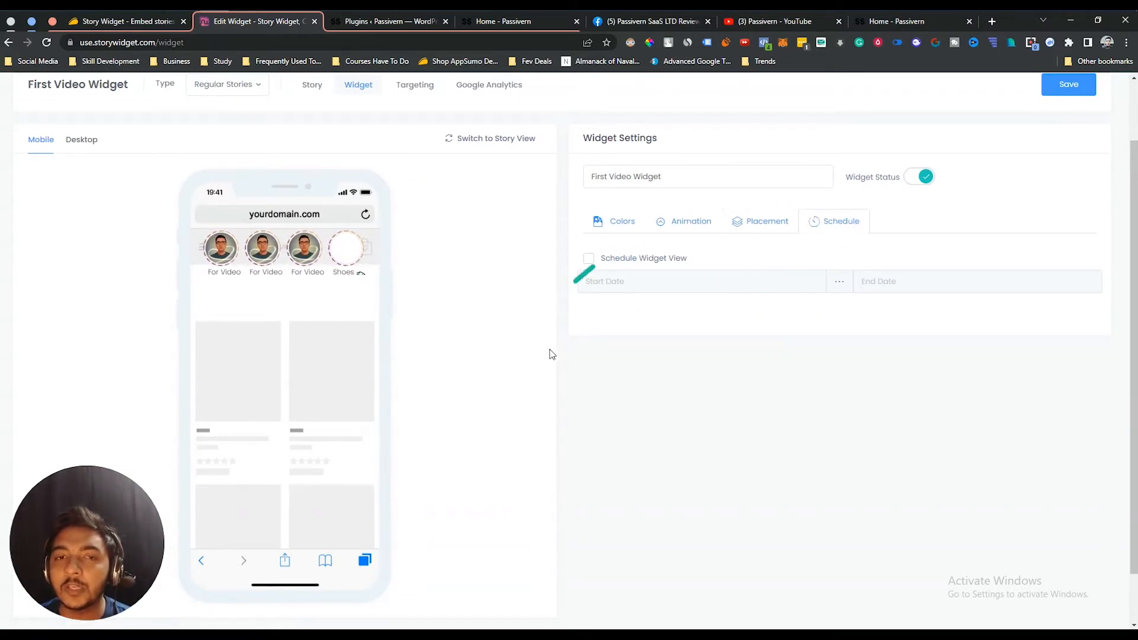
scroll(584, 272, up, 2)
click(89, 211)
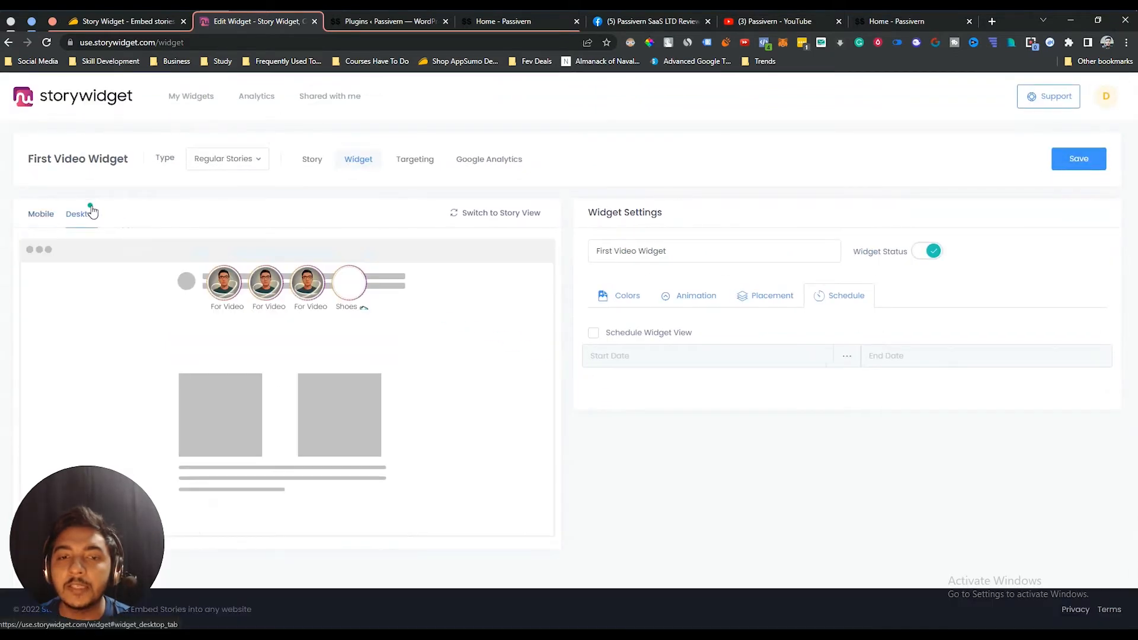
click(41, 214)
Try the Mobile visitor and Android options in the targeting settings, returning the mobile OS to Android + iOS
click(421, 165)
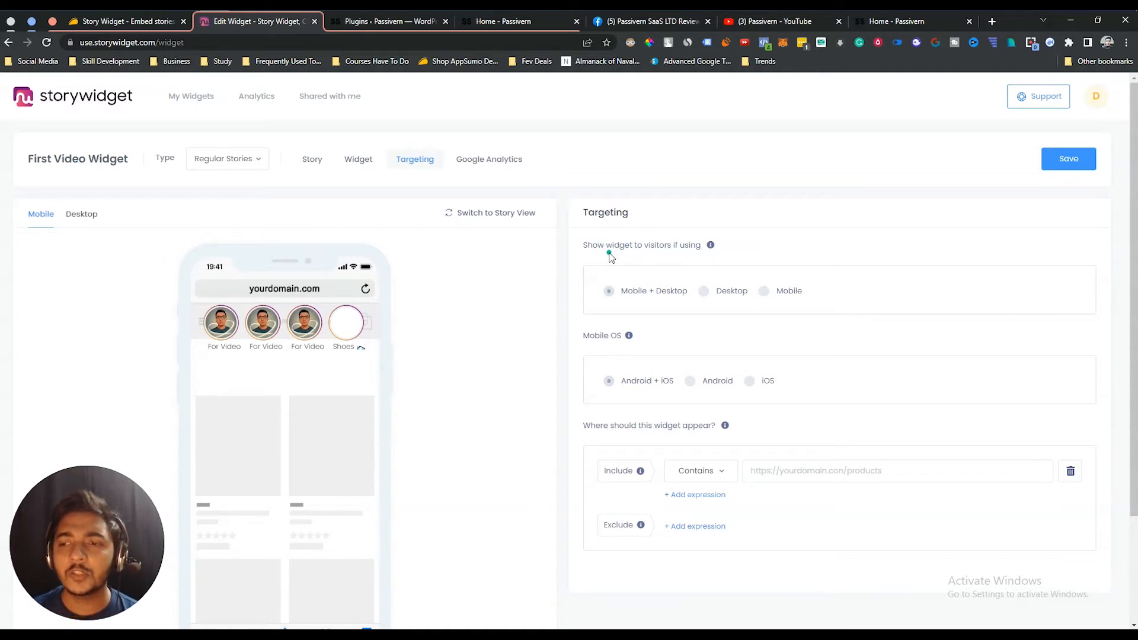
click(763, 292)
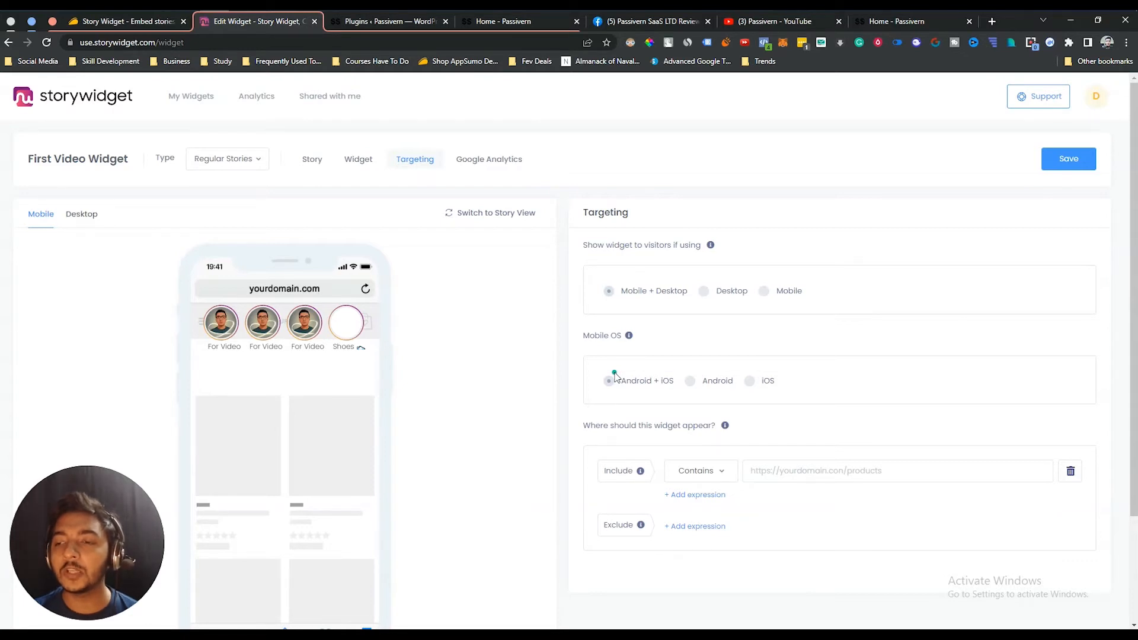
click(689, 381)
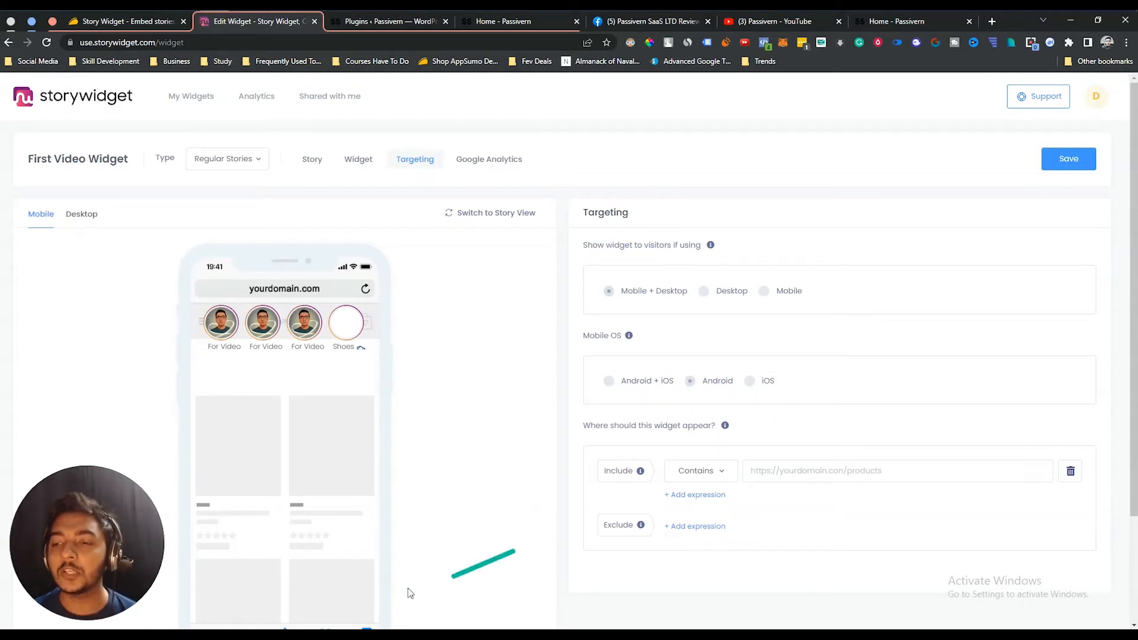
click(611, 382)
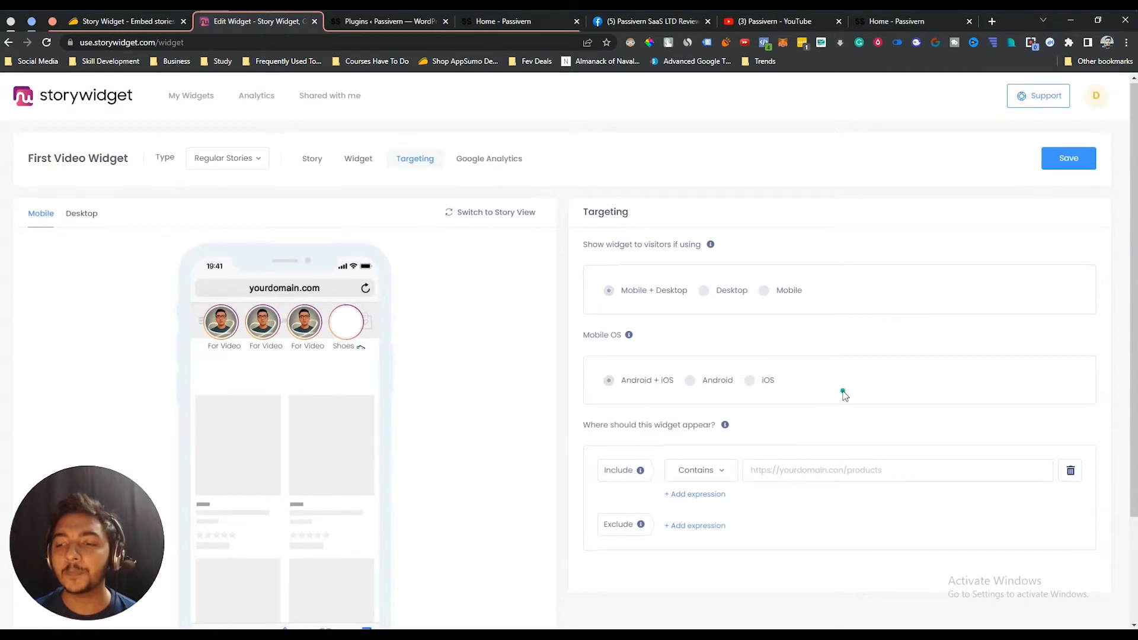
View the Passivern home page and the WordPress plugins page in relation to widget placement, and return to the targeting settings
drag(584, 434, 677, 434)
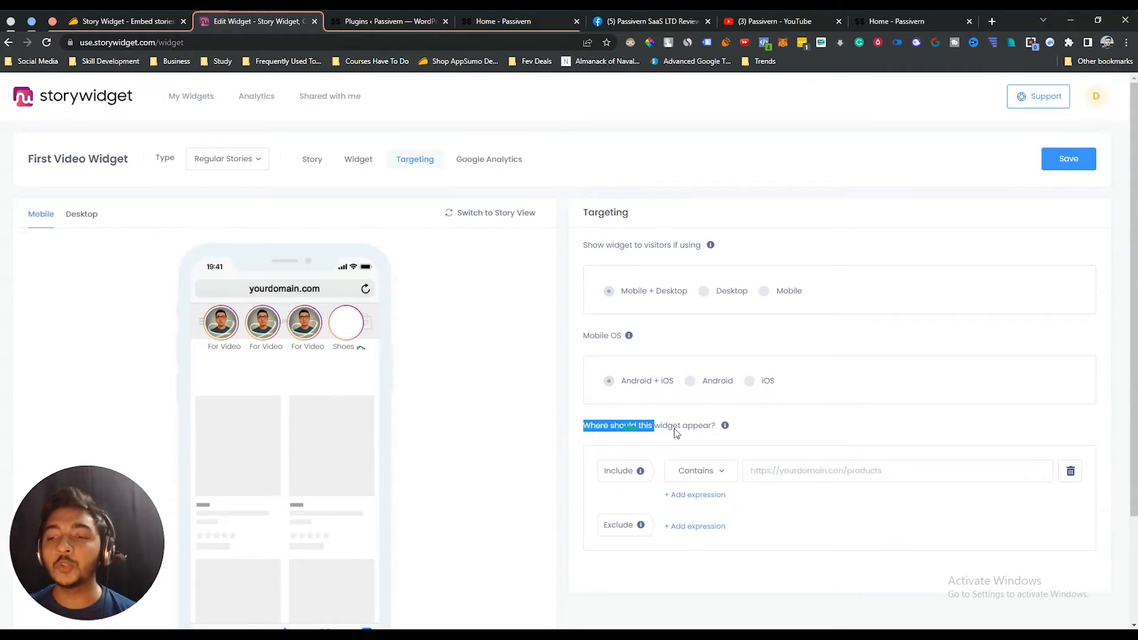
click(702, 430)
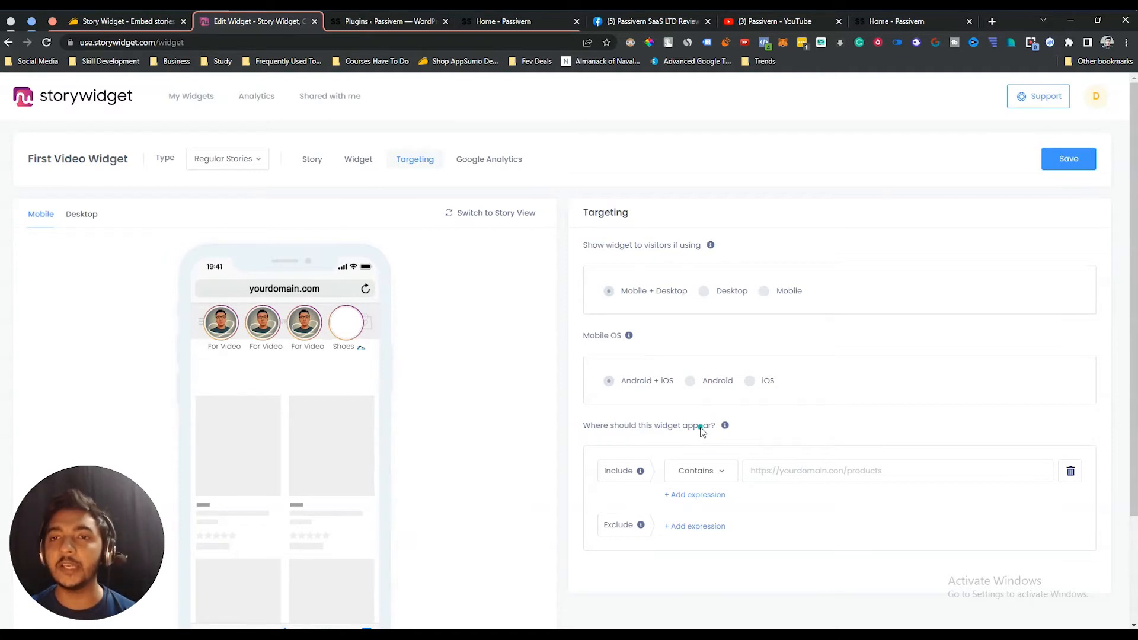
click(525, 24)
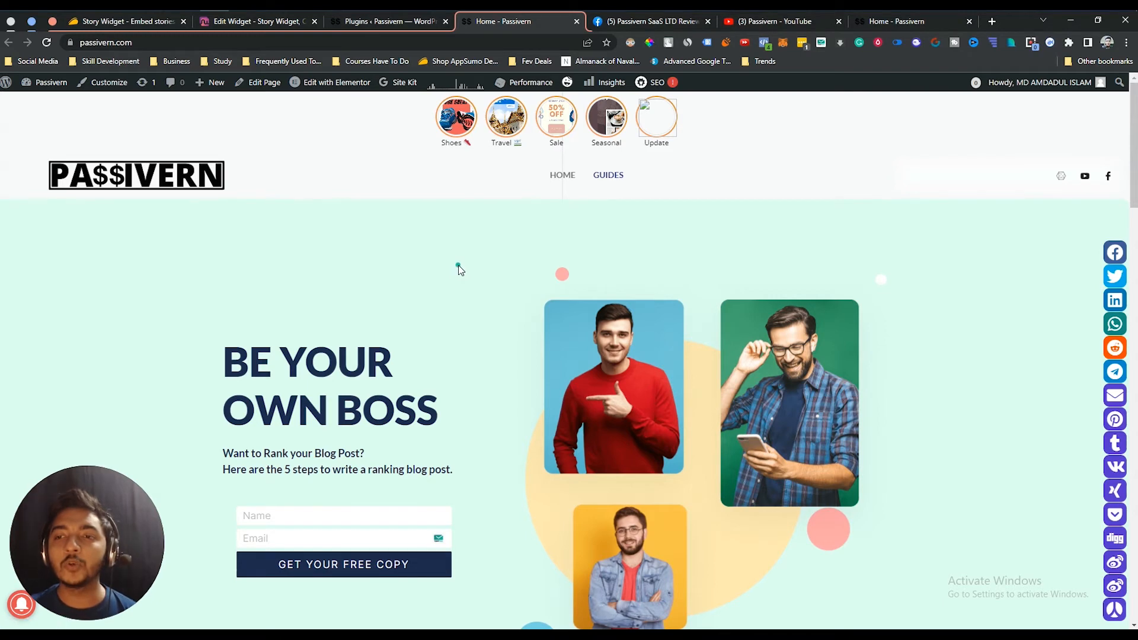
mouse_move(593, 181)
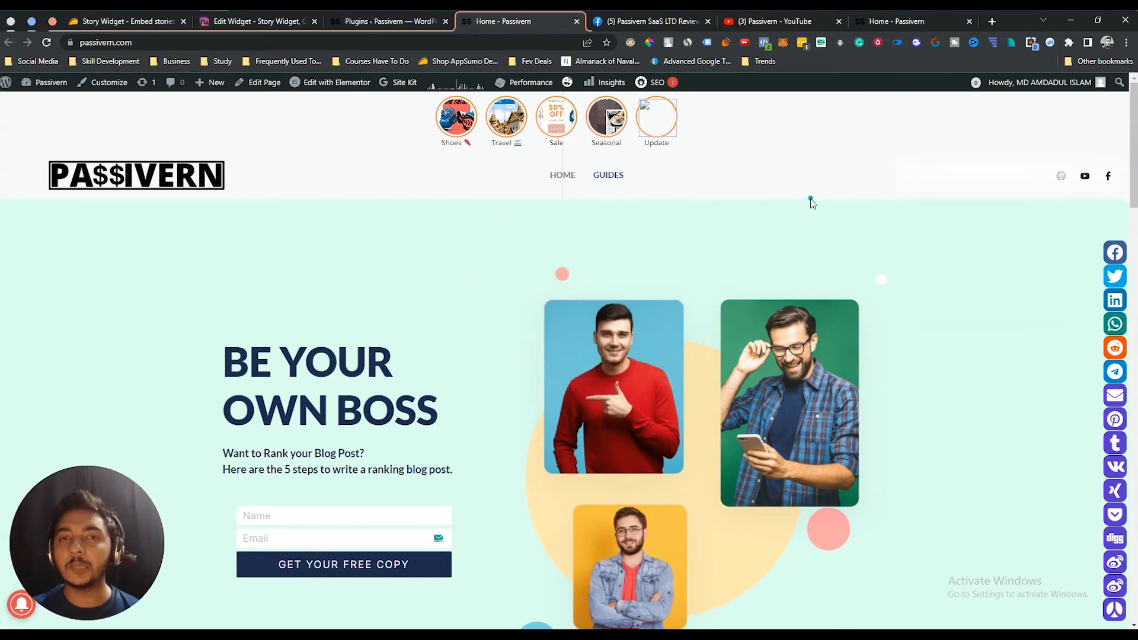
click(400, 21)
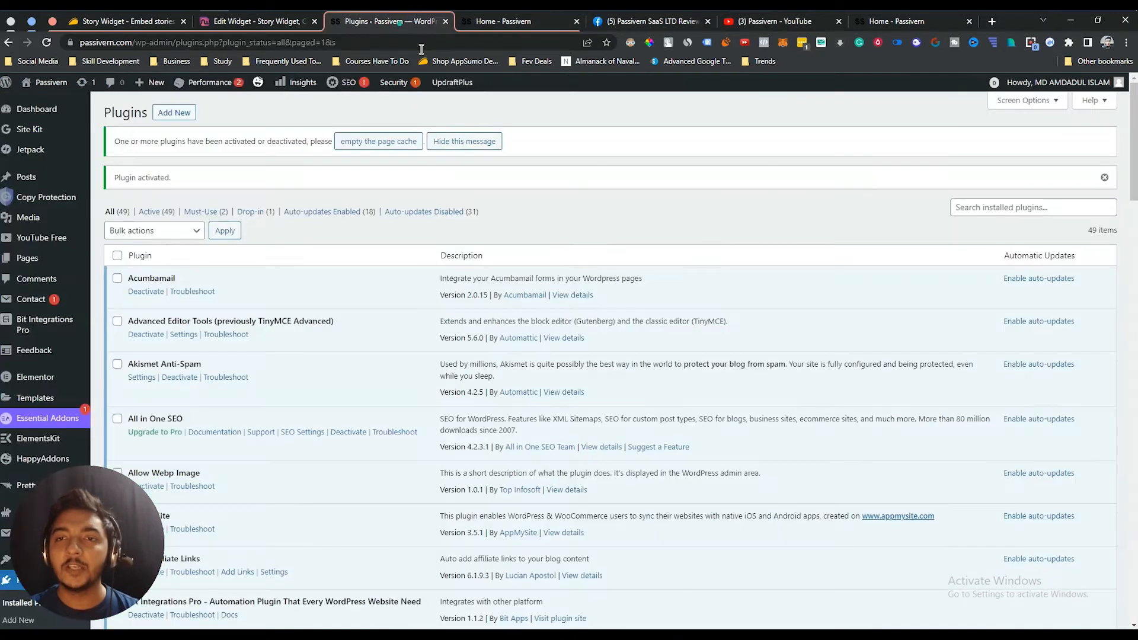
click(234, 24)
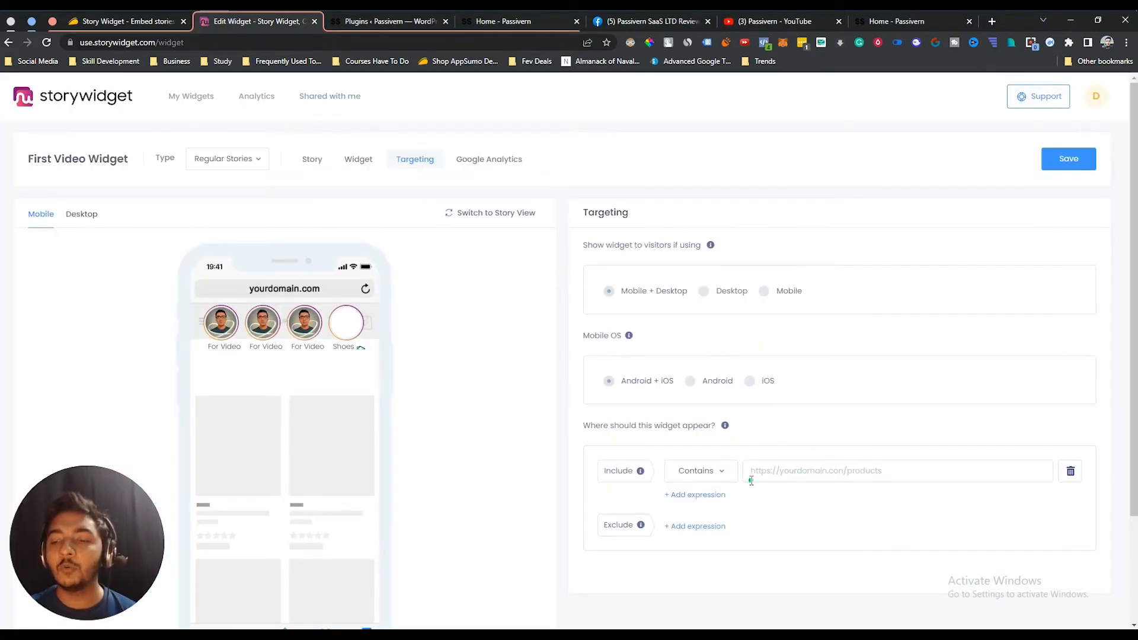
Examine the match types of the Include targeting rule, keep Contains, and activate its URL field
scroll(734, 480, down, 1)
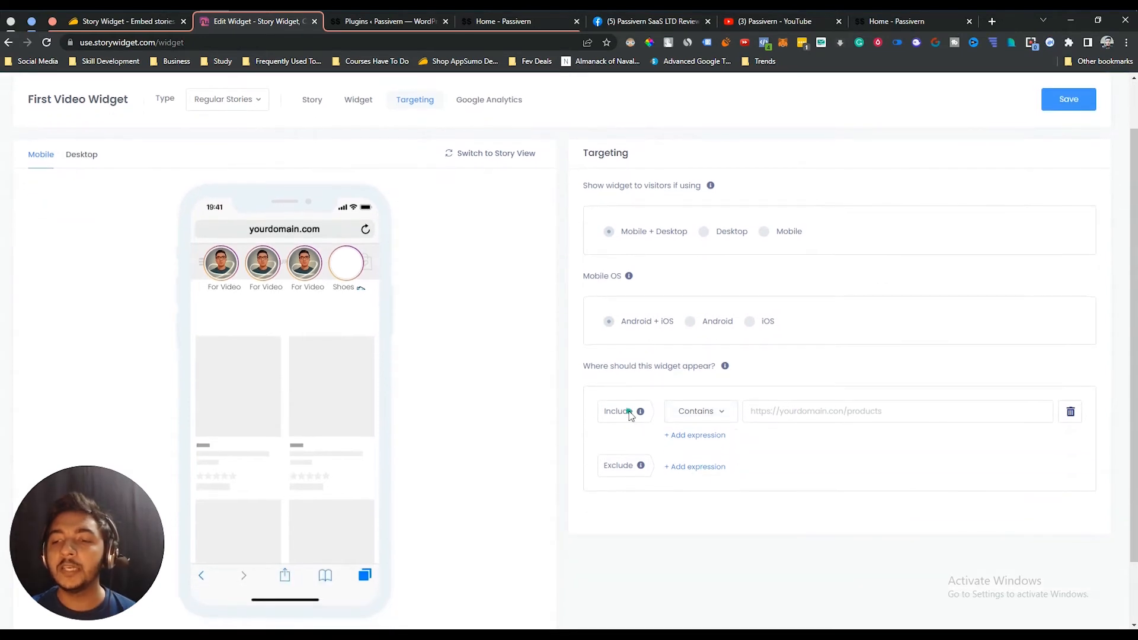
click(681, 411)
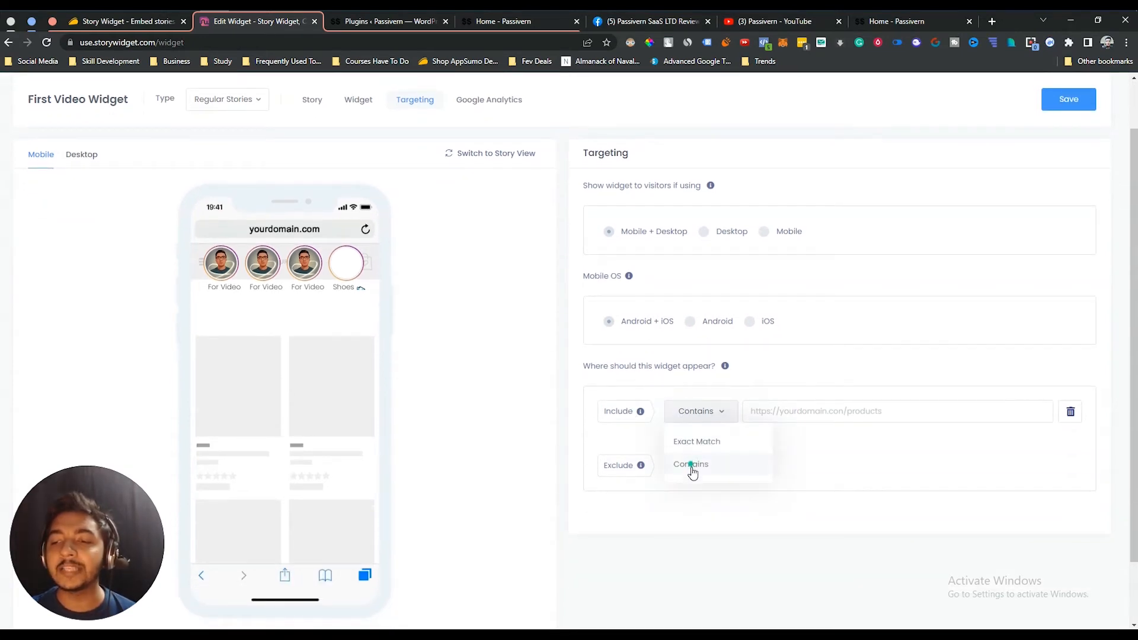
click(797, 444)
click(784, 412)
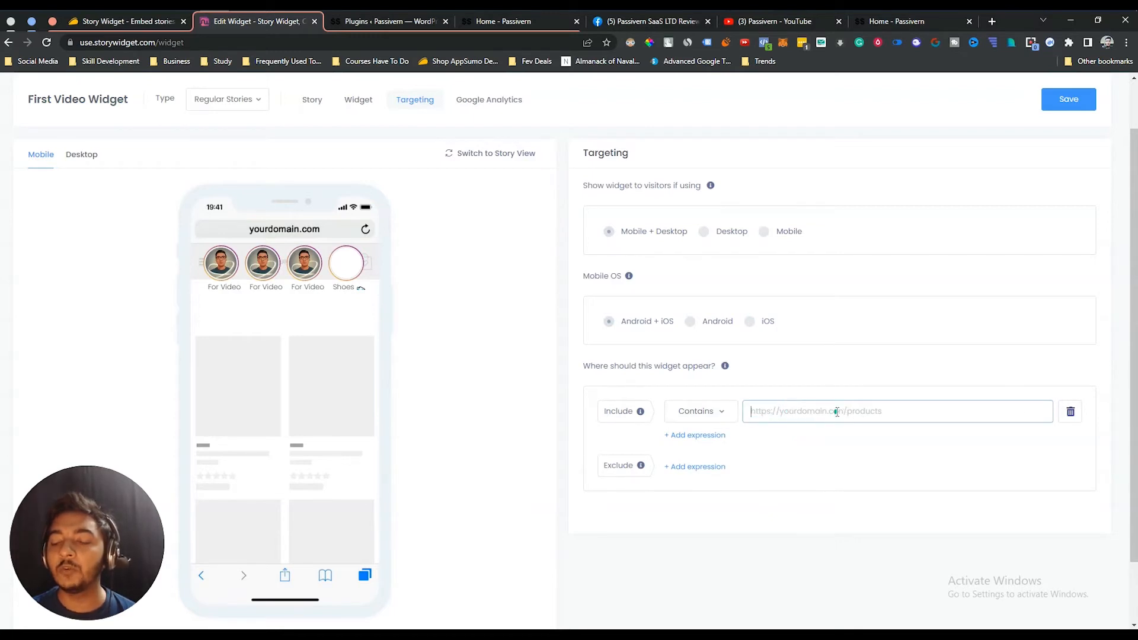
Add extra Include expressions to the targeting rule and delete them again, leaving only the first one
click(708, 435)
click(712, 463)
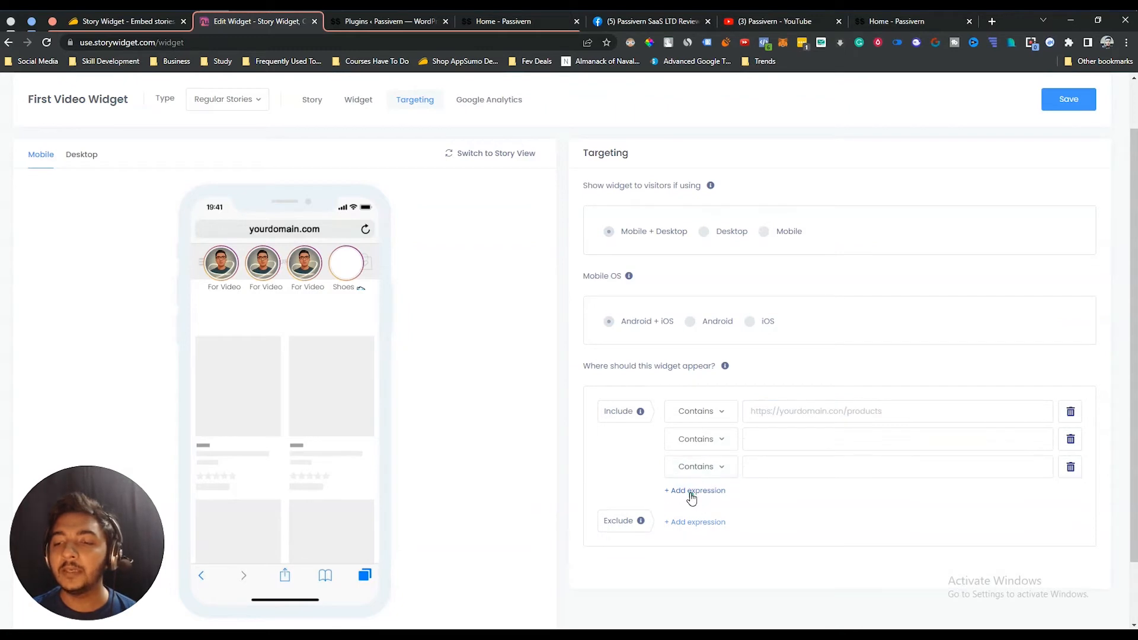
click(693, 492)
click(1070, 439)
click(1070, 439)
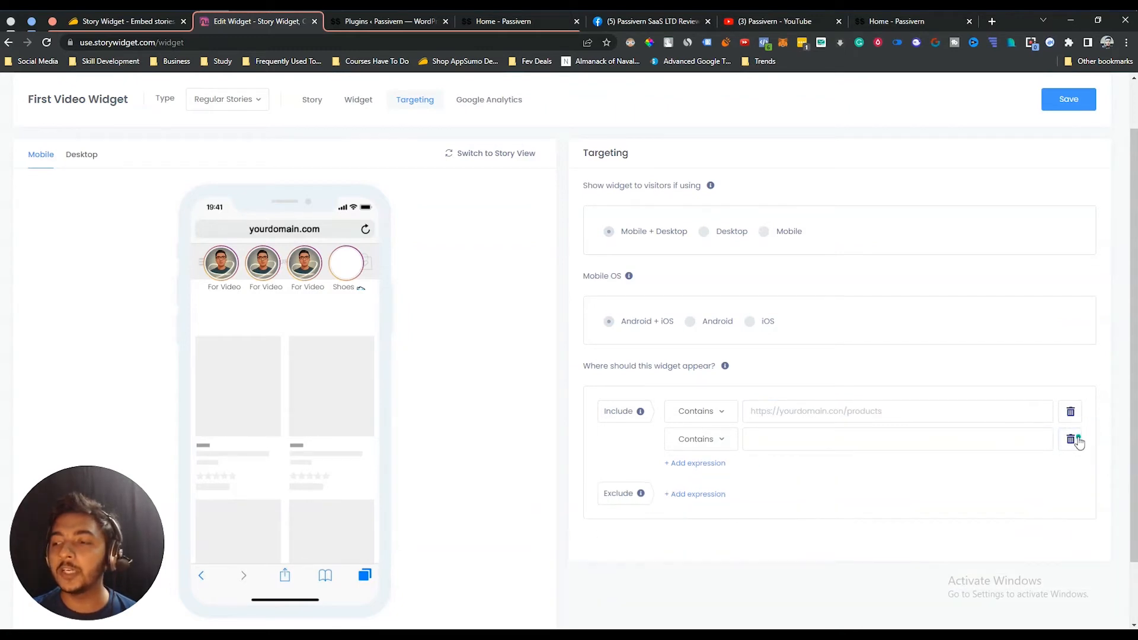
click(1071, 439)
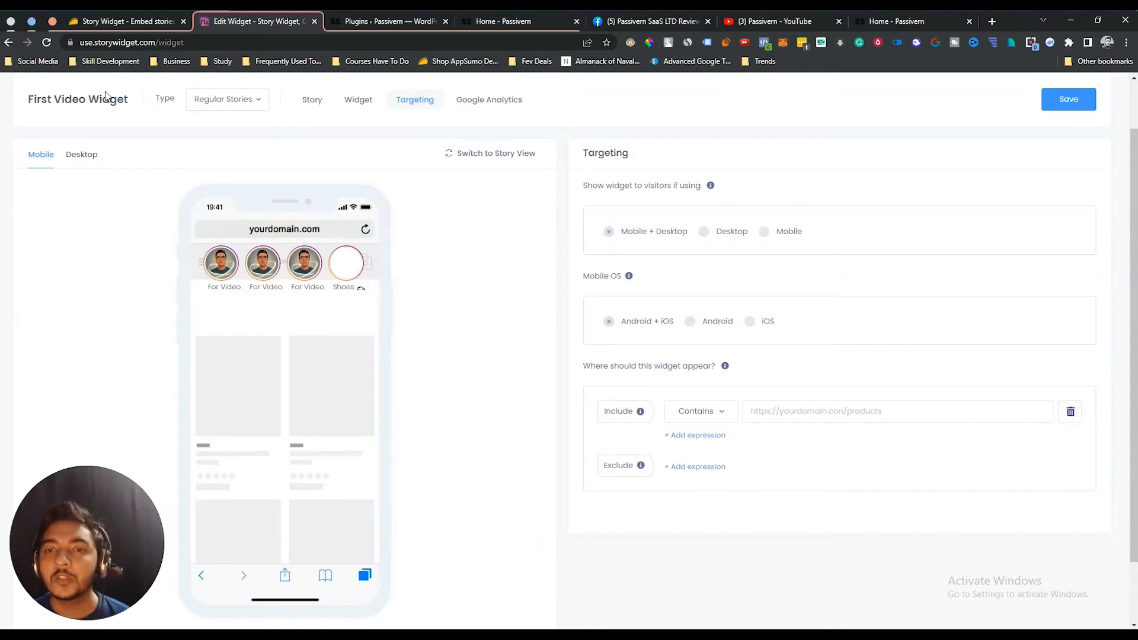
Enable pushing events to Google Analytics, try Google Tag Manager and analytics.js, and set Google Analytics with gtag.js (Global Site Tag)
click(499, 104)
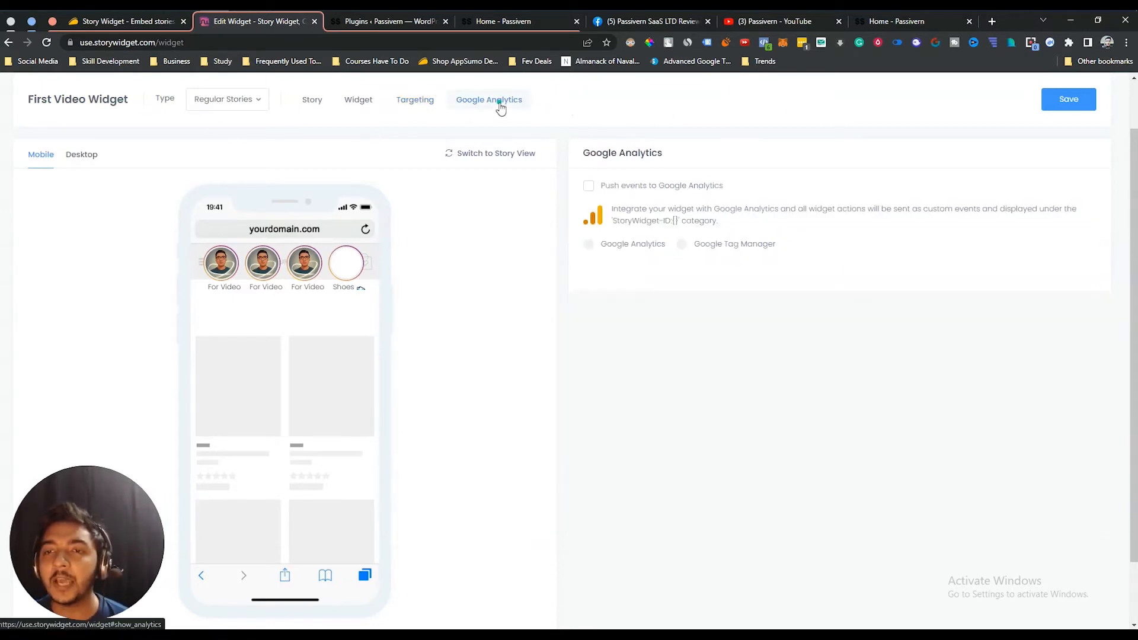
click(589, 186)
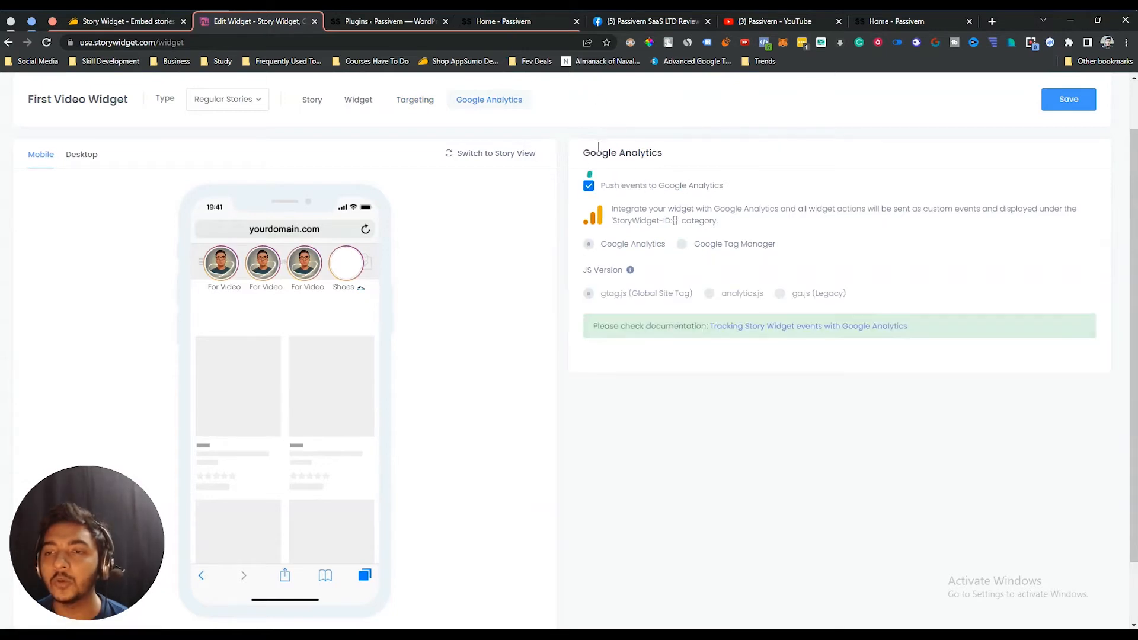
click(682, 245)
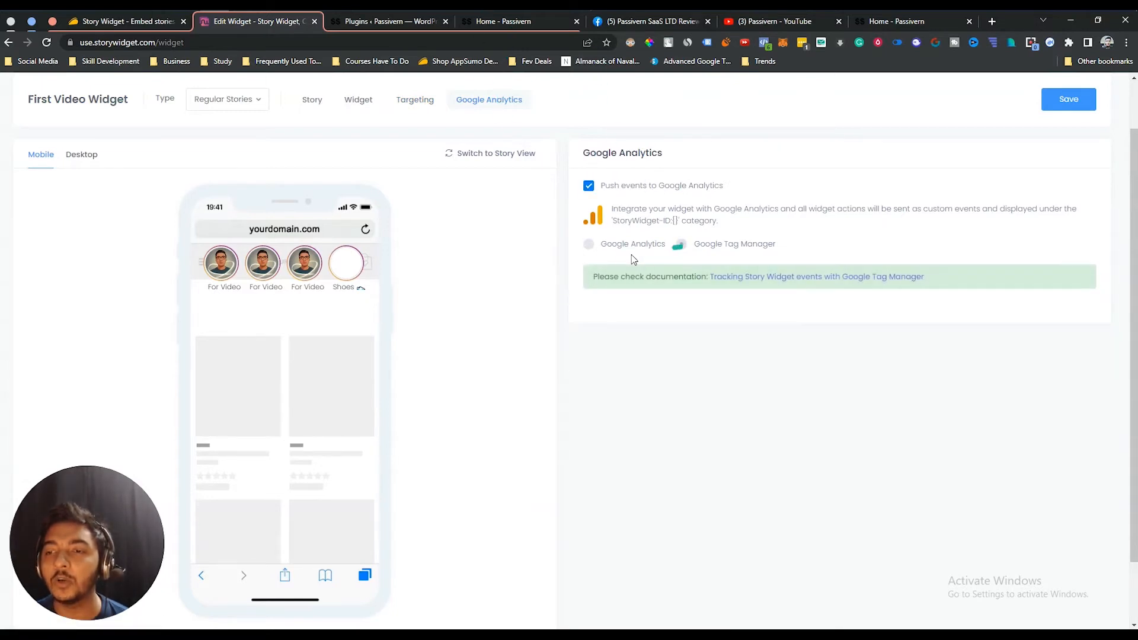
click(585, 247)
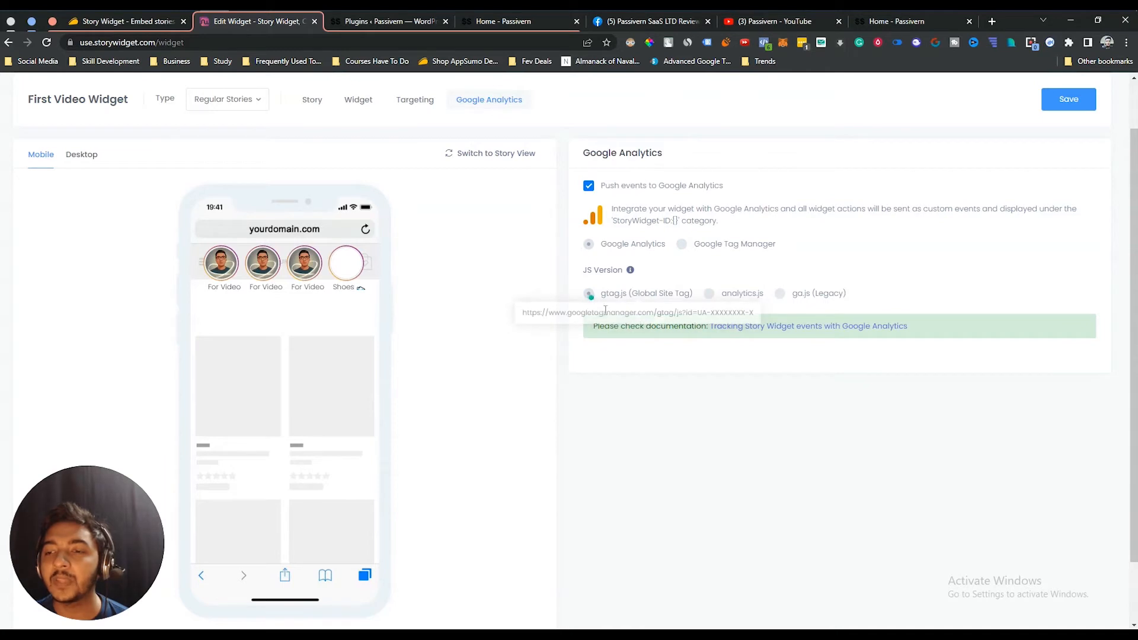
click(708, 294)
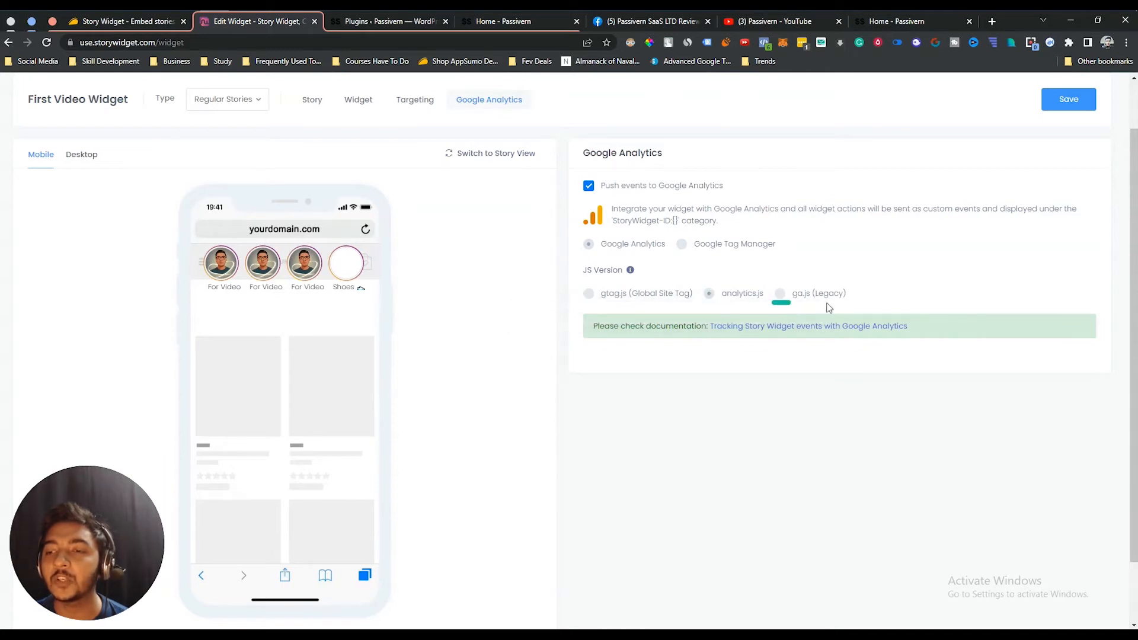
click(588, 294)
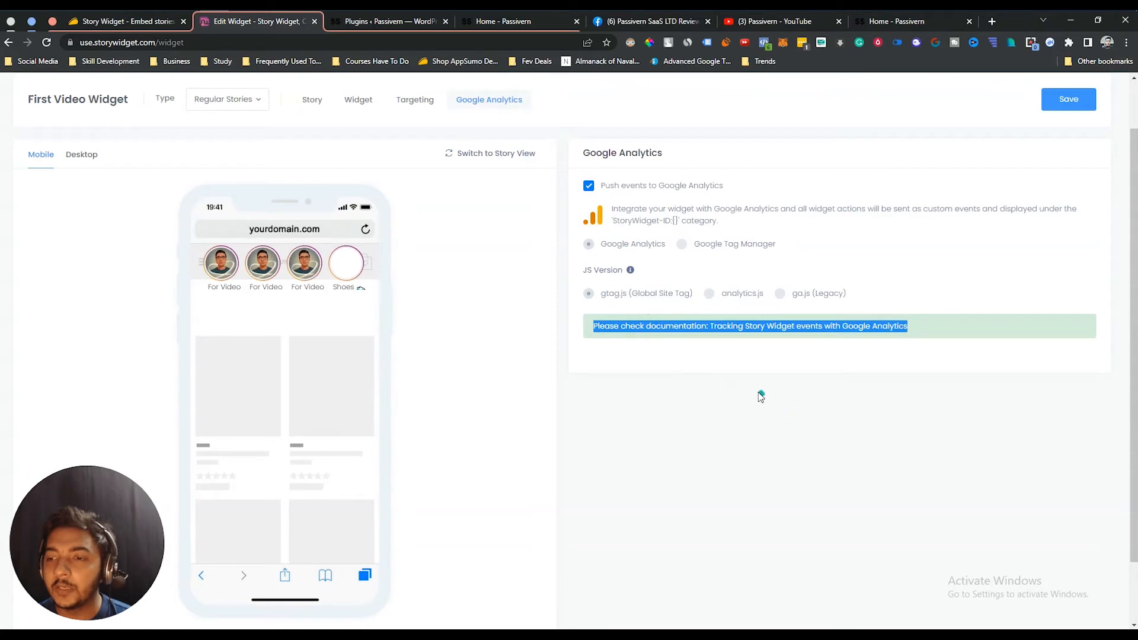
click(757, 391)
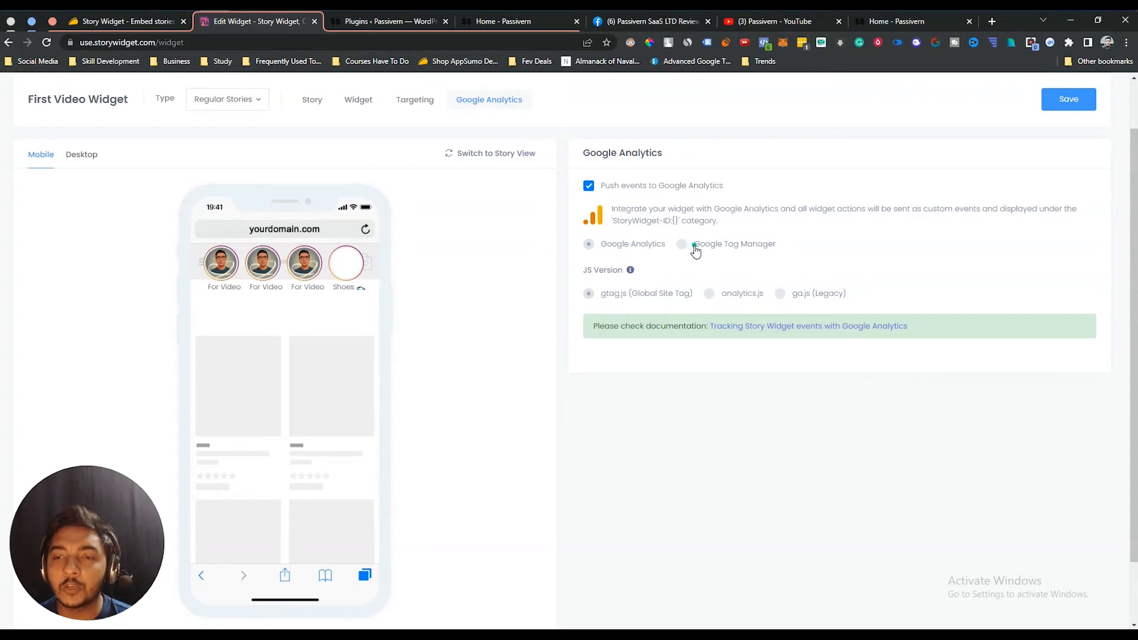
click(110, 45)
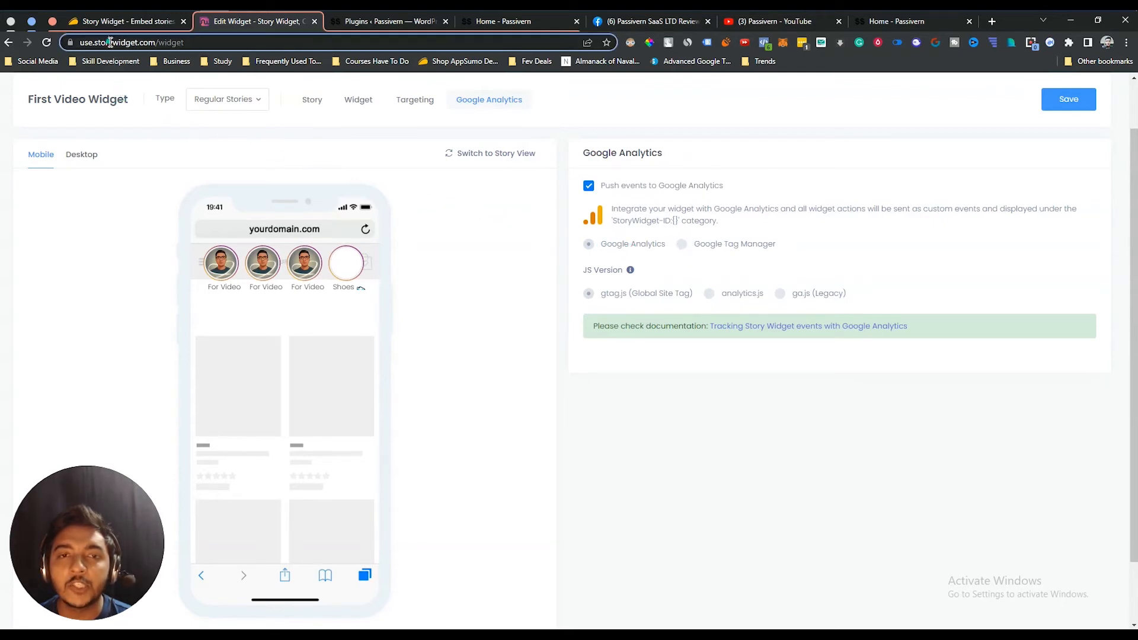
double_click(142, 43)
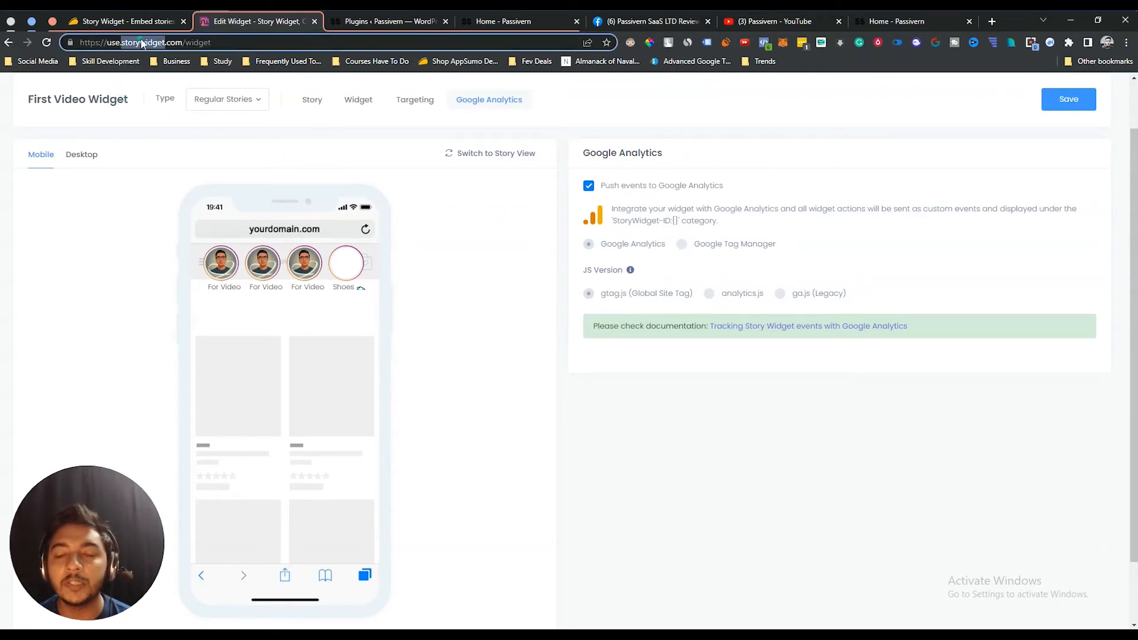
click(738, 465)
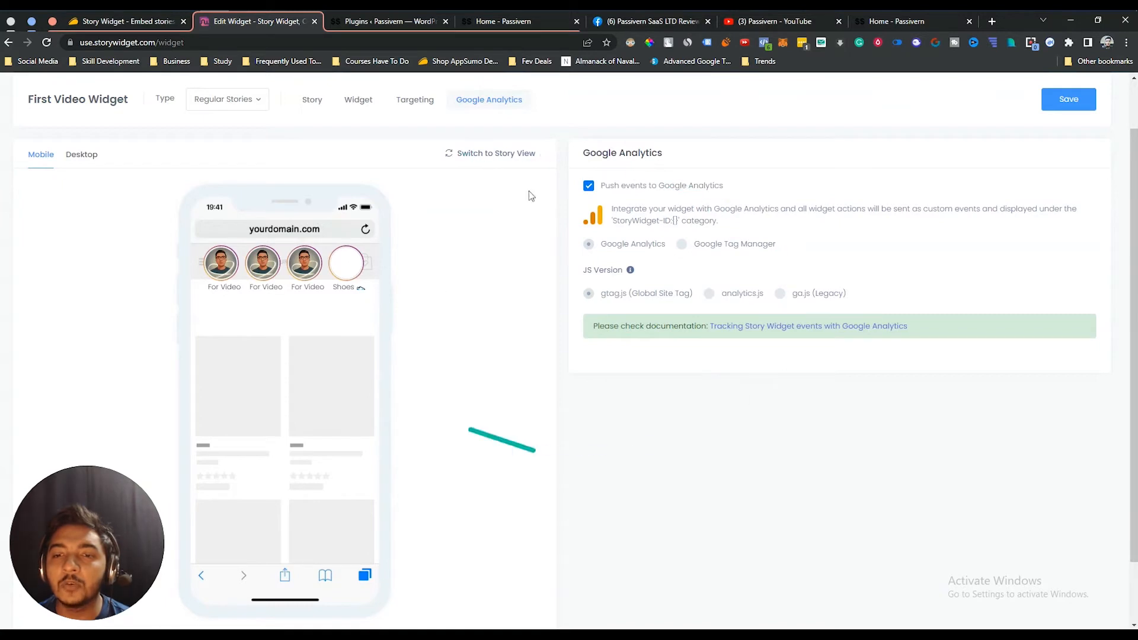
Return to the story settings, save the widget, and select the whole embed code script
click(312, 104)
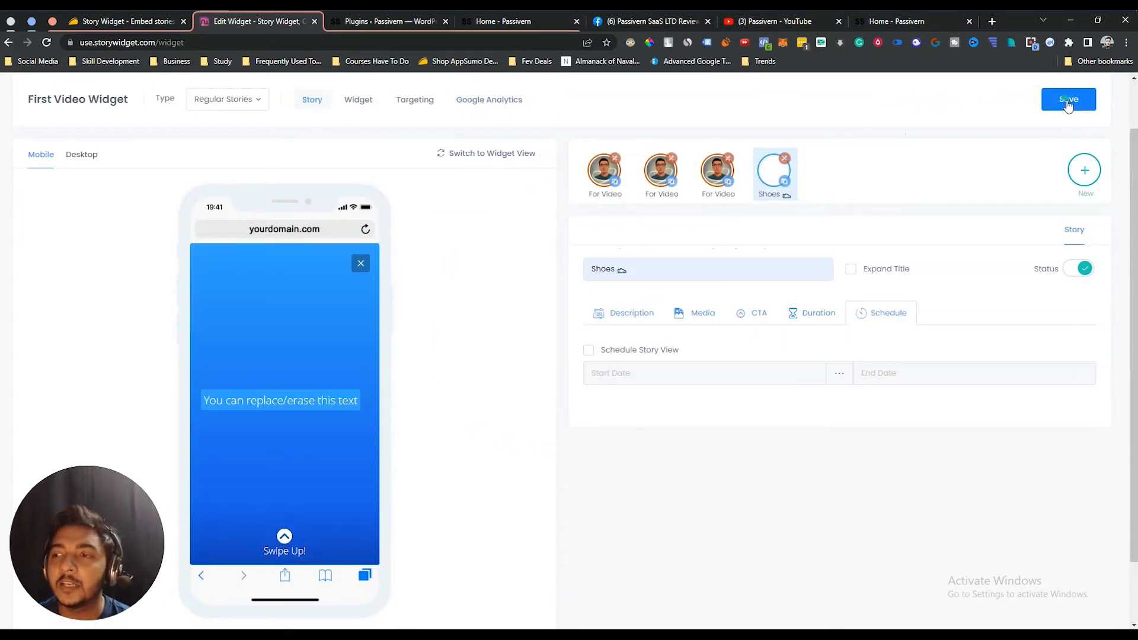
click(1067, 101)
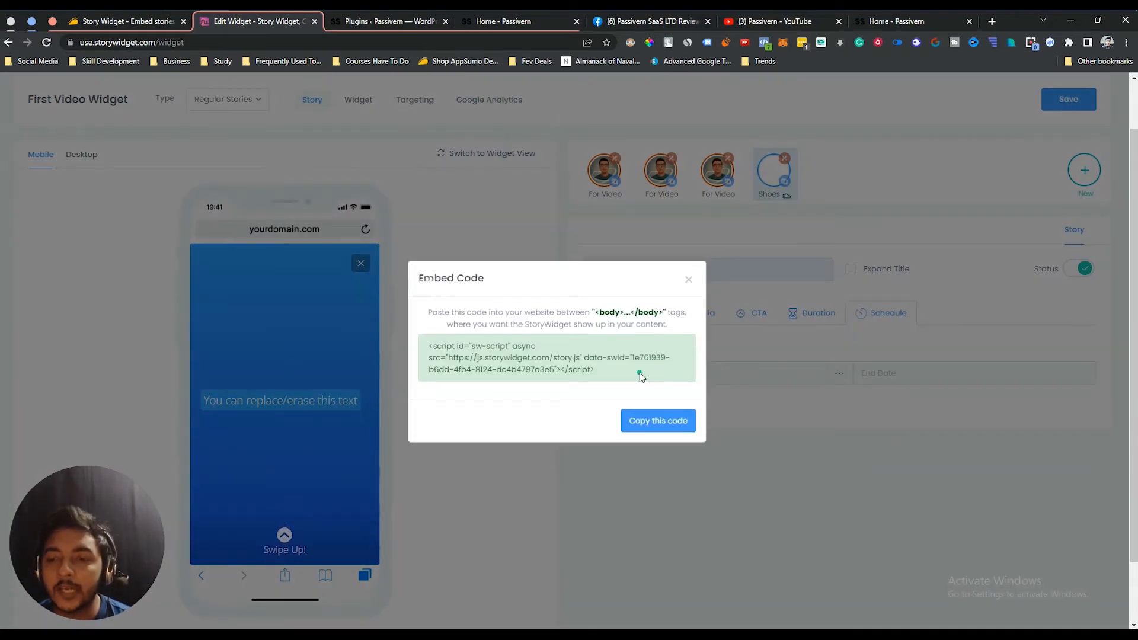
triple_click(545, 369)
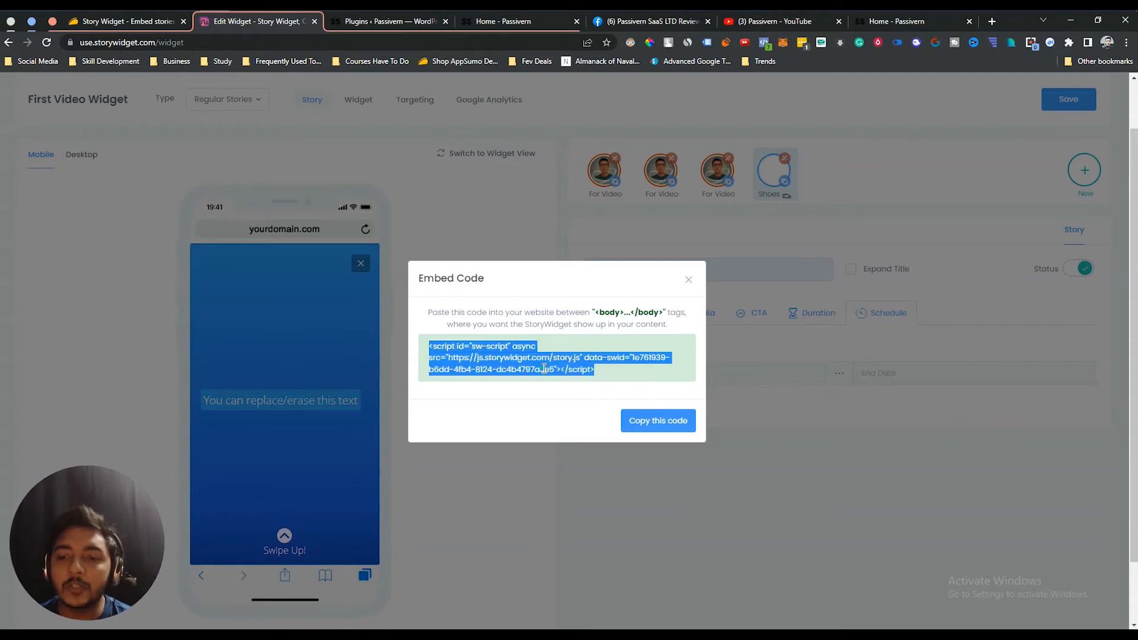
Copy the whole embed code script, check the note on placing it between the body tags, and close the Embed Code dialog
right_click(545, 368)
click(562, 375)
click(437, 351)
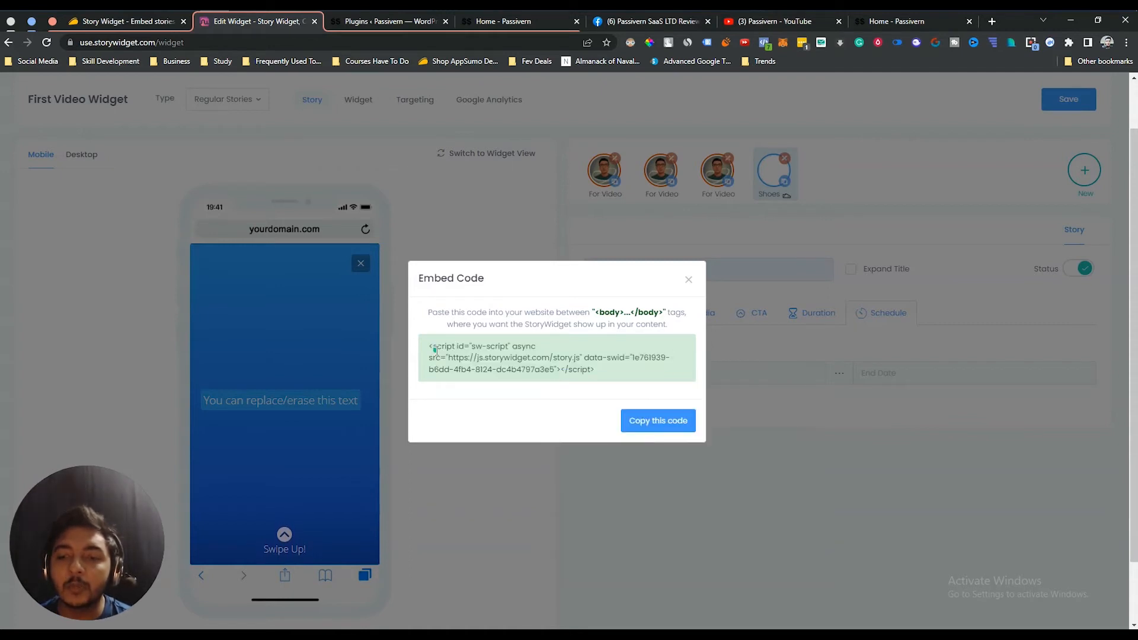
drag(431, 347, 608, 380)
click(608, 380)
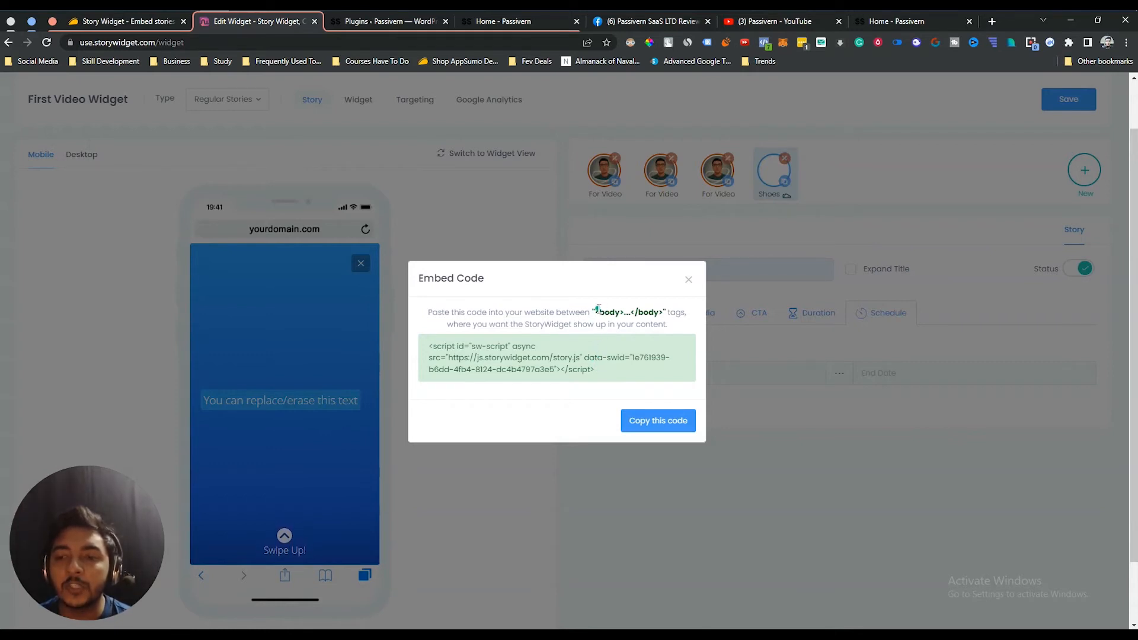
drag(598, 309, 662, 312)
triple_click(564, 357)
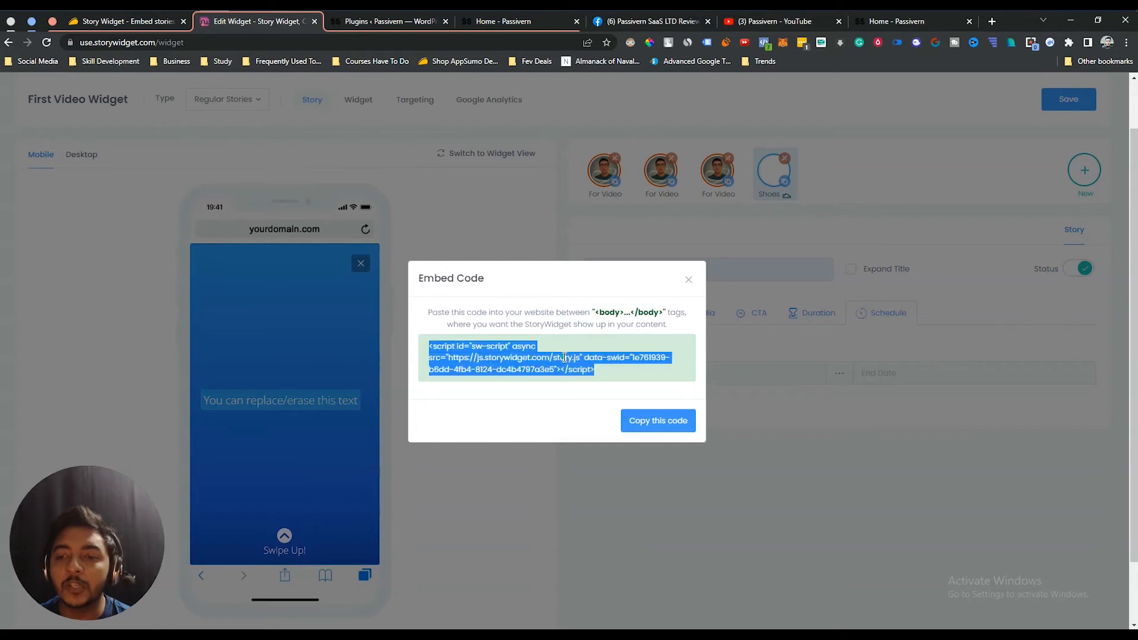
right_click(572, 362)
click(590, 367)
click(530, 358)
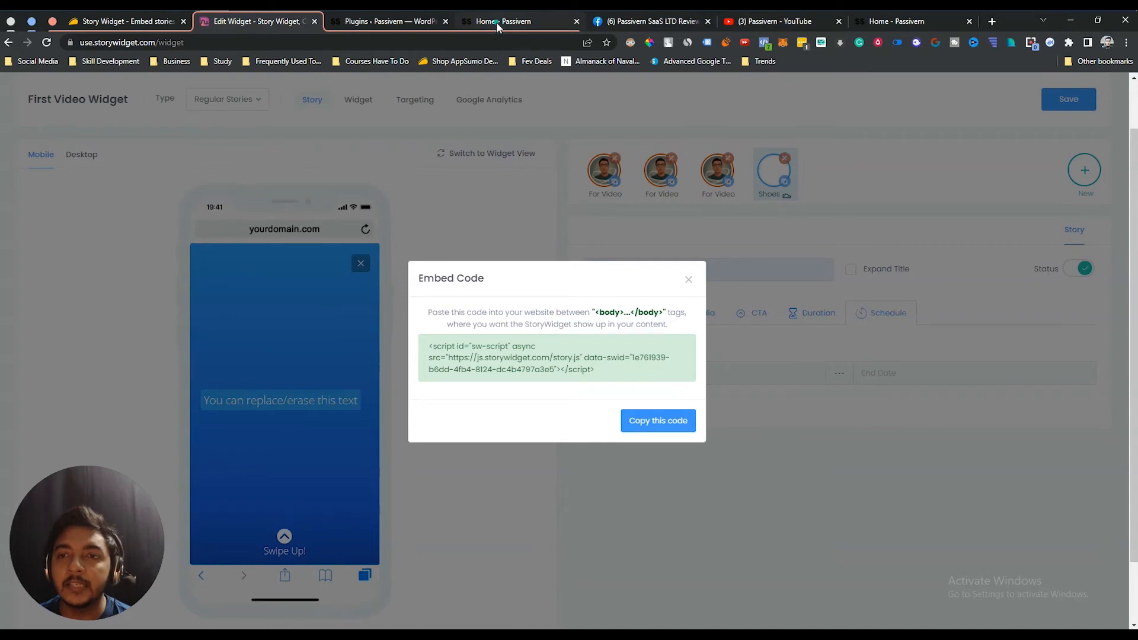
click(689, 280)
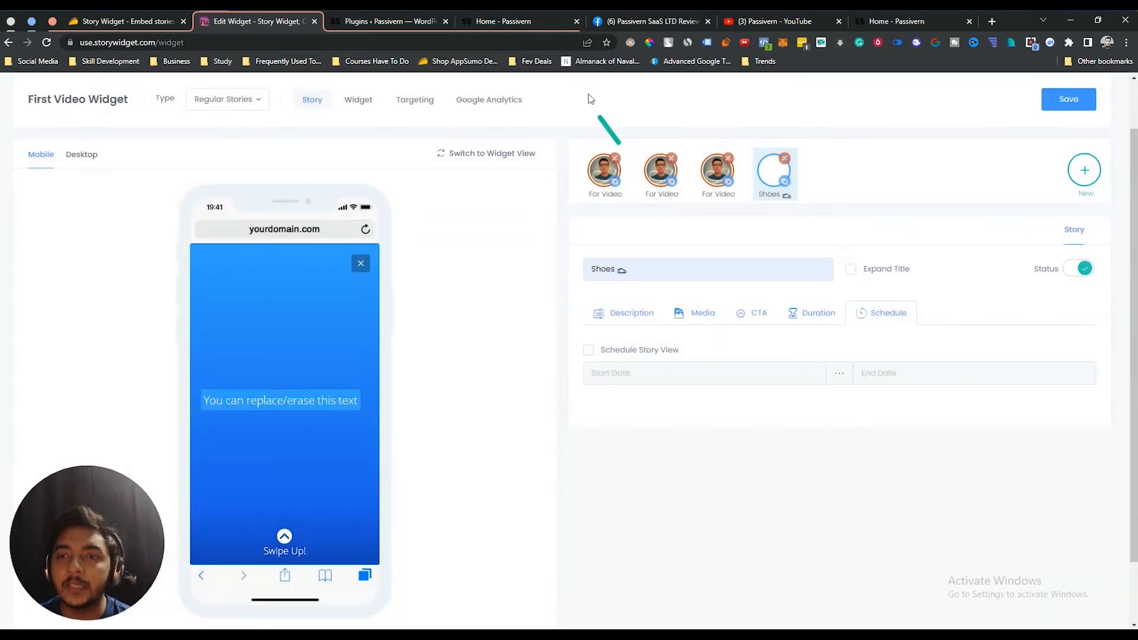
Look at the Passivern home page and WordPress Plugins page, and return to Story Widget to open the My Widgets list
click(521, 22)
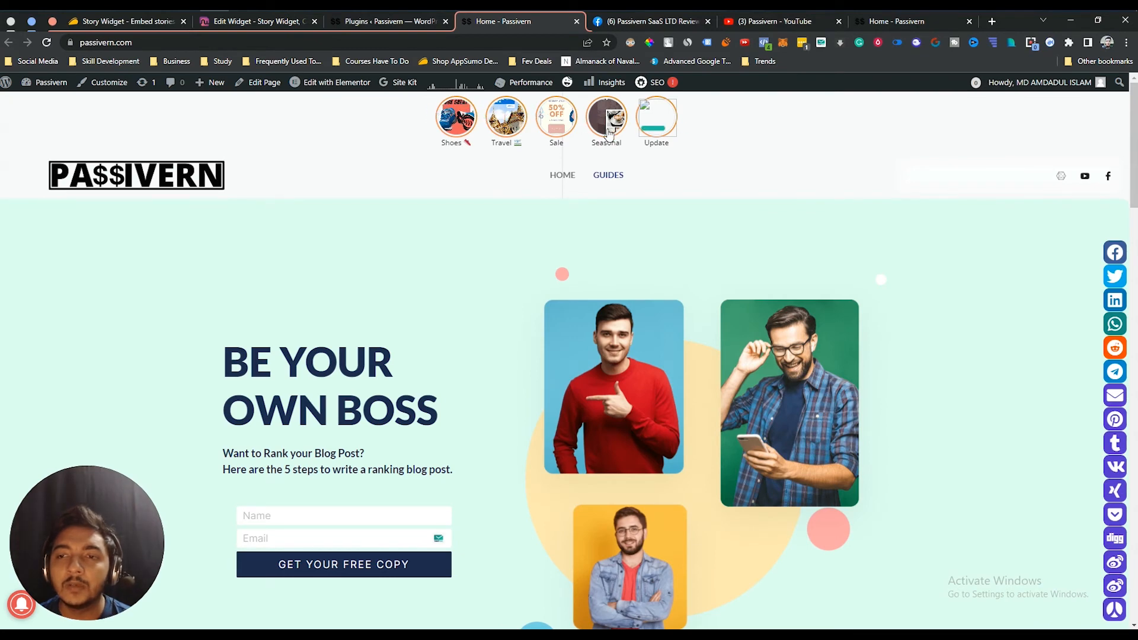
click(393, 22)
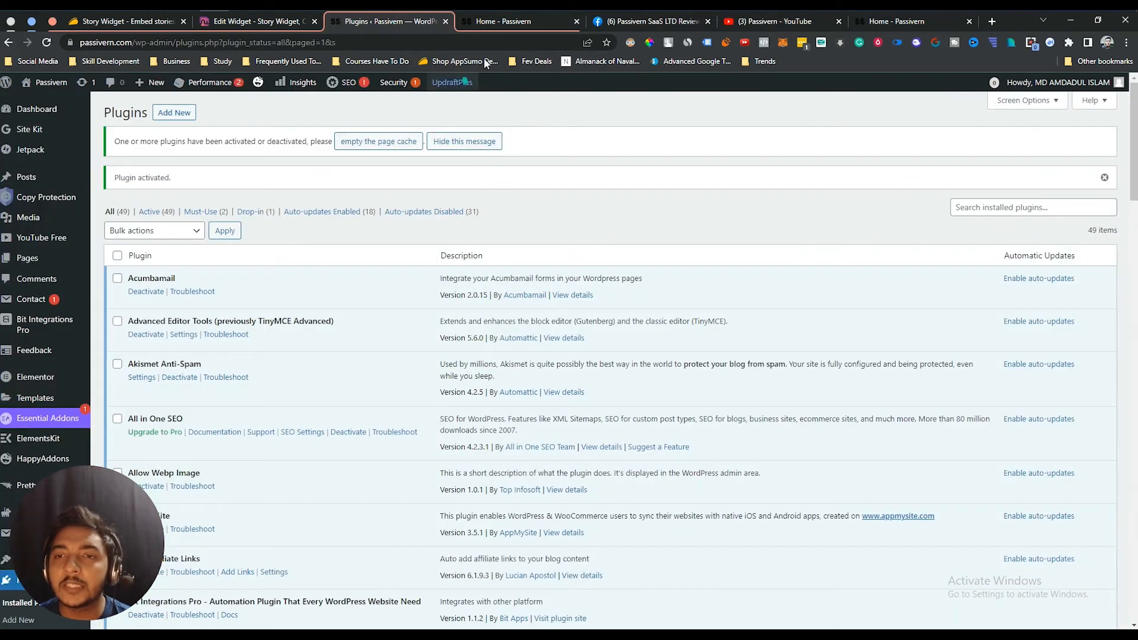
click(511, 21)
click(272, 22)
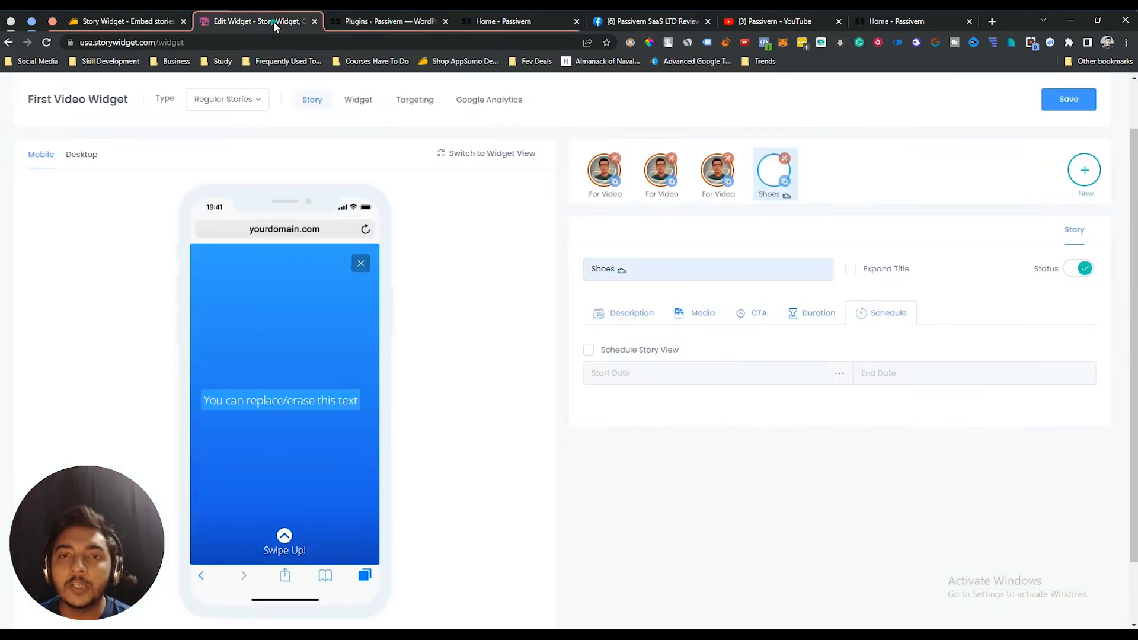
scroll(62, 108, up, 1)
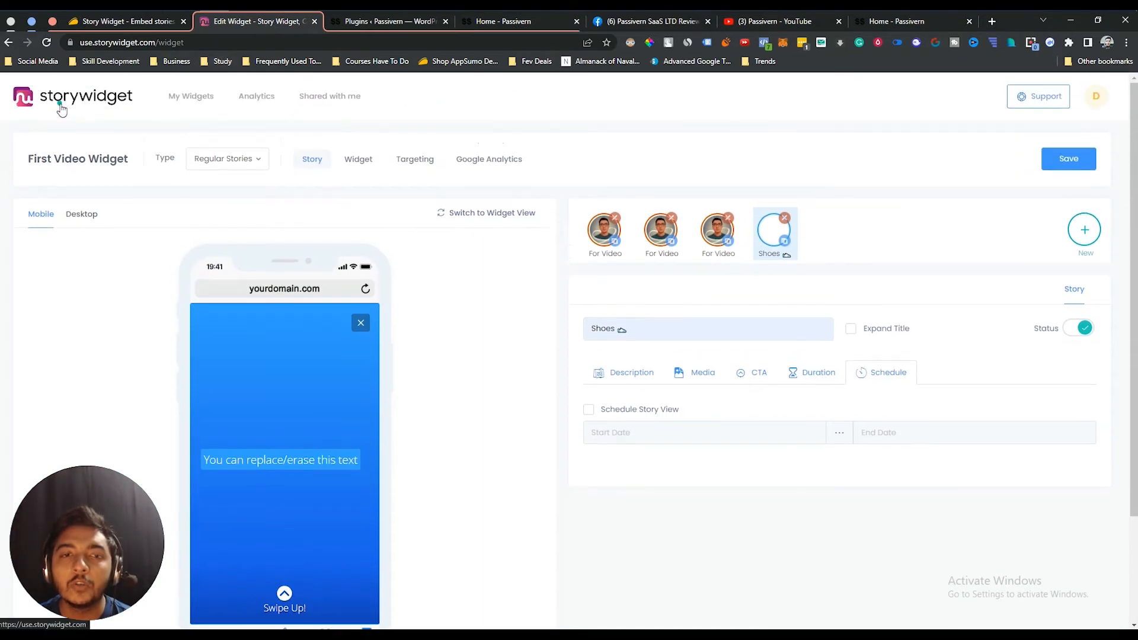
click(183, 96)
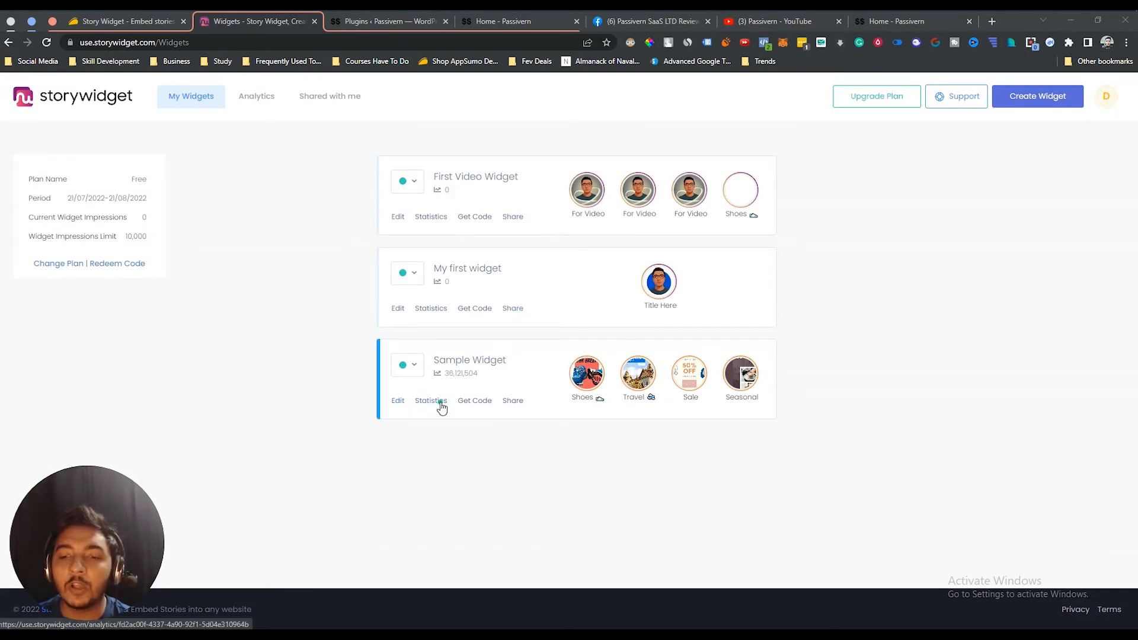
Copy the Sample Widget's embed code script and check the First Video Widget's embed code
click(473, 403)
triple_click(519, 368)
right_click(521, 372)
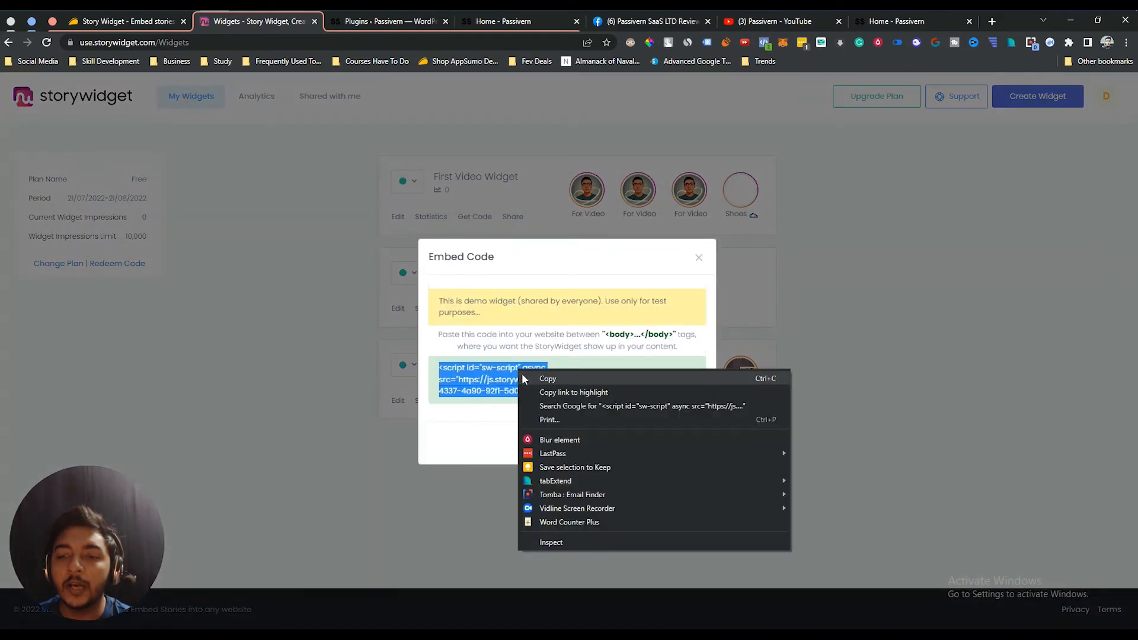
click(536, 378)
click(416, 393)
click(519, 400)
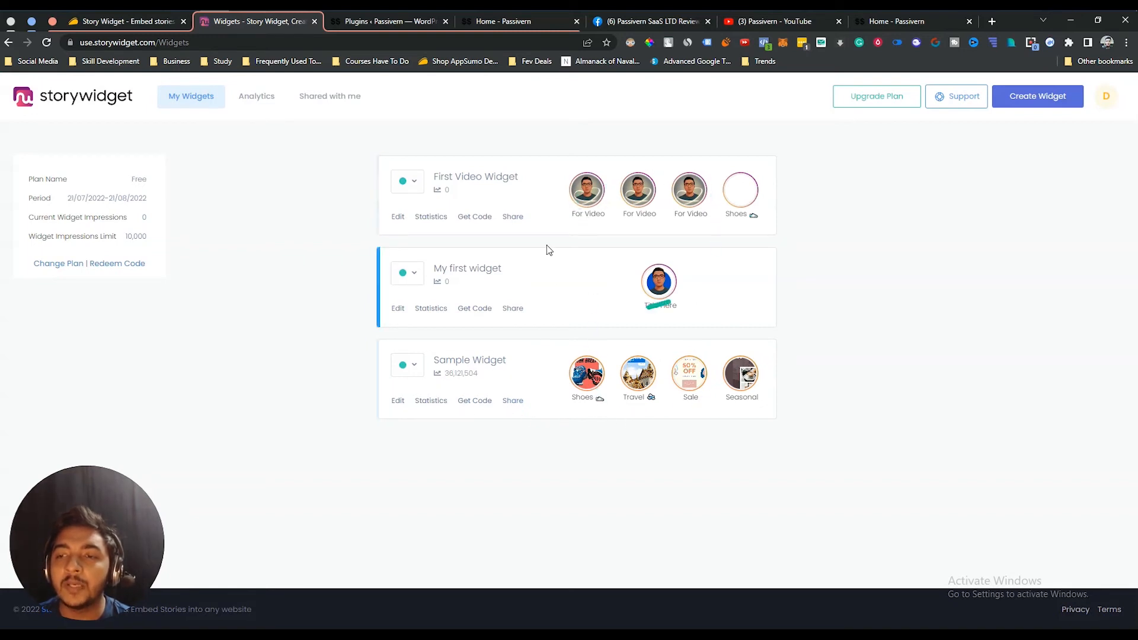
click(471, 218)
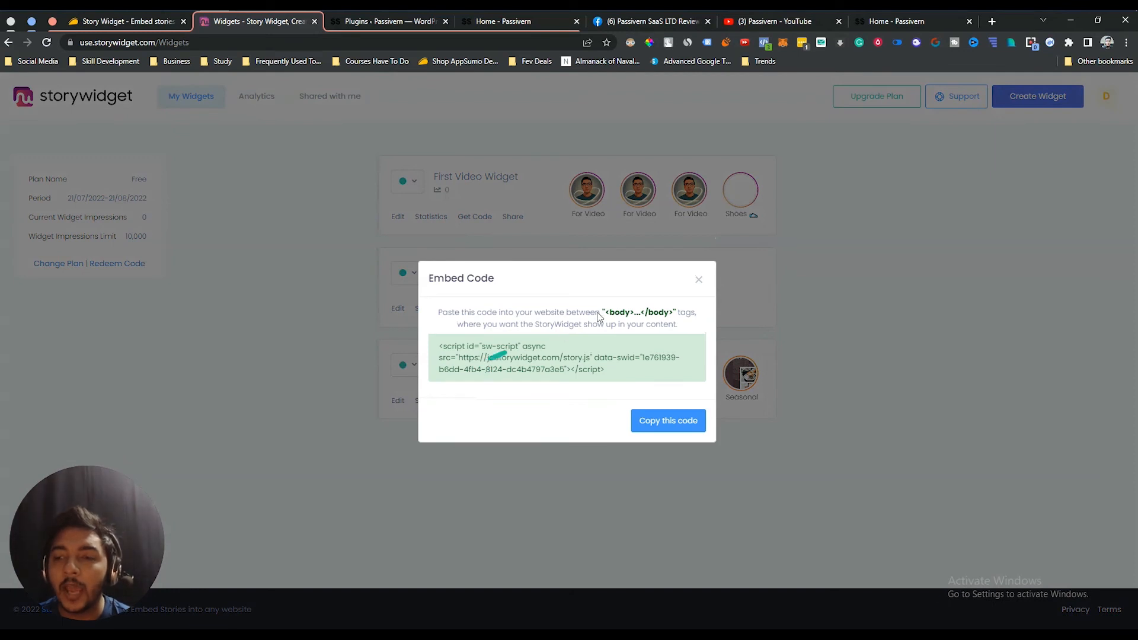
click(698, 279)
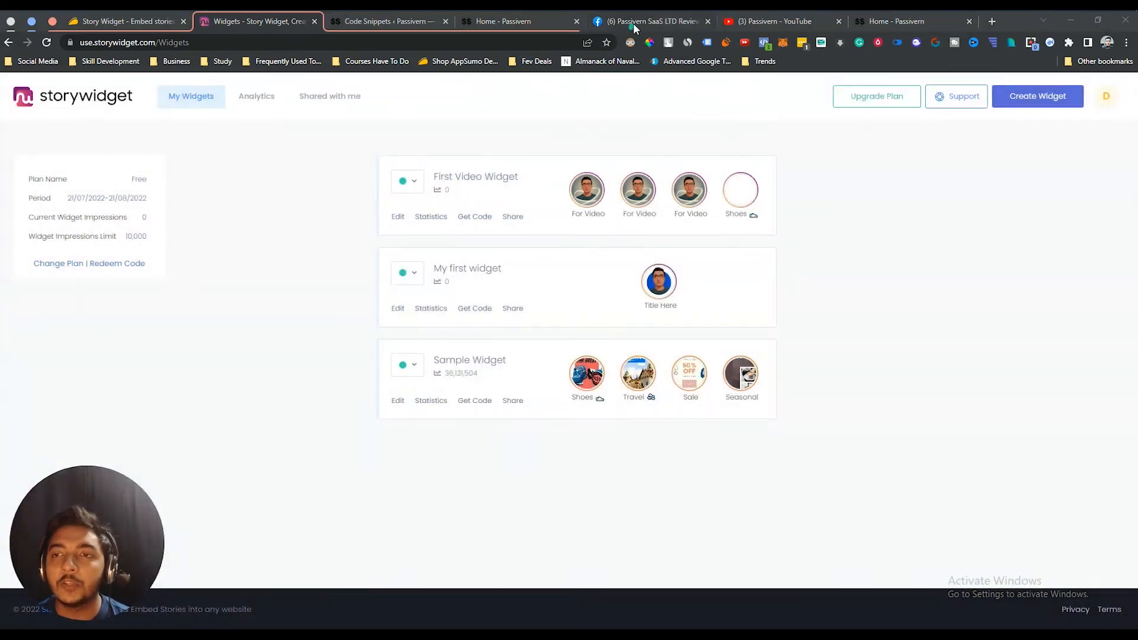
click(525, 21)
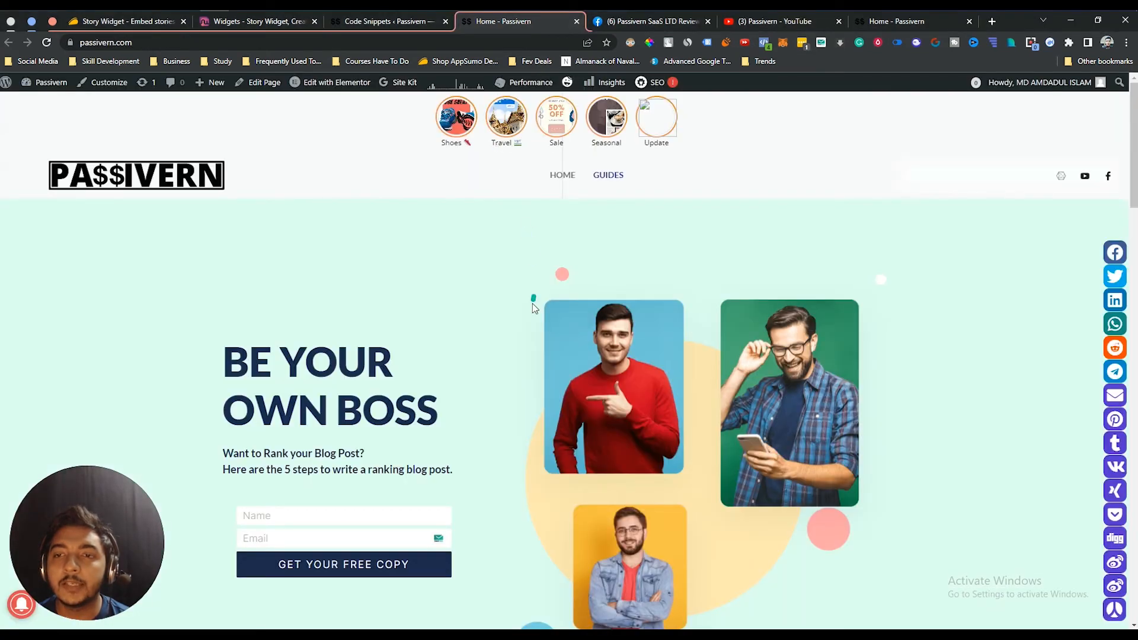
click(184, 43)
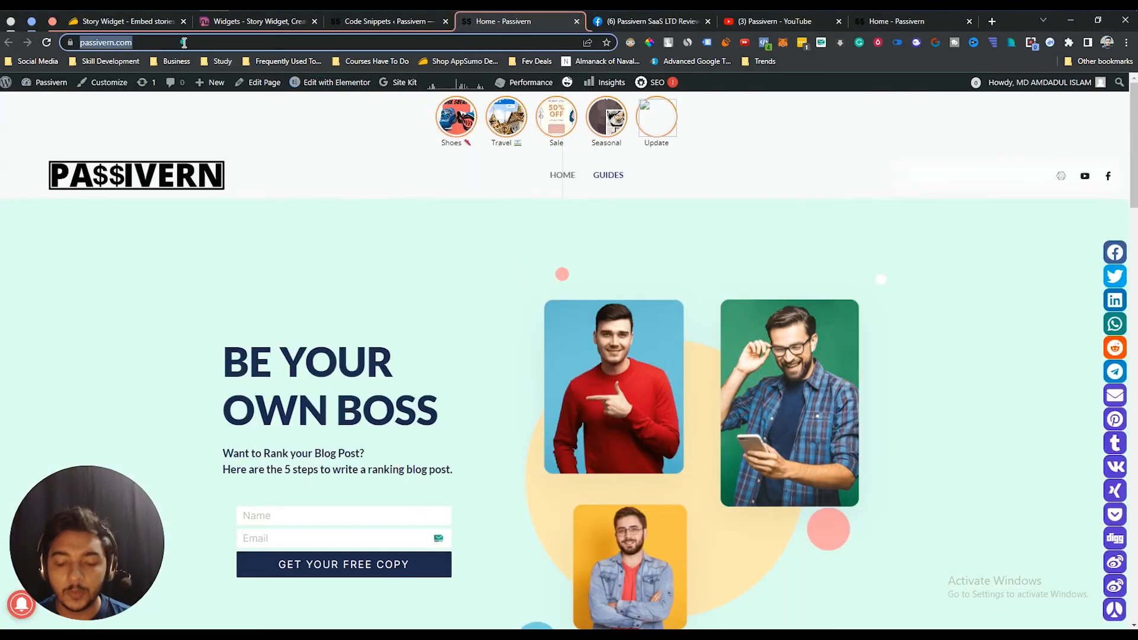
click(264, 275)
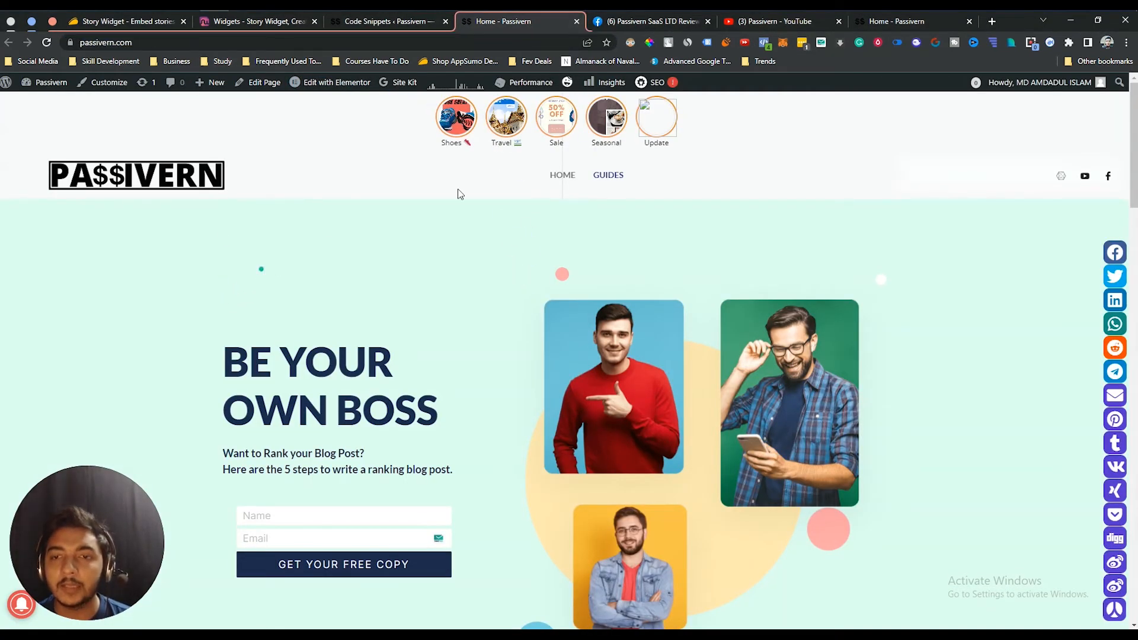
click(1124, 46)
click(1081, 85)
key(ctrl+v)
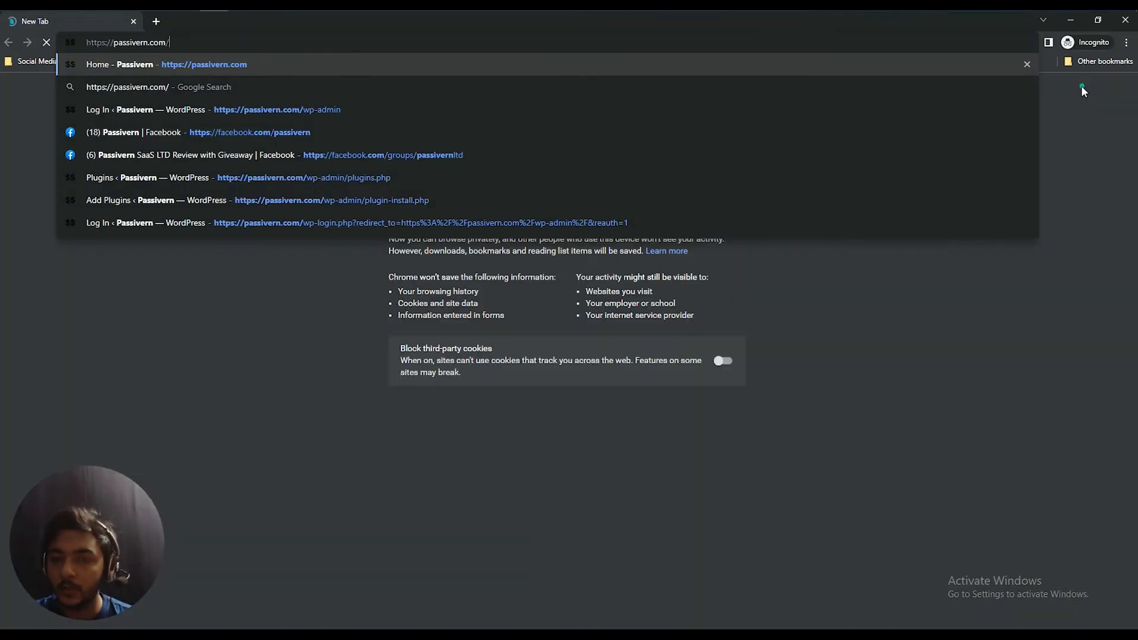
key(Return)
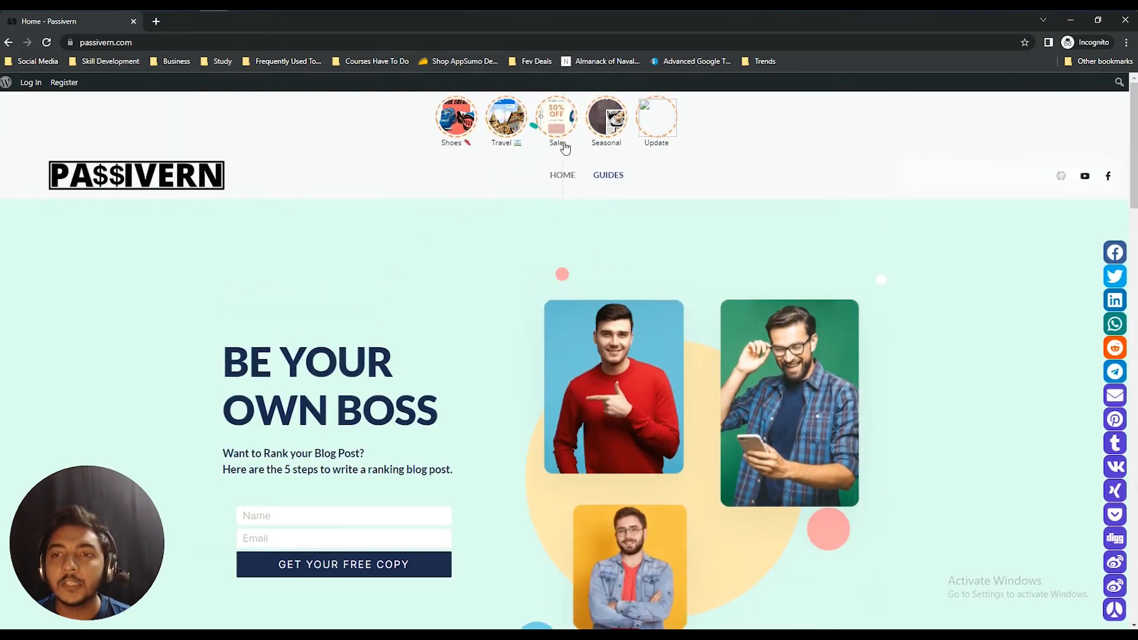
Play the Shoes and Travel stories on the live page, follow the Travel story's Learn More link, and close the incognito window
click(457, 117)
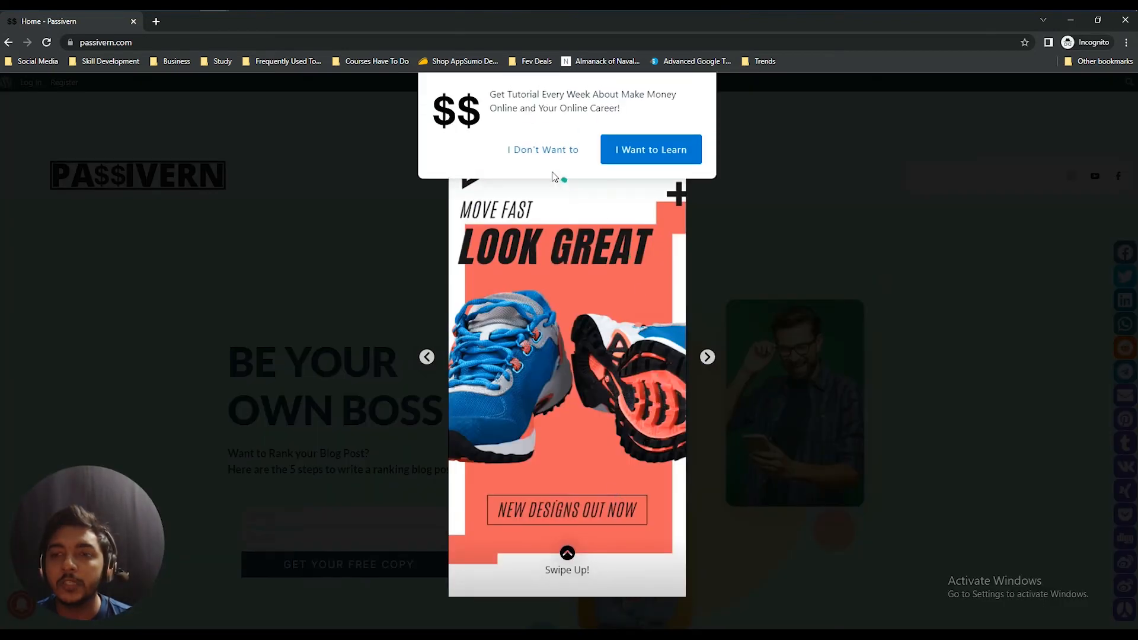
click(632, 152)
click(707, 357)
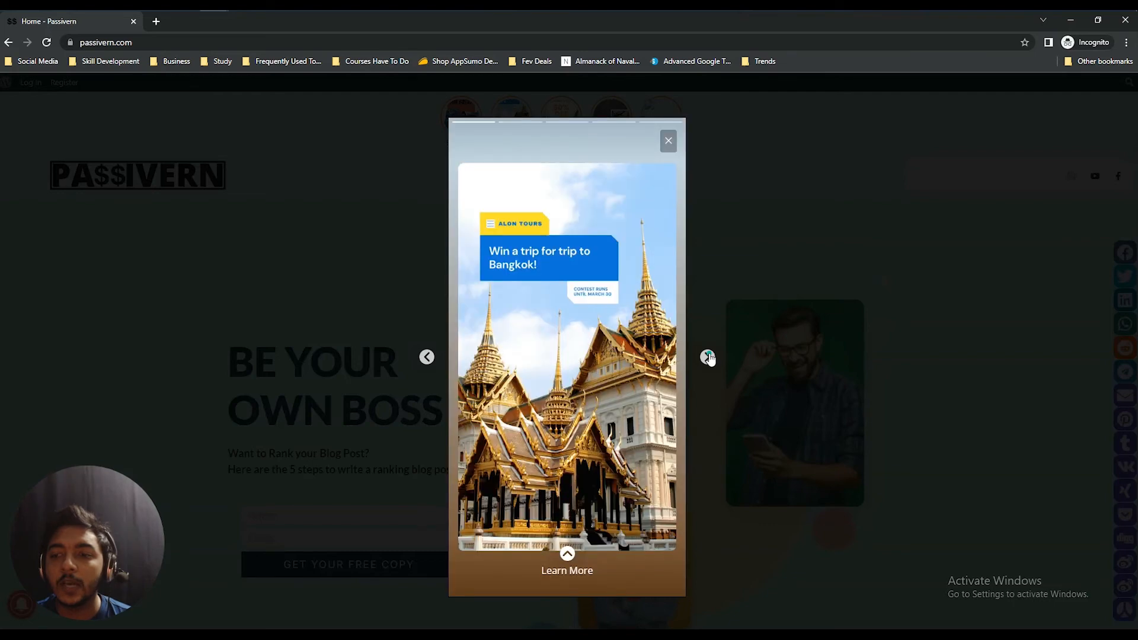
click(568, 560)
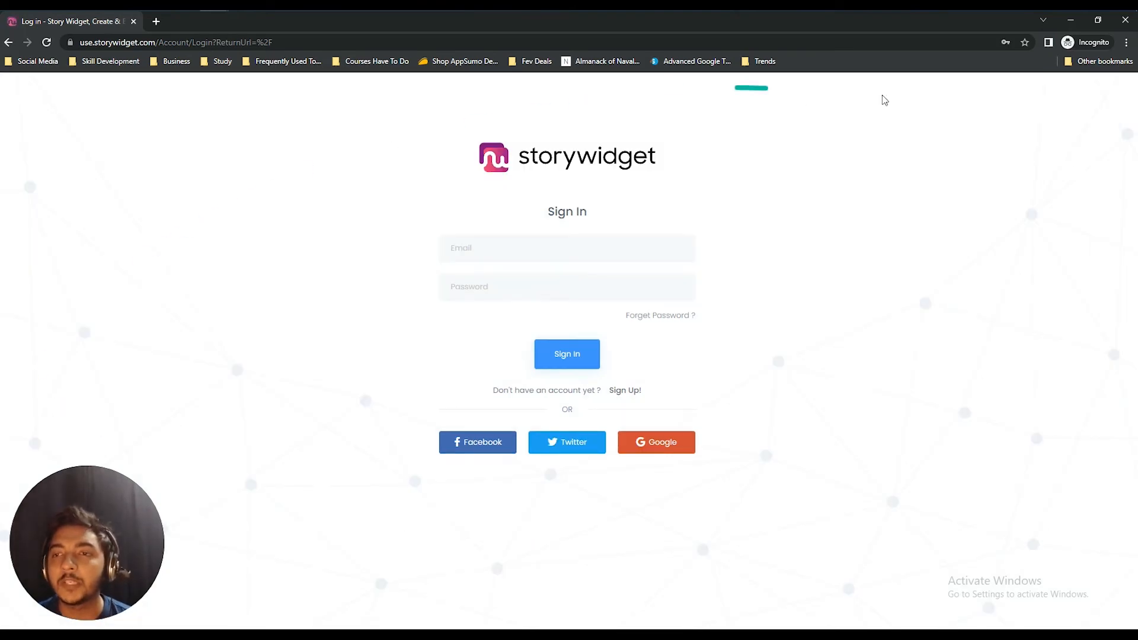
click(1125, 21)
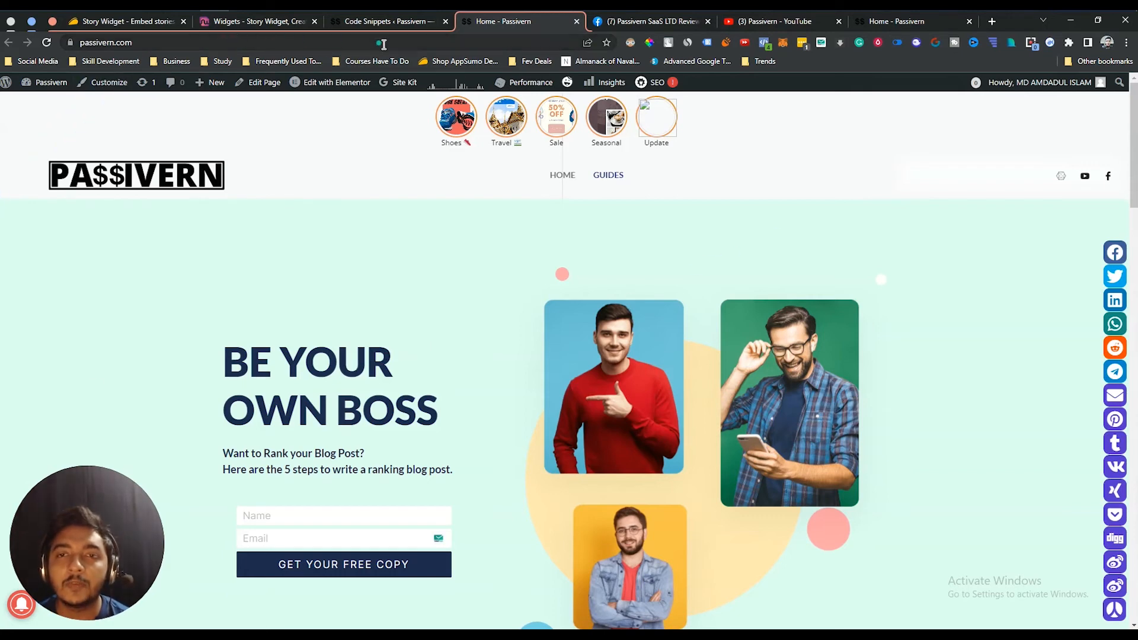
Return to Story Widget, open the Sample Widget's statistics, and examine its story views, clicks by date and device breakdown
click(208, 21)
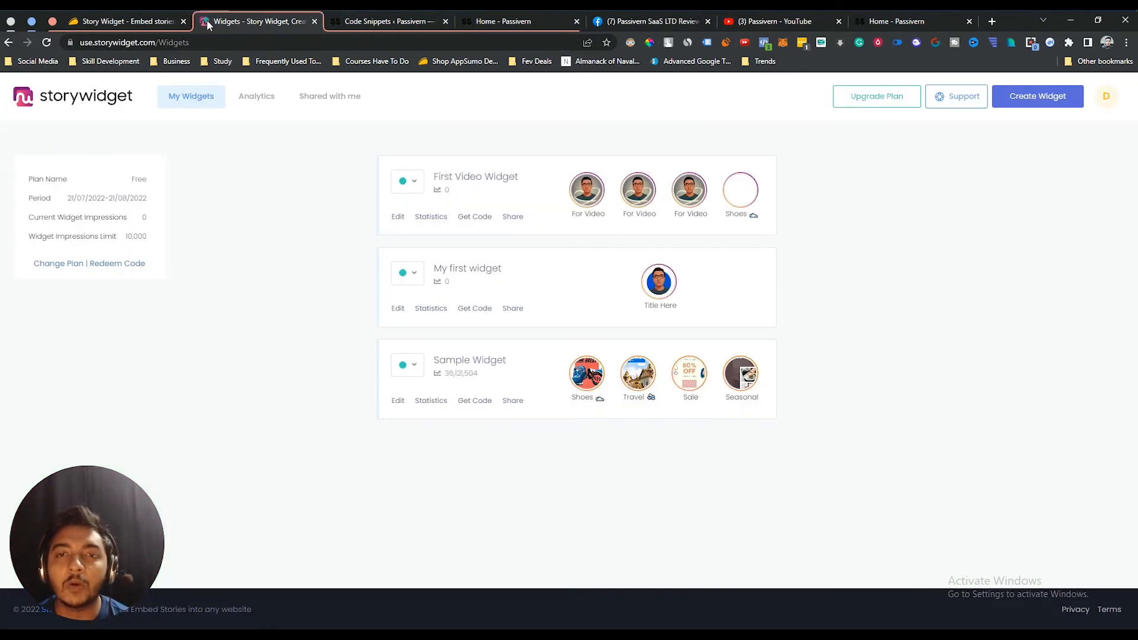
click(429, 403)
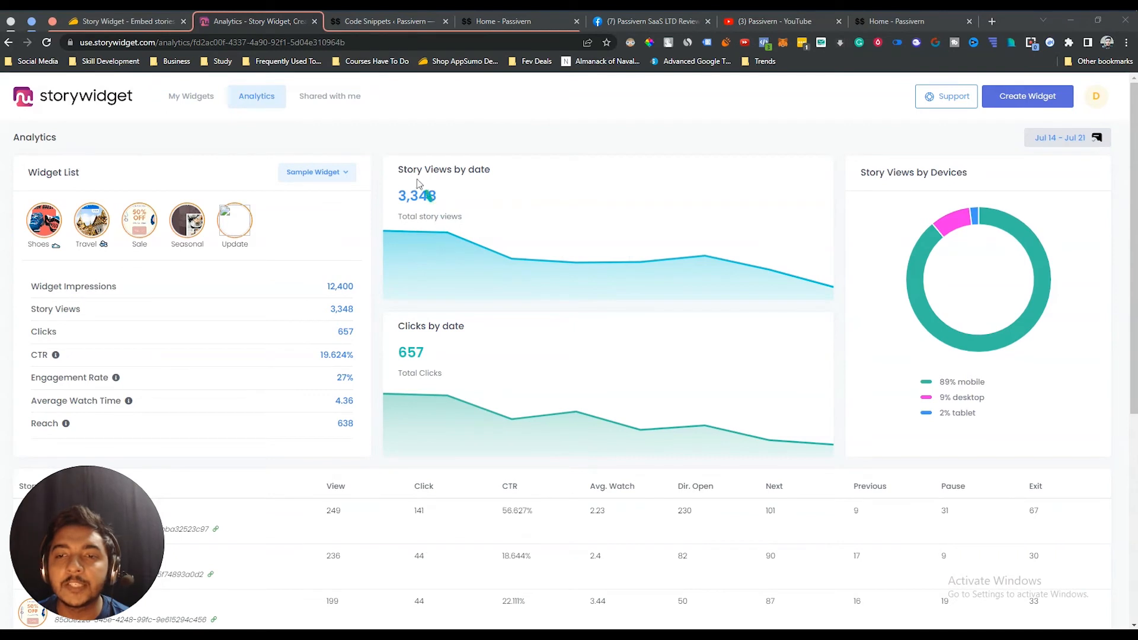
drag(400, 171, 449, 219)
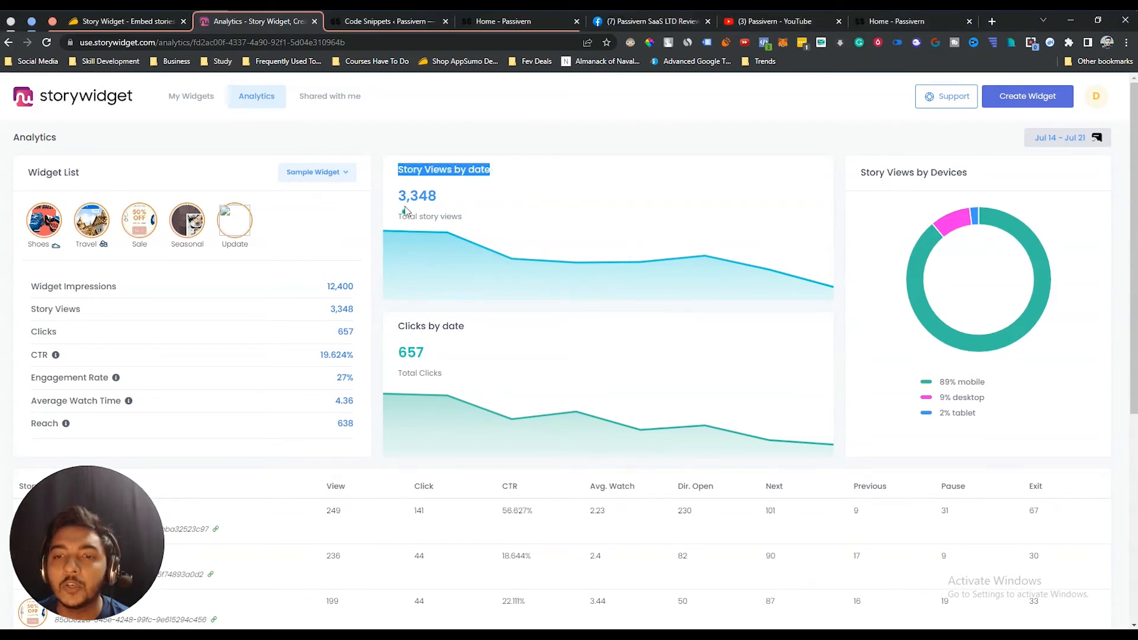
drag(399, 197, 444, 204)
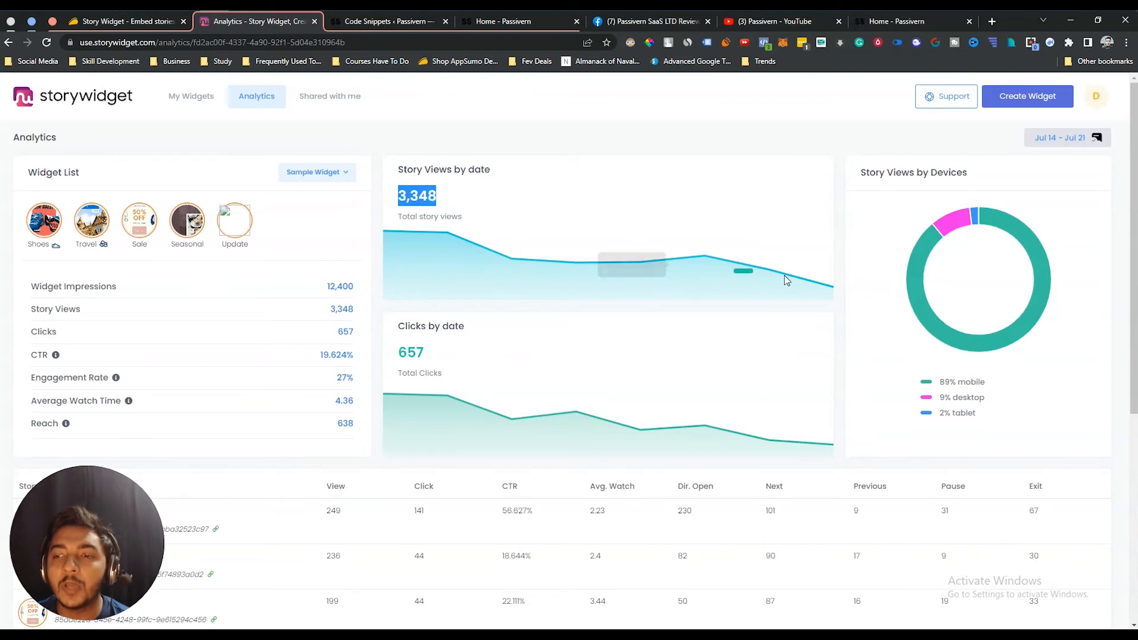
click(441, 327)
triple_click(442, 327)
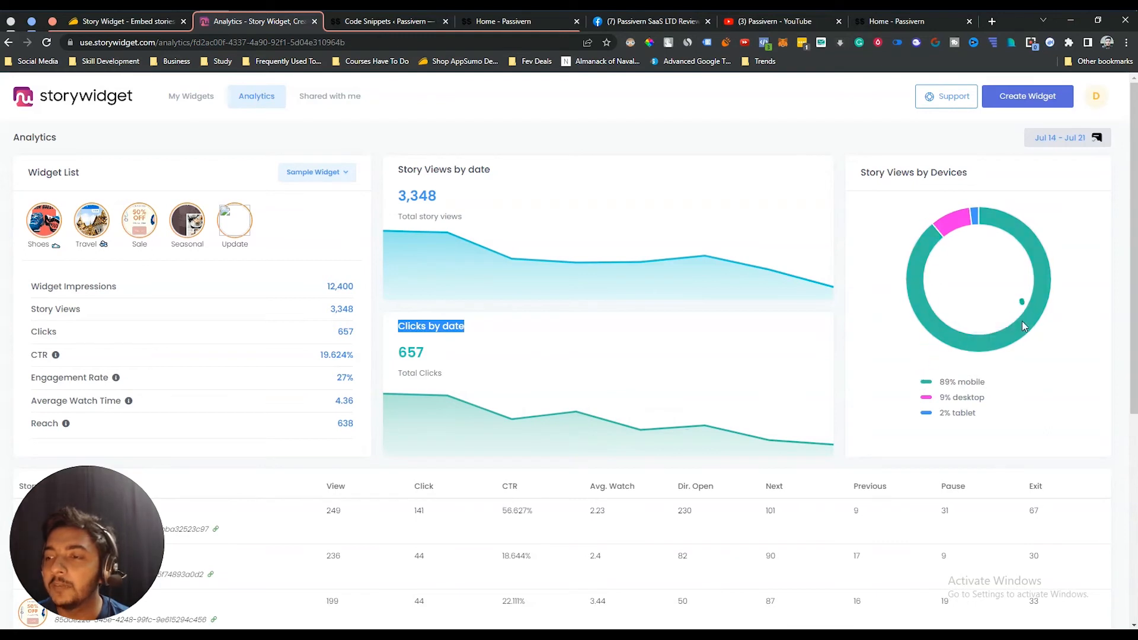
click(949, 384)
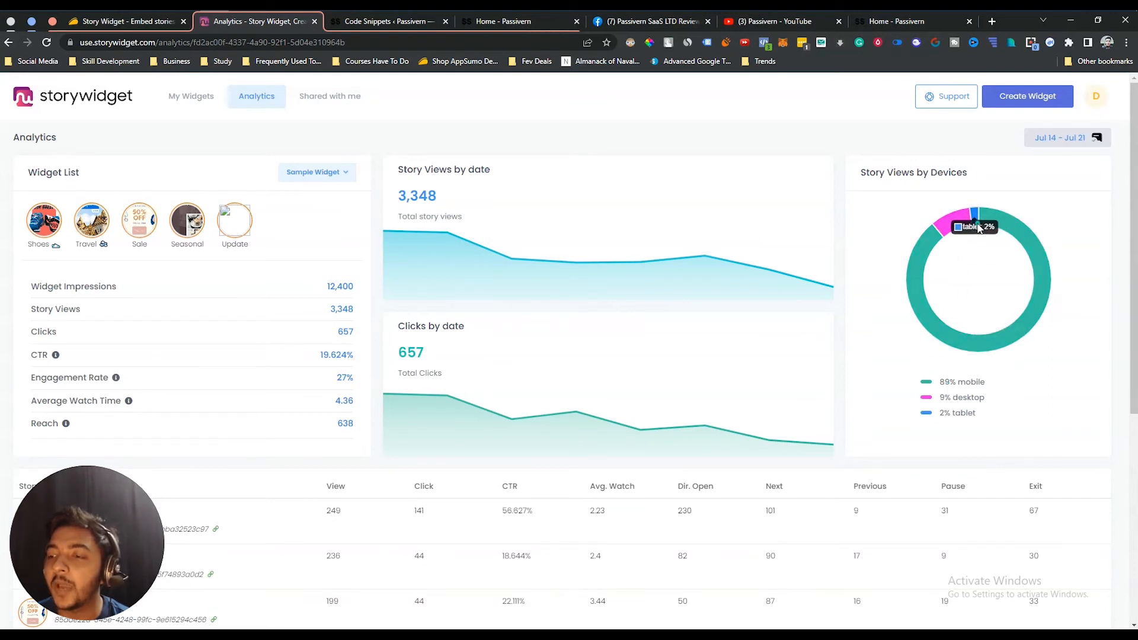
Examine the Sample Widget's impressions, story views, clicks, CTR, engagement rate and average watch time in the analytics summary
drag(119, 599, 943, 315)
drag(46, 286, 223, 426)
click(223, 426)
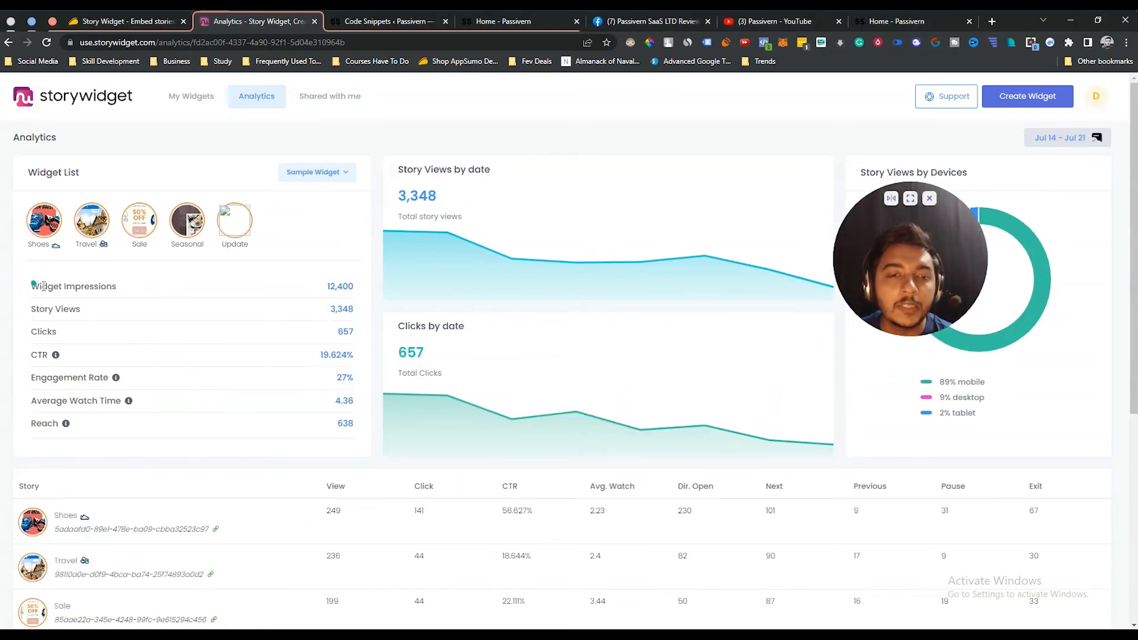
drag(42, 287, 119, 288)
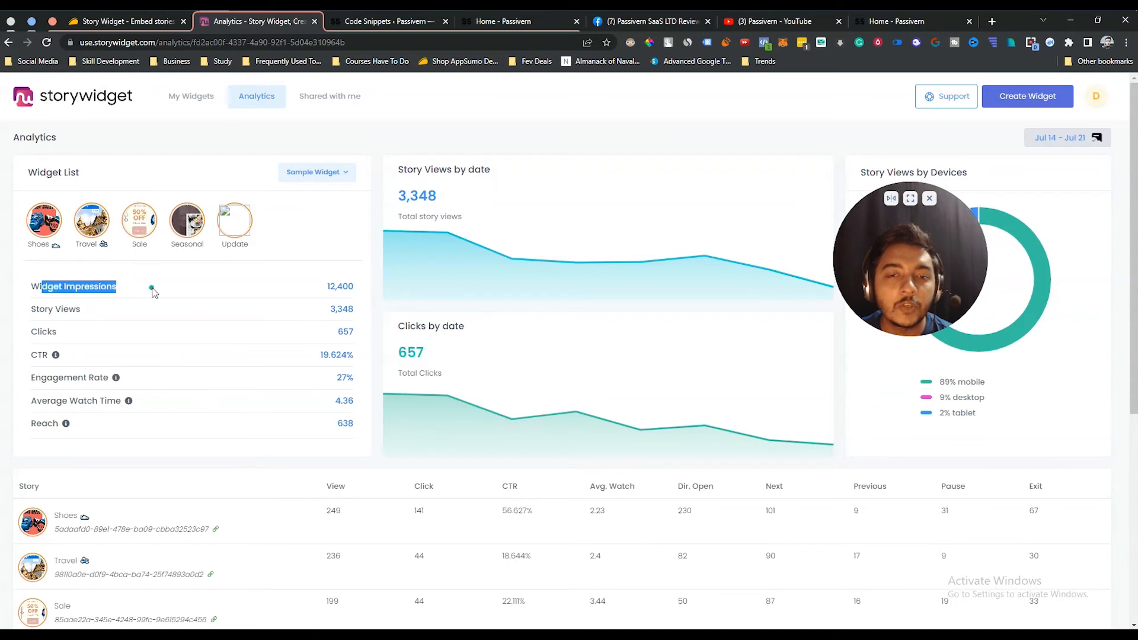
double_click(41, 309)
double_click(43, 331)
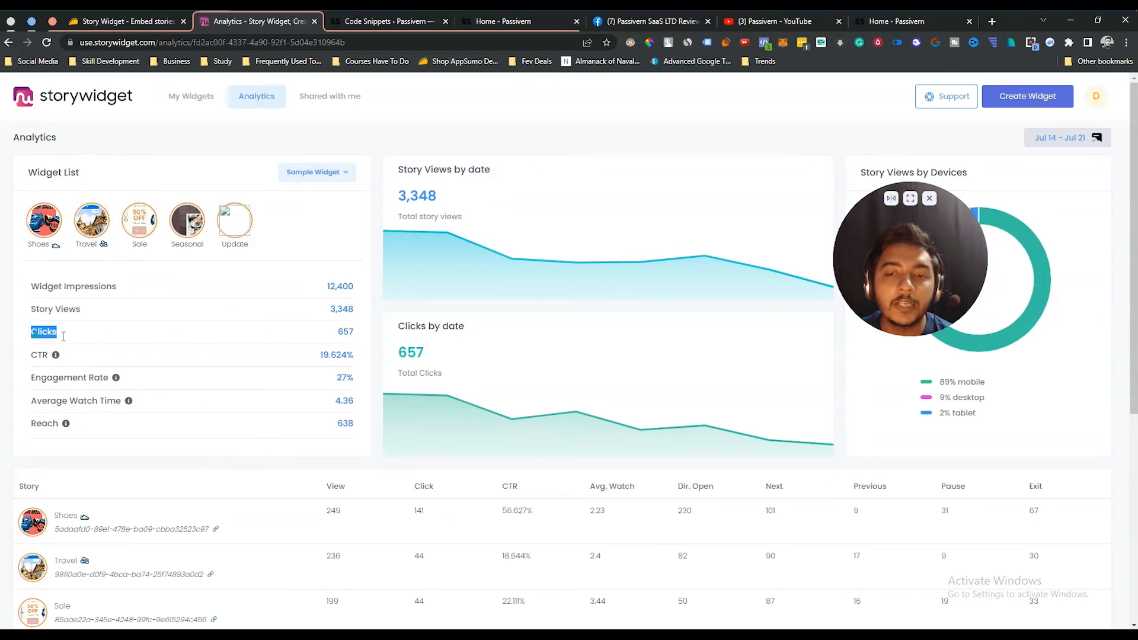
double_click(39, 354)
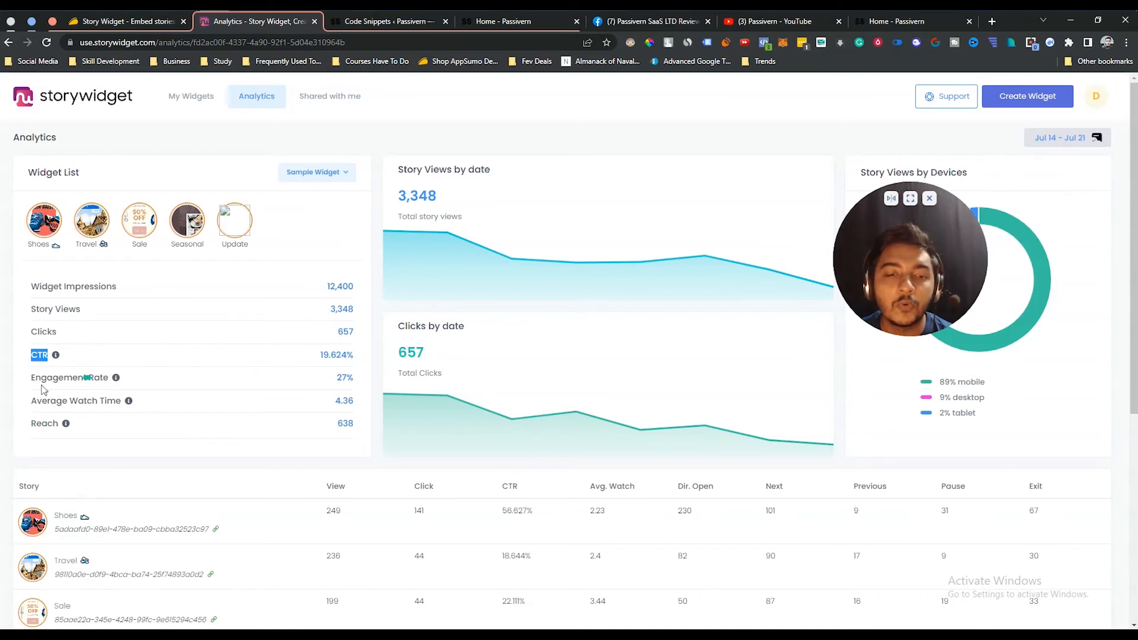
triple_click(49, 383)
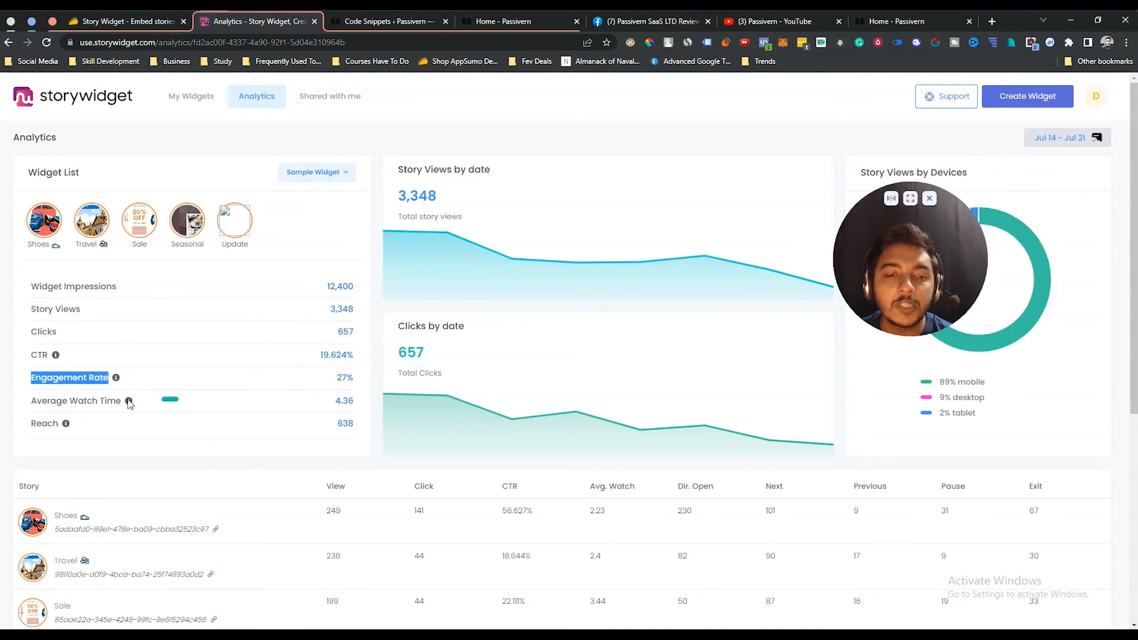
triple_click(98, 401)
triple_click(339, 403)
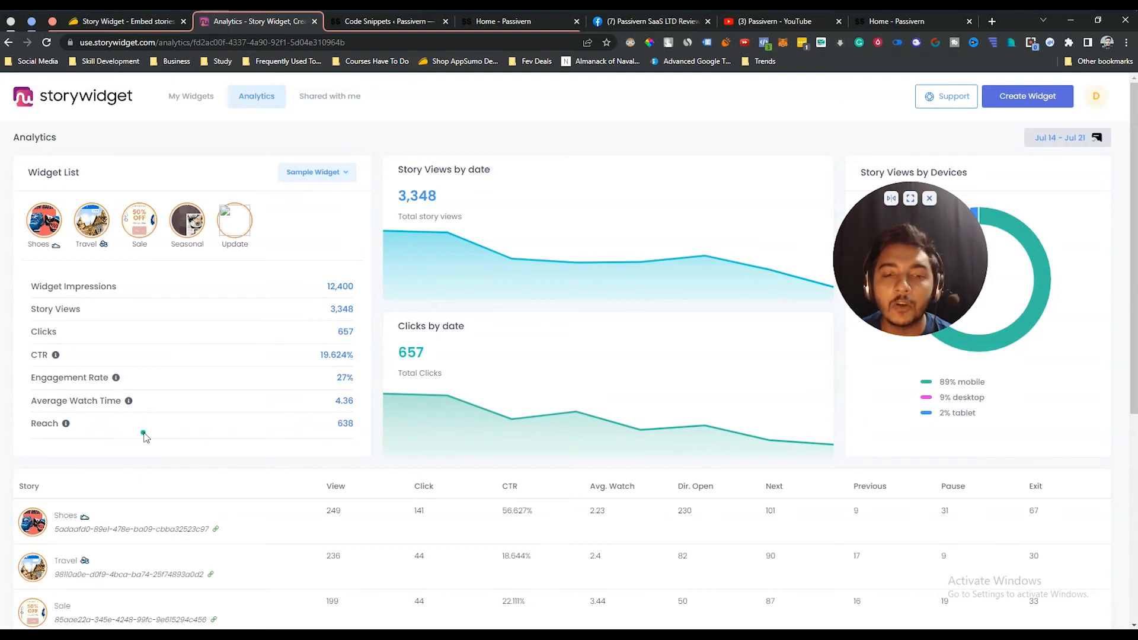
Check the Reach metric's definition, and examine the Shoes story's views, CTR, average watch, next, previous and exit figures
mouse_move(68, 425)
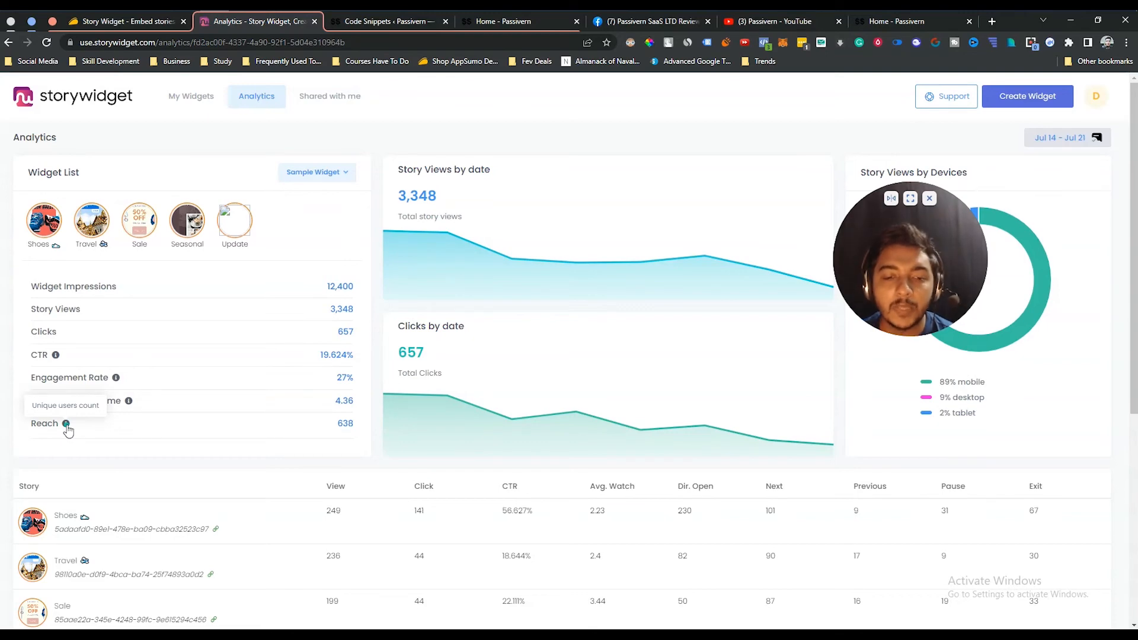
scroll(521, 175, down, 2)
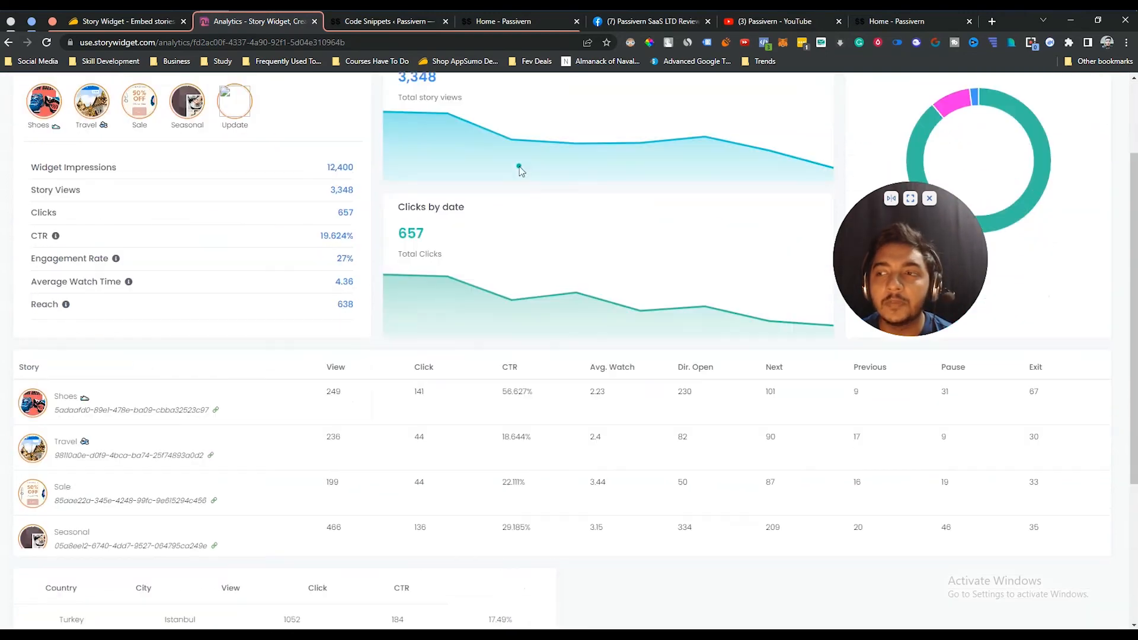
scroll(520, 206, up, 1)
scroll(521, 206, down, 2)
scroll(212, 372, down, 1)
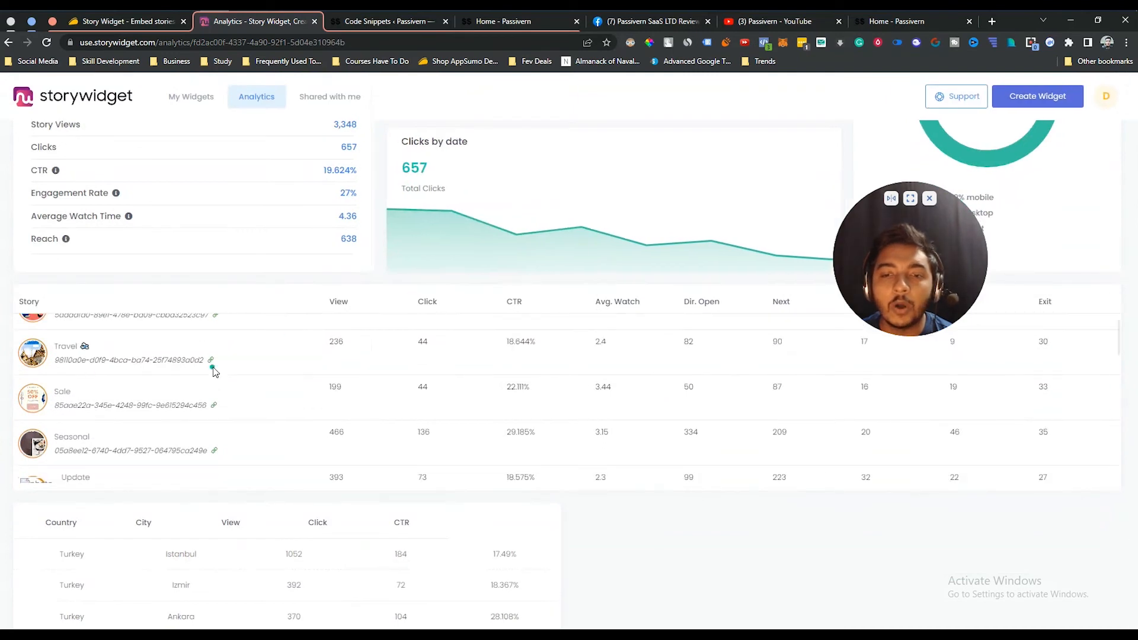
scroll(213, 371, up, 1)
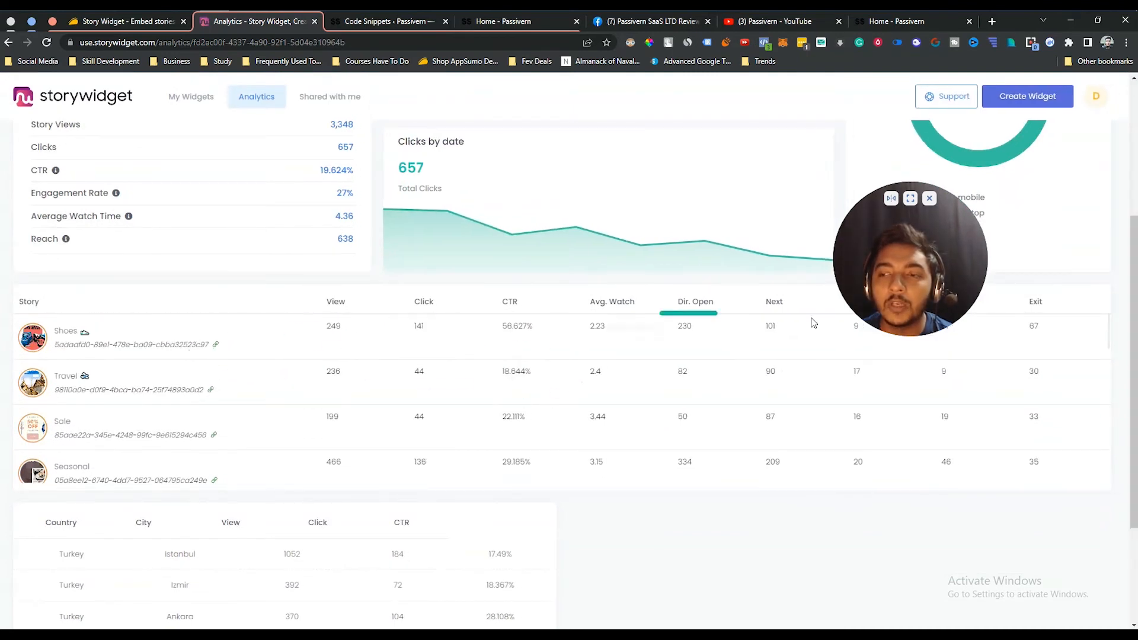
drag(920, 295, 943, 225)
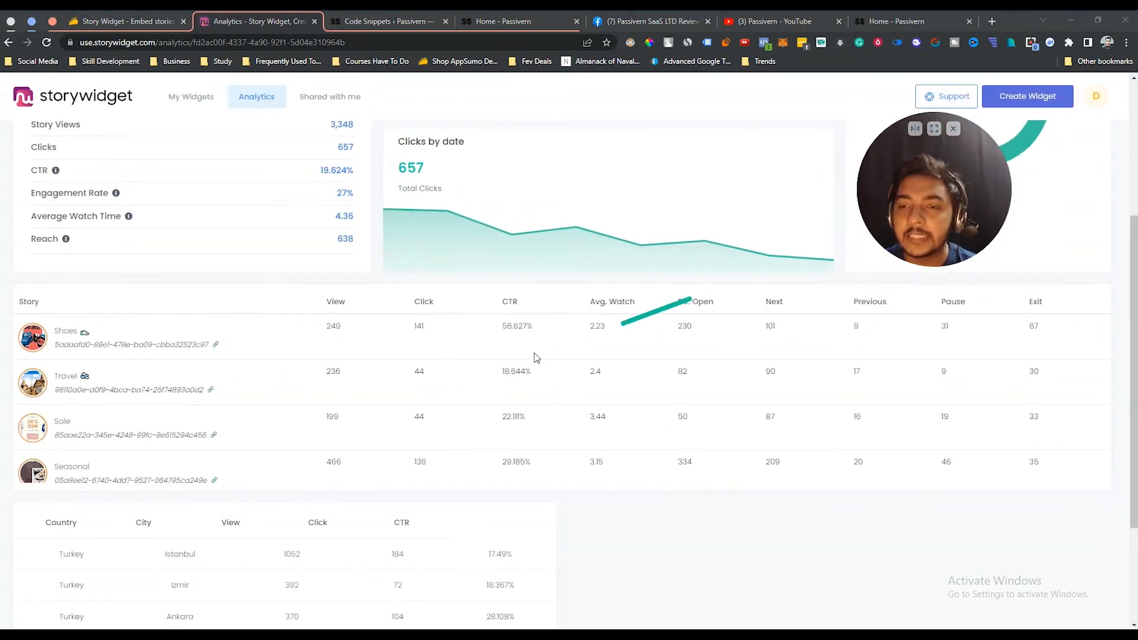
double_click(338, 327)
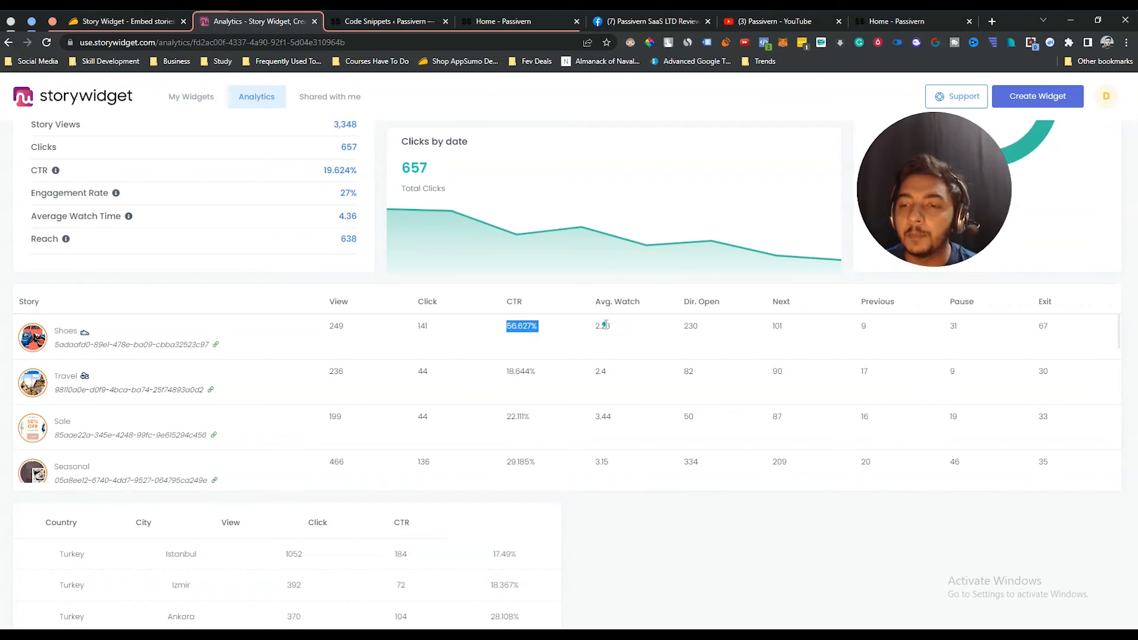
double_click(604, 325)
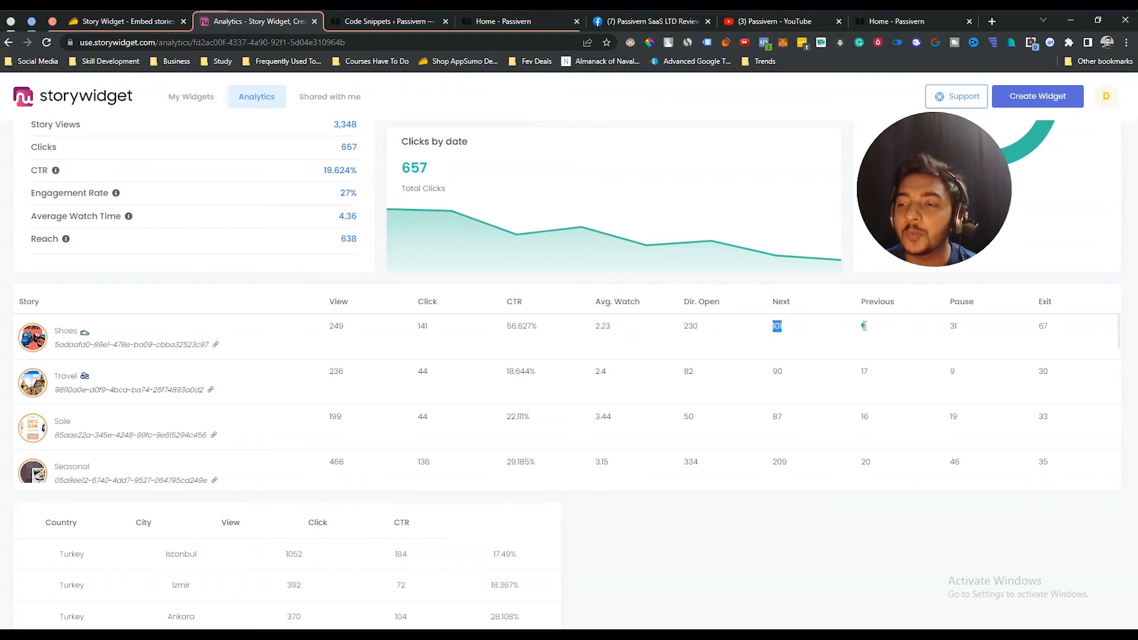
click(777, 326)
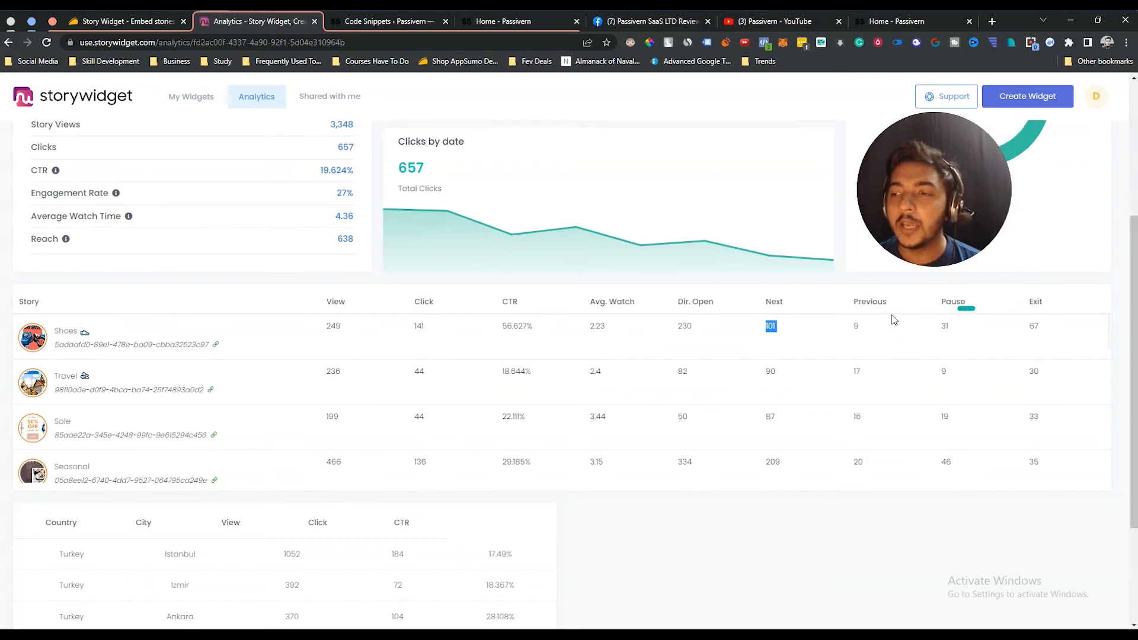
click(865, 321)
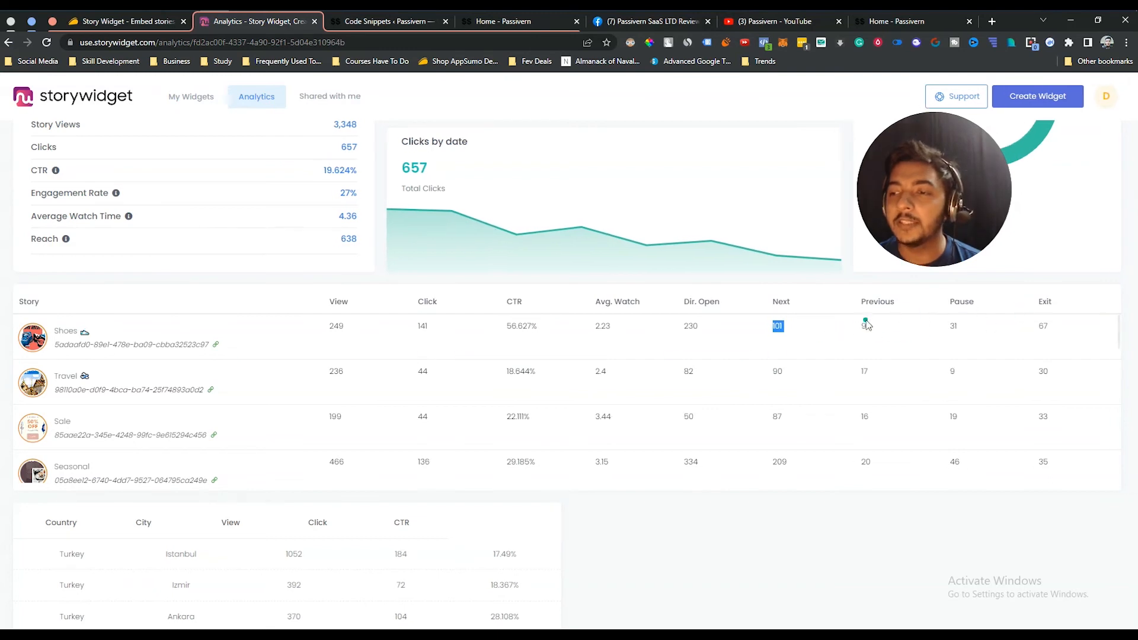
double_click(1042, 326)
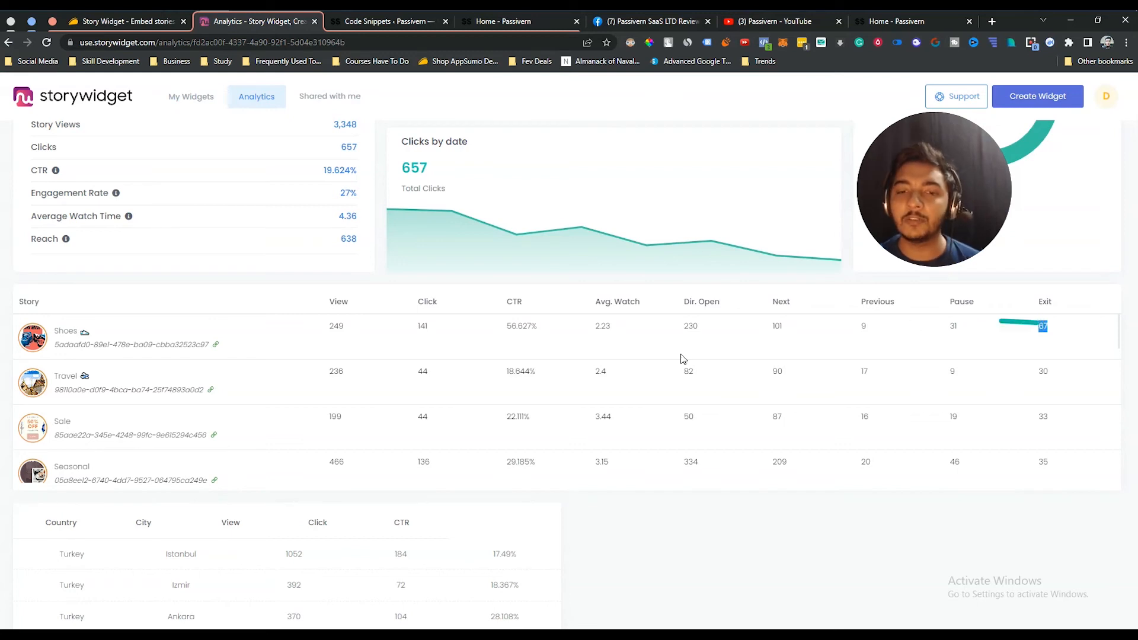
Look through the remaining rows of the per-story statistics table, including the deleted stories
scroll(249, 386, down, 1)
scroll(355, 350, down, 1)
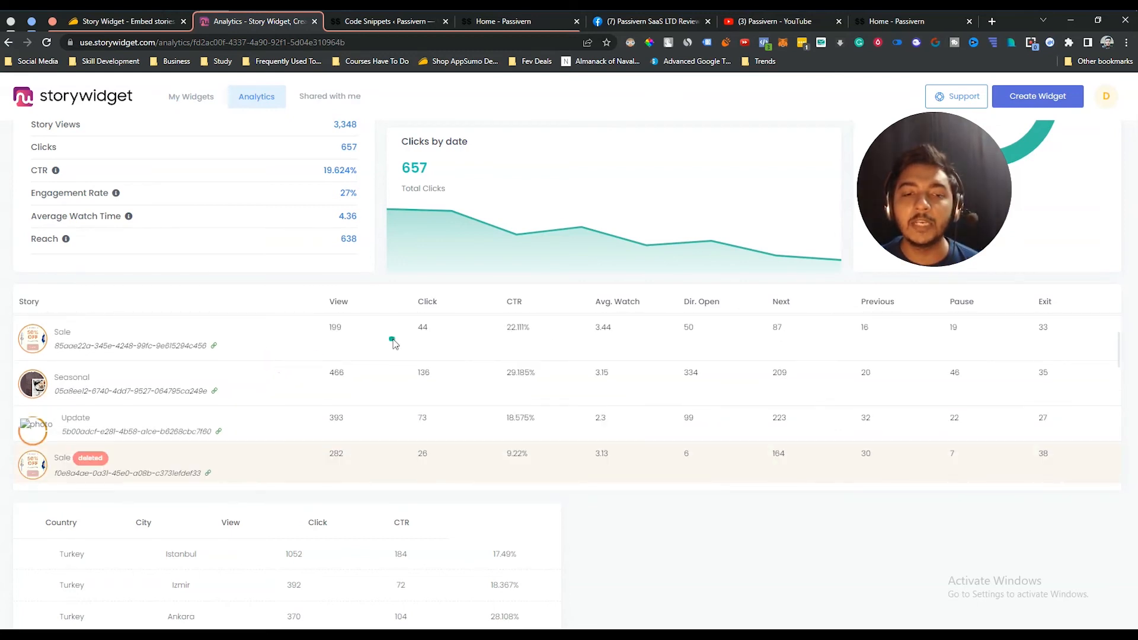
scroll(381, 339, down, 1)
scroll(363, 356, down, 1)
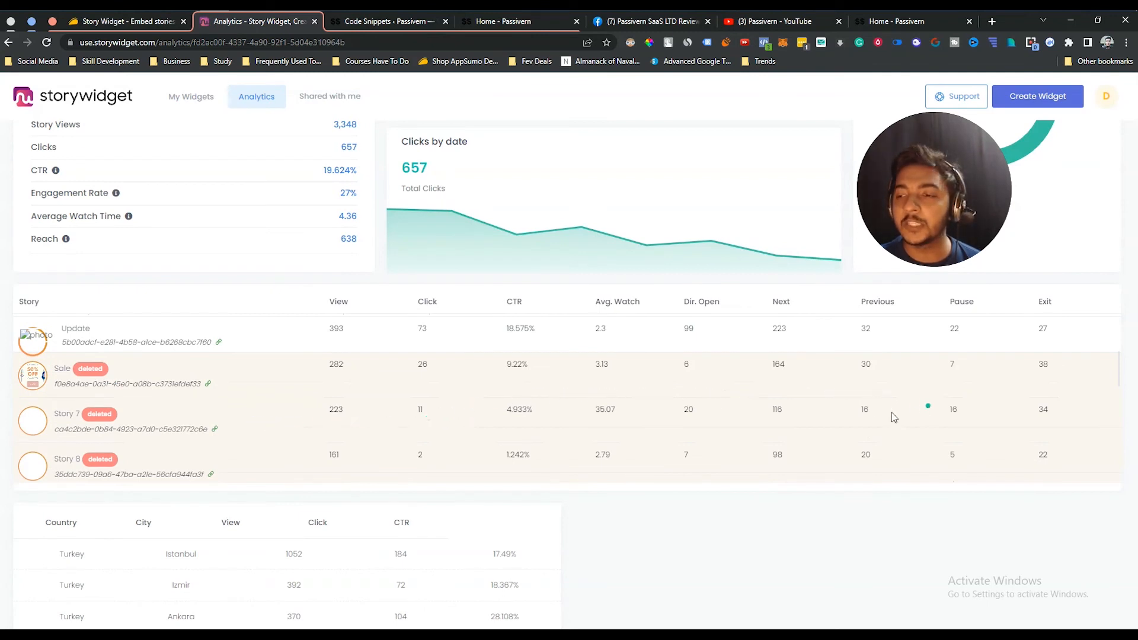
scroll(700, 410, down, 3)
scroll(287, 409, down, 2)
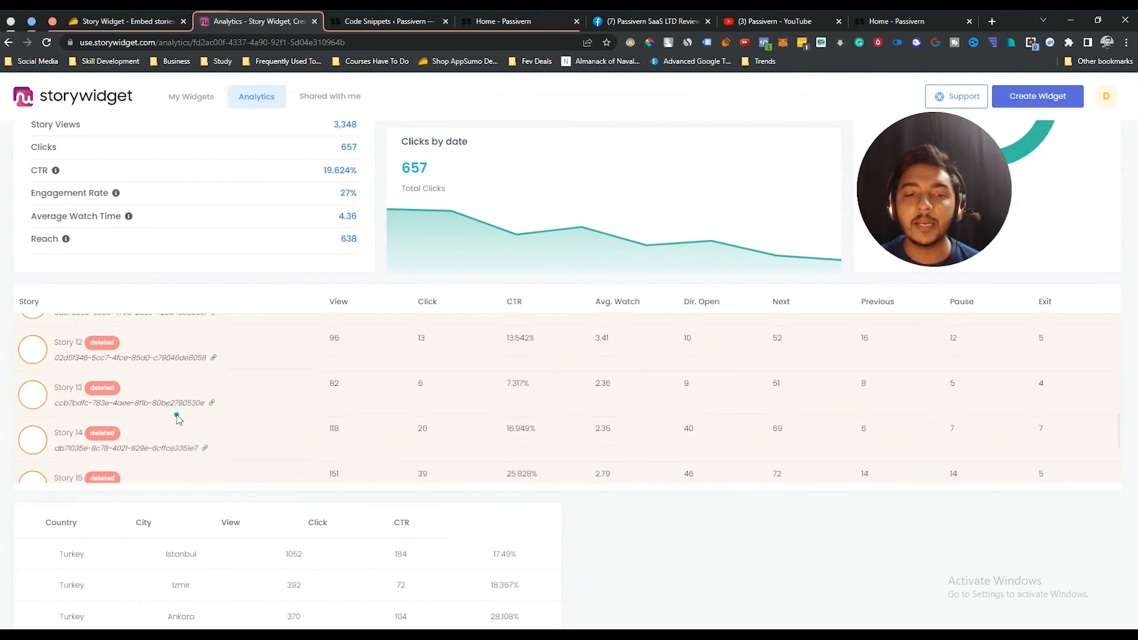
scroll(470, 401, down, 3)
scroll(744, 518, down, 3)
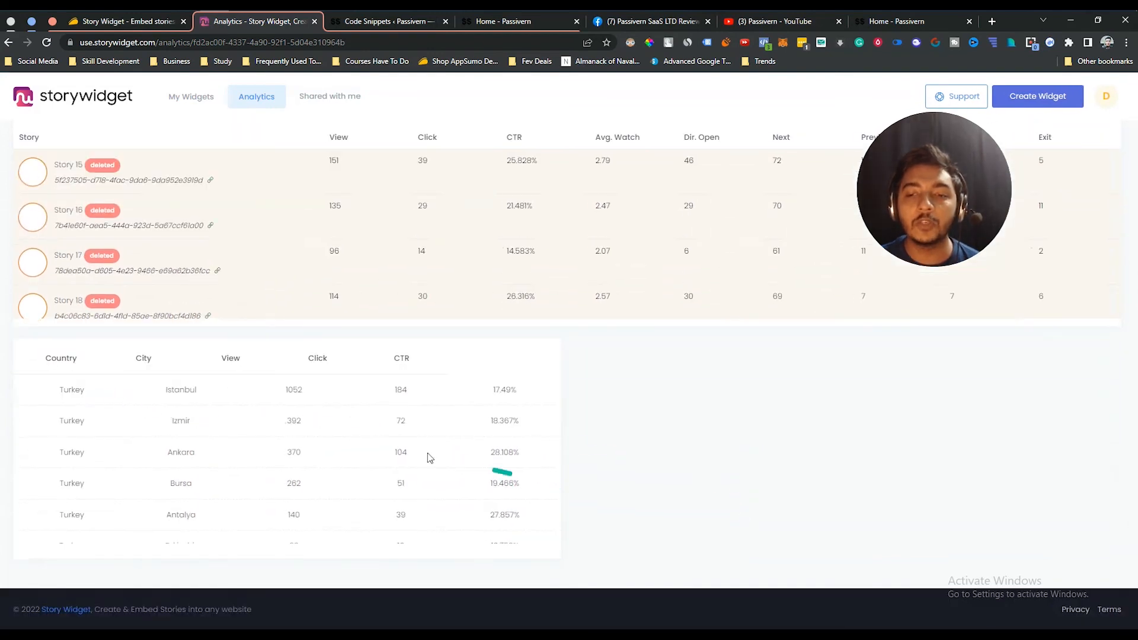
Examine the views, clicks and CTR by country and city, and return to the analytics overview
scroll(317, 466, down, 4)
scroll(334, 444, down, 4)
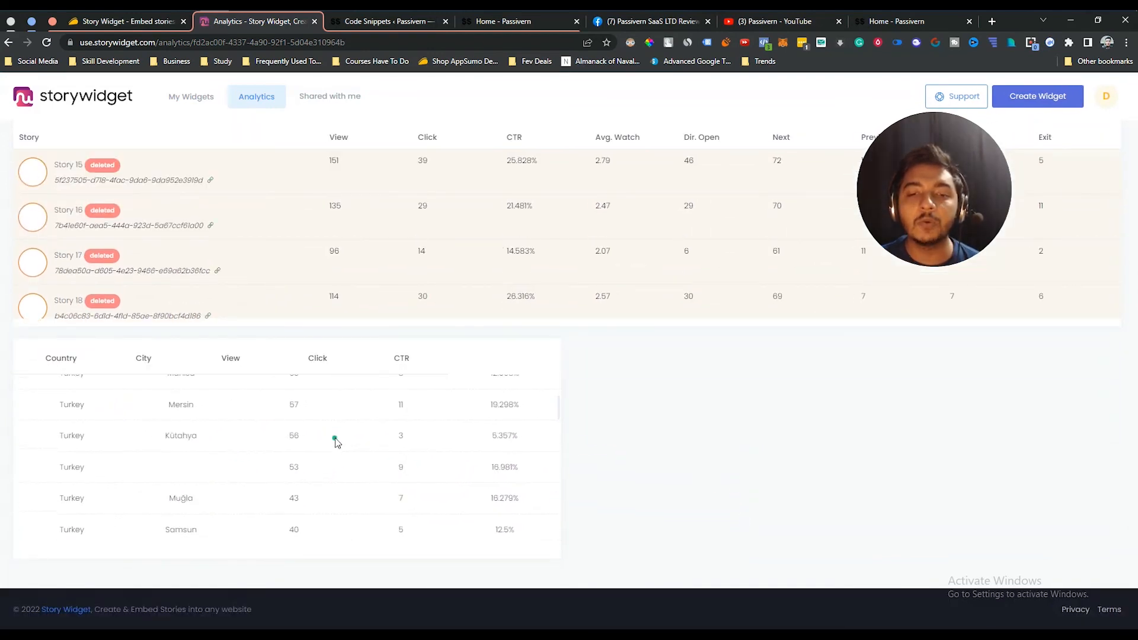
scroll(335, 441, up, 8)
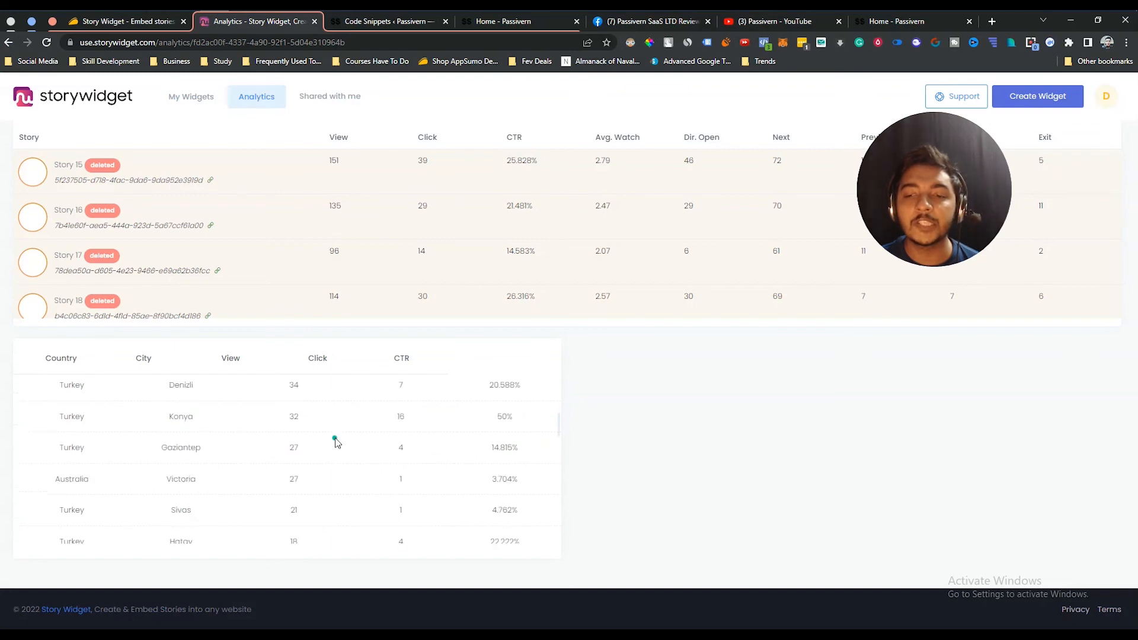
scroll(335, 442, up, 4)
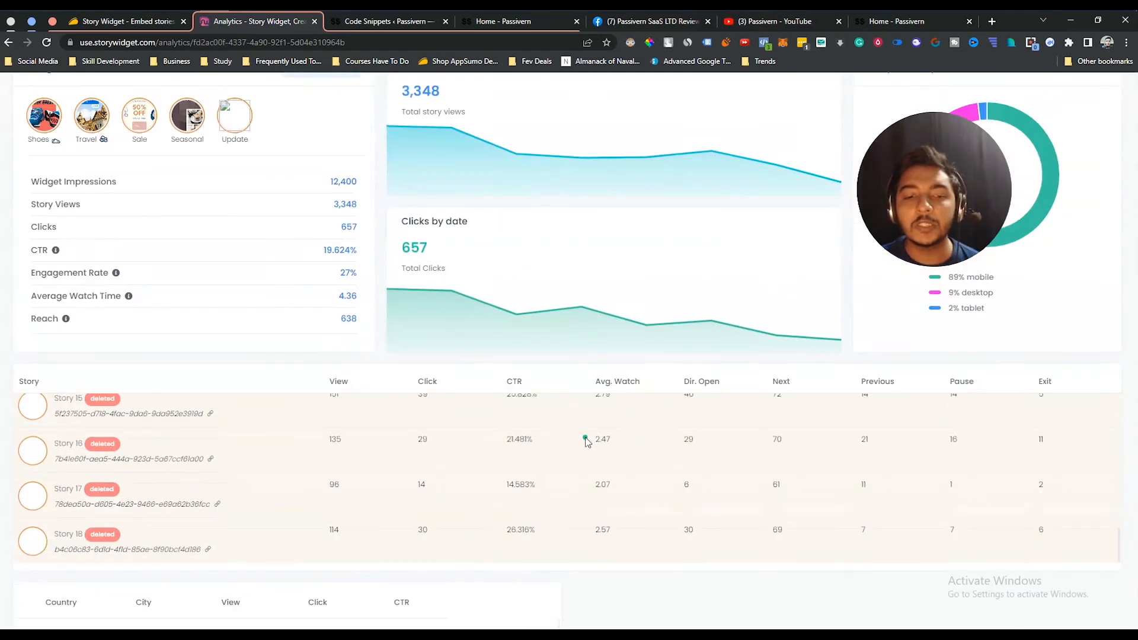
scroll(741, 581, down, 5)
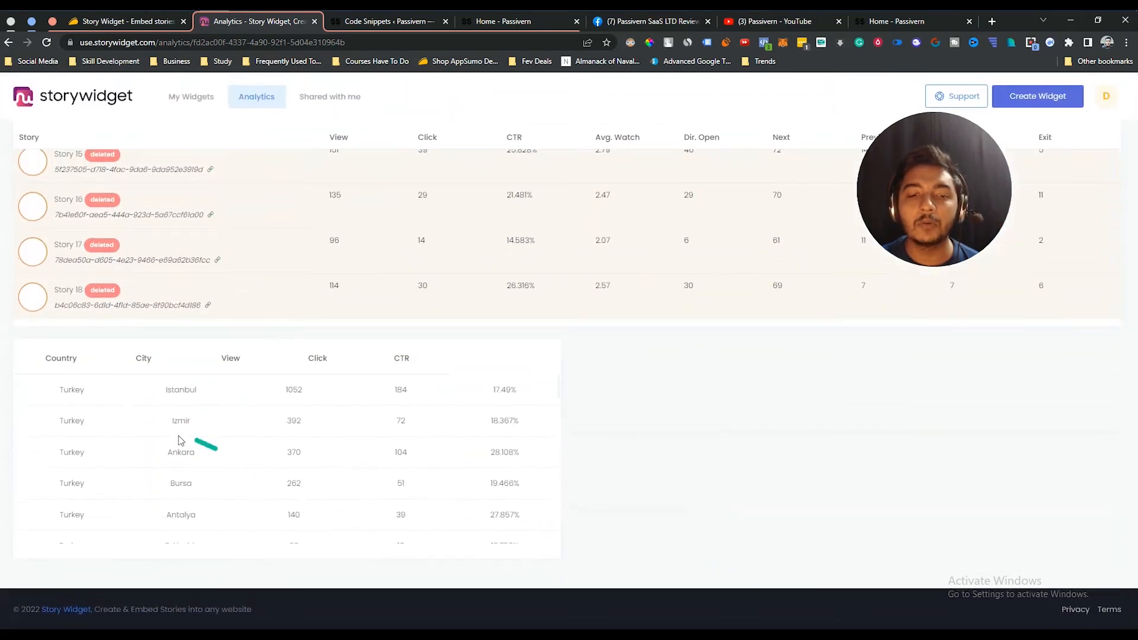
scroll(178, 436, down, 2)
scroll(178, 435, down, 10)
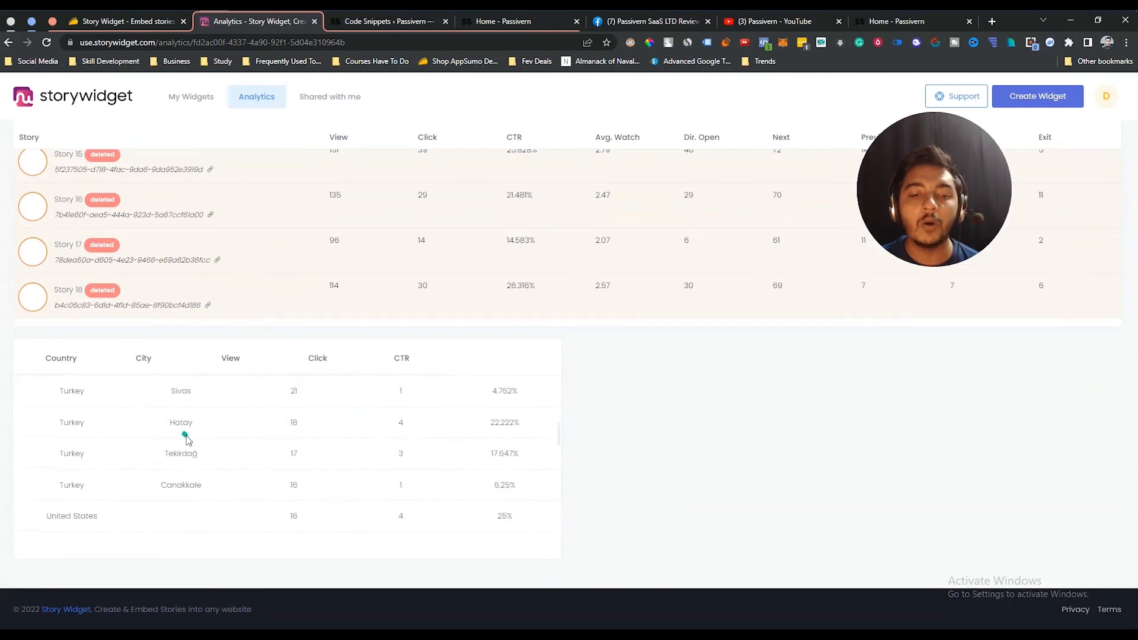
scroll(543, 285, up, 4)
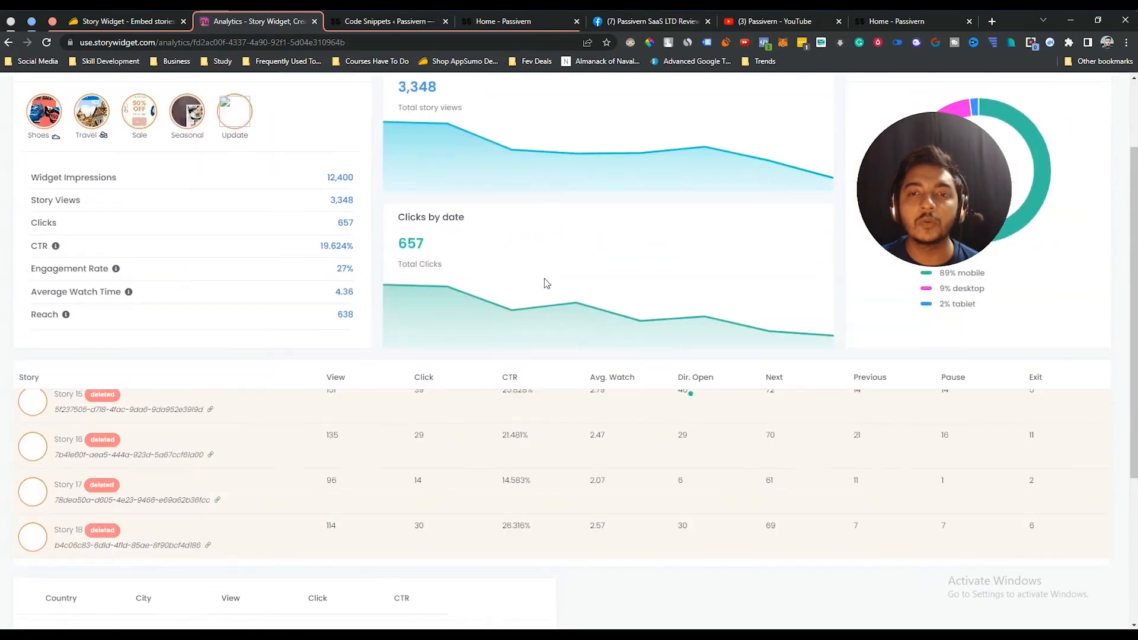
scroll(460, 224, up, 2)
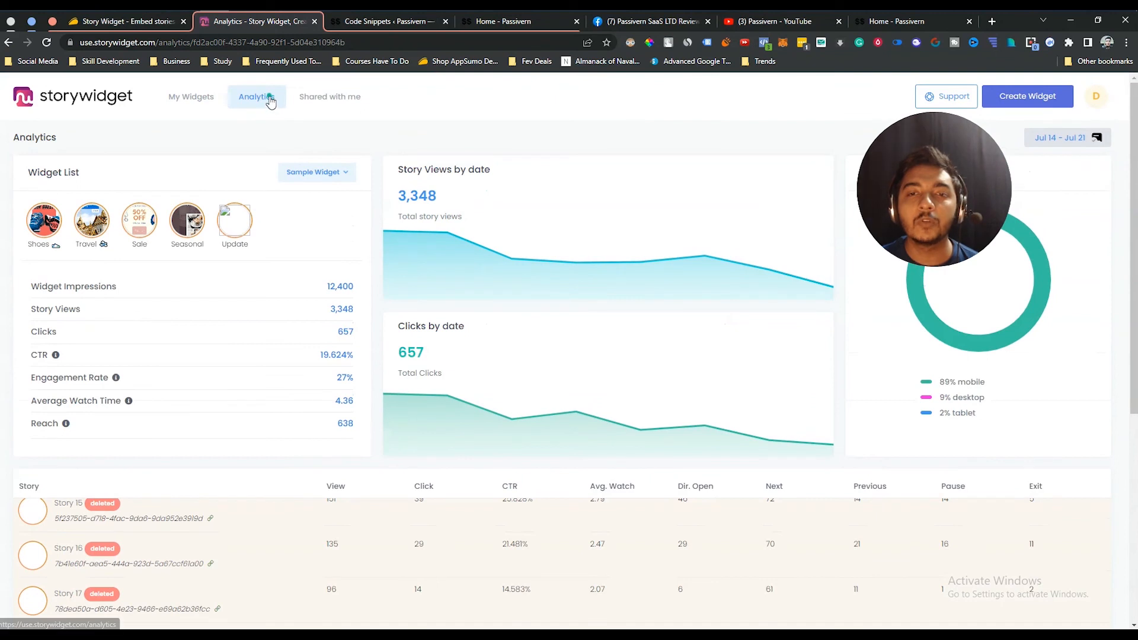
View the analytics of First Video Widget, and switch the analytics back to Sample Widget
click(320, 172)
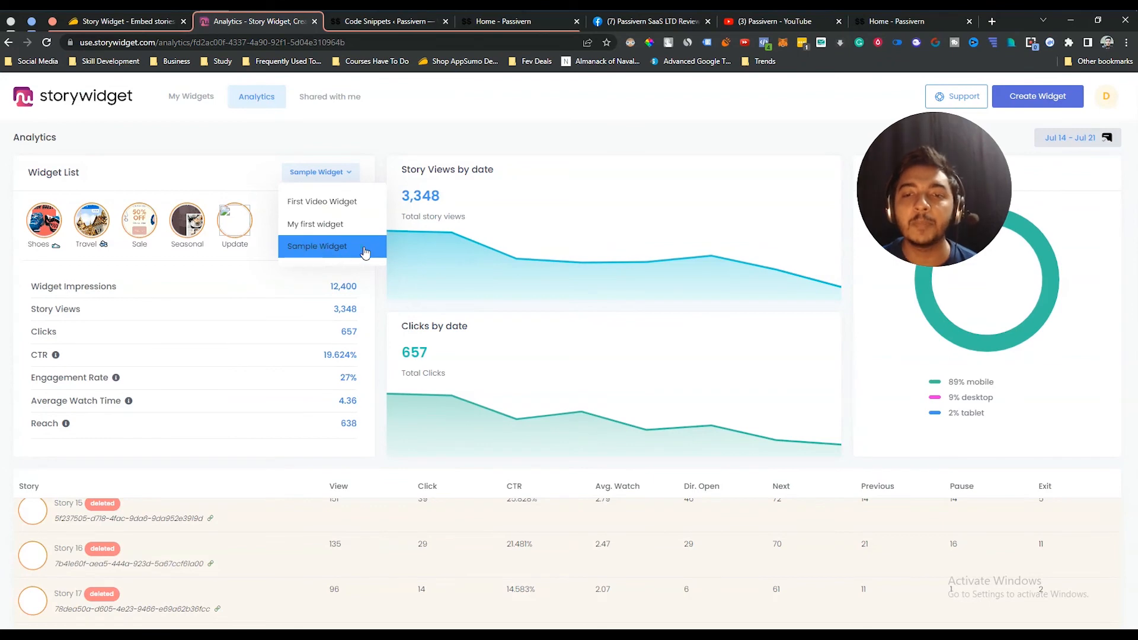
click(307, 202)
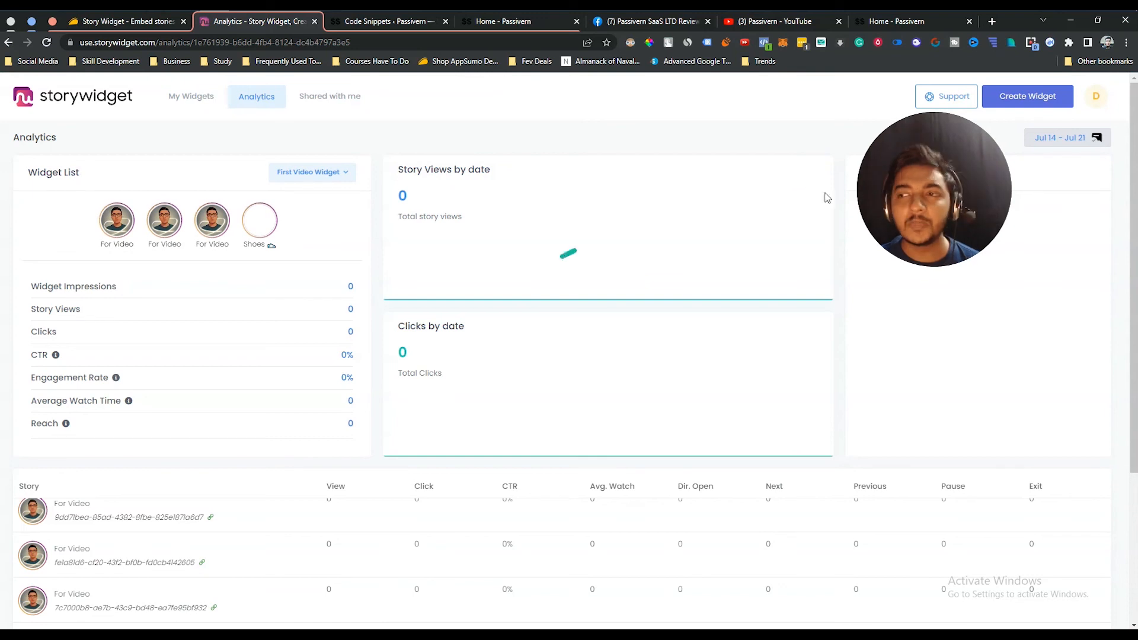
click(914, 220)
drag(913, 220, 681, 220)
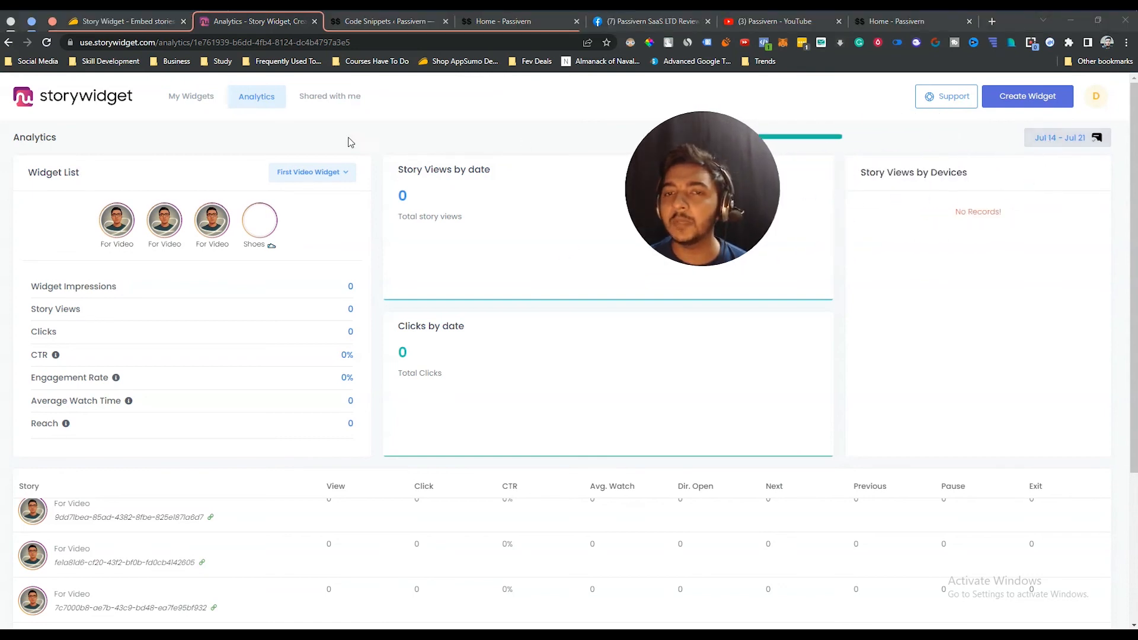
click(303, 171)
click(306, 248)
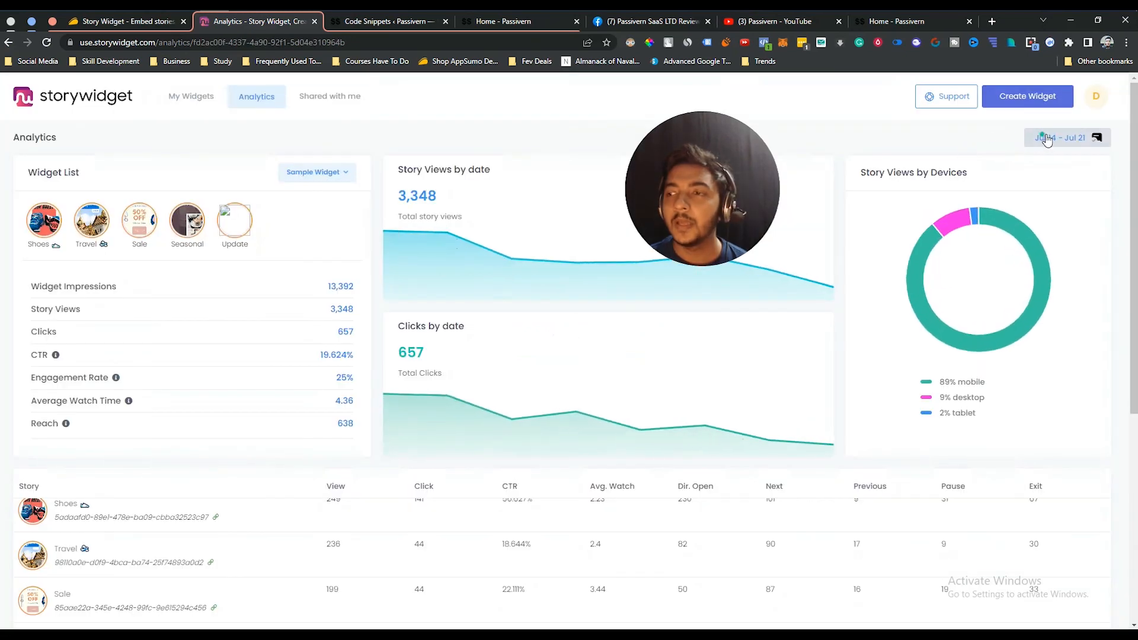
Set the Sample Widget's analytics date range to Lifetime
click(1049, 138)
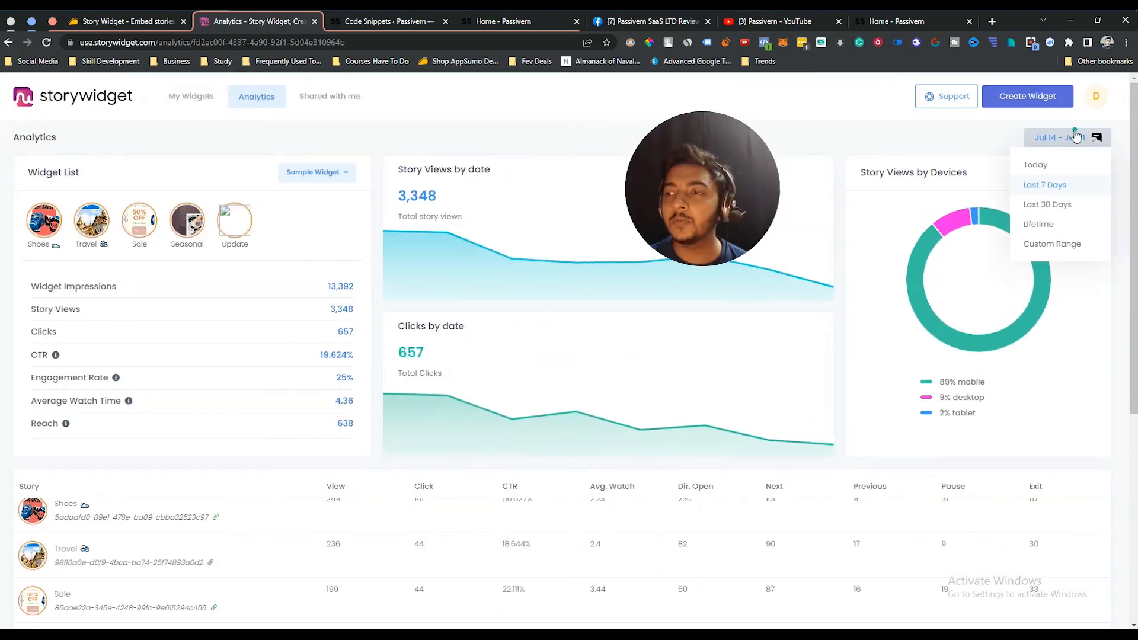
click(1047, 229)
drag(731, 223, 1011, 183)
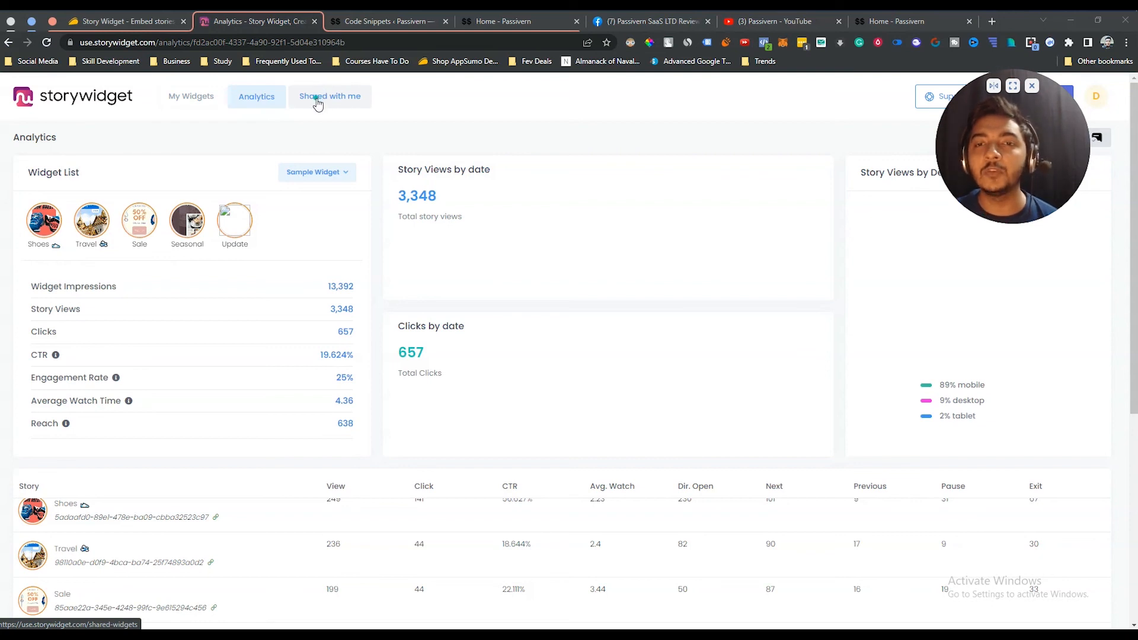
Check the widgets shared with the account, and view My first widget's sharing settings without inviting anyone
click(317, 102)
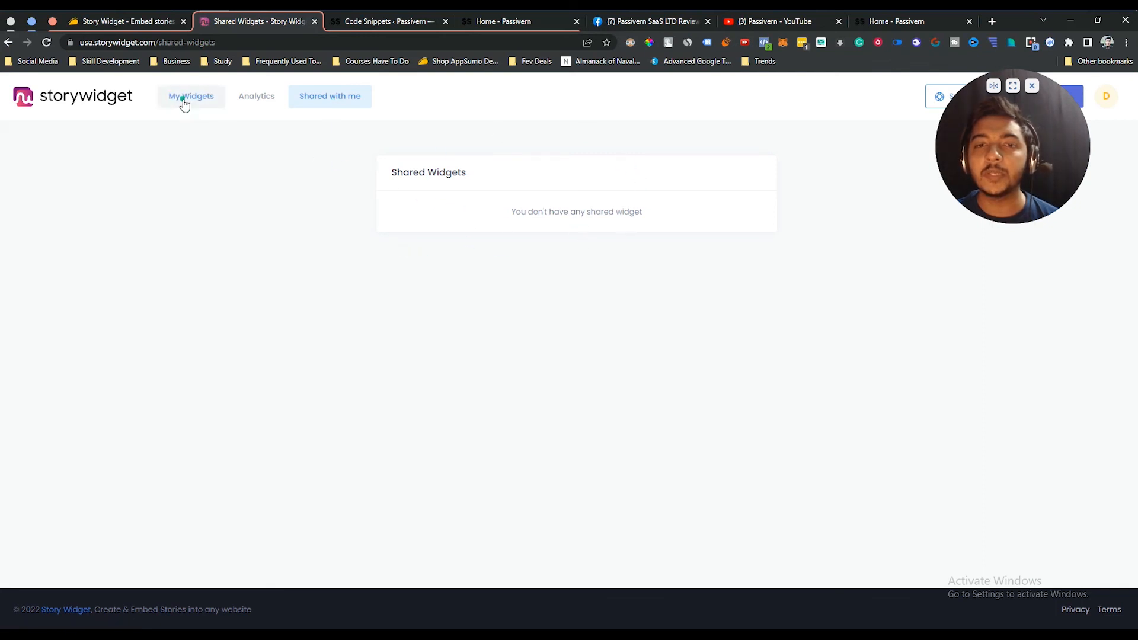
click(184, 102)
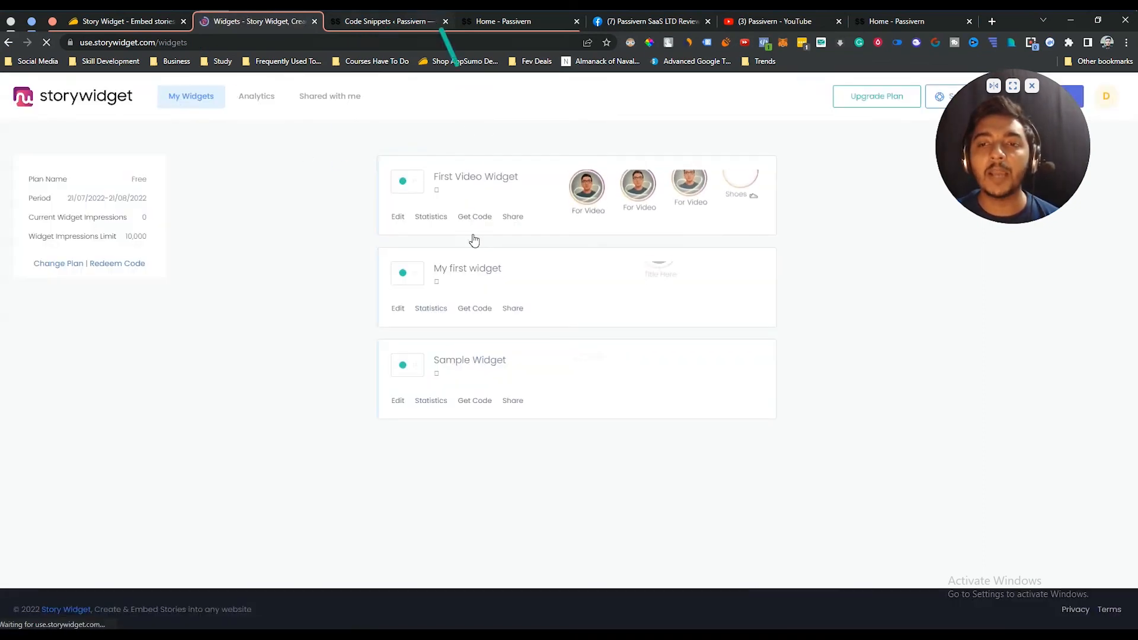
click(513, 308)
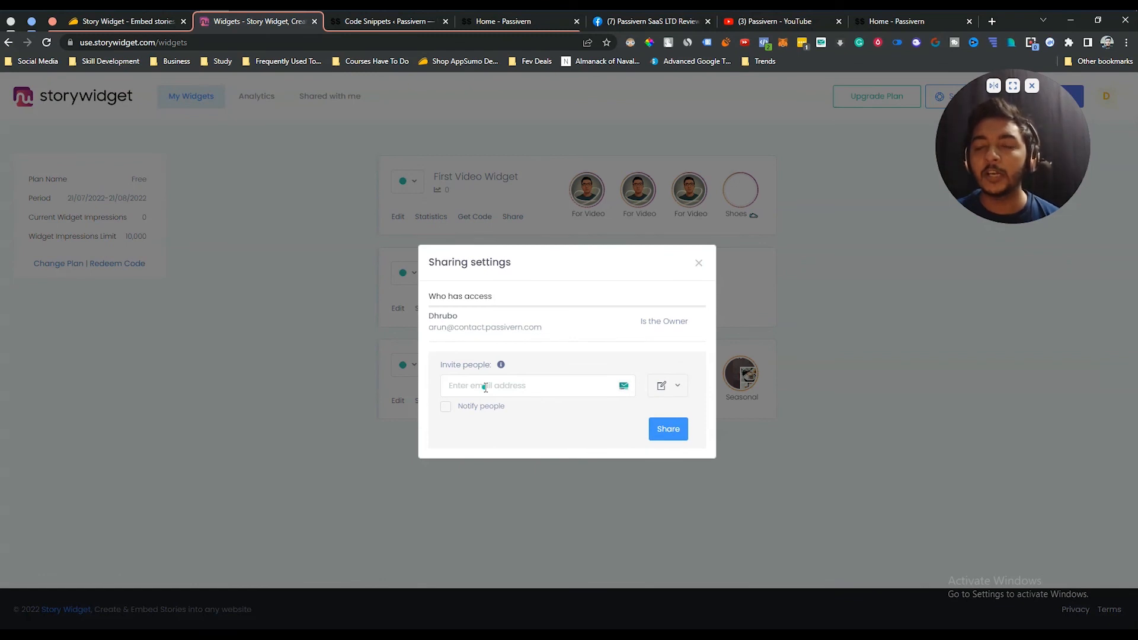
click(699, 268)
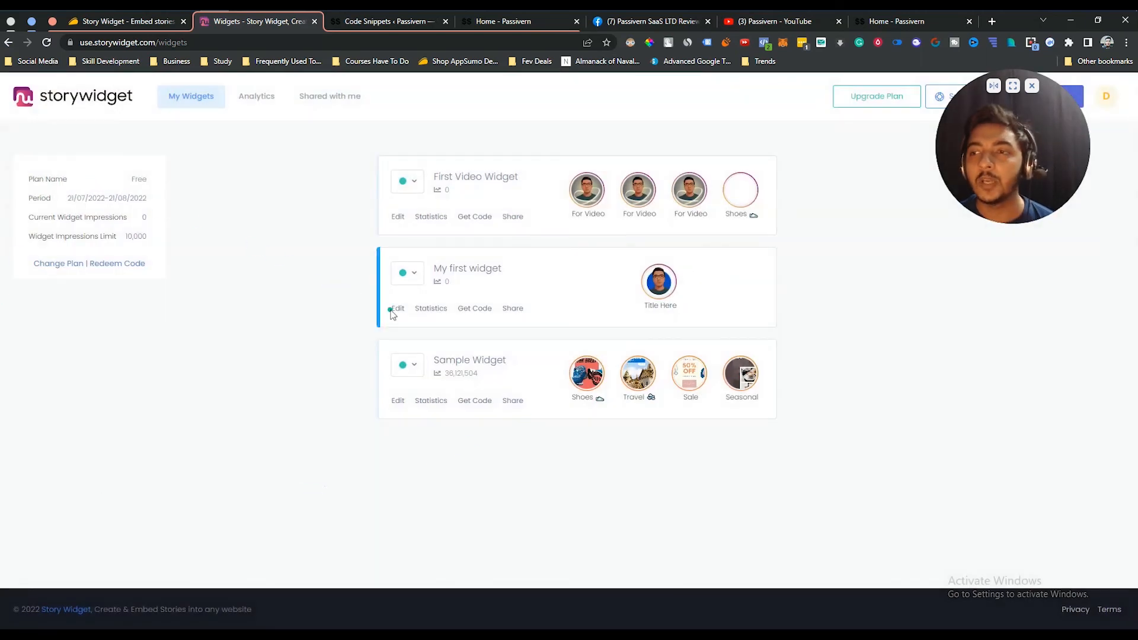
drag(1031, 156, 1045, 310)
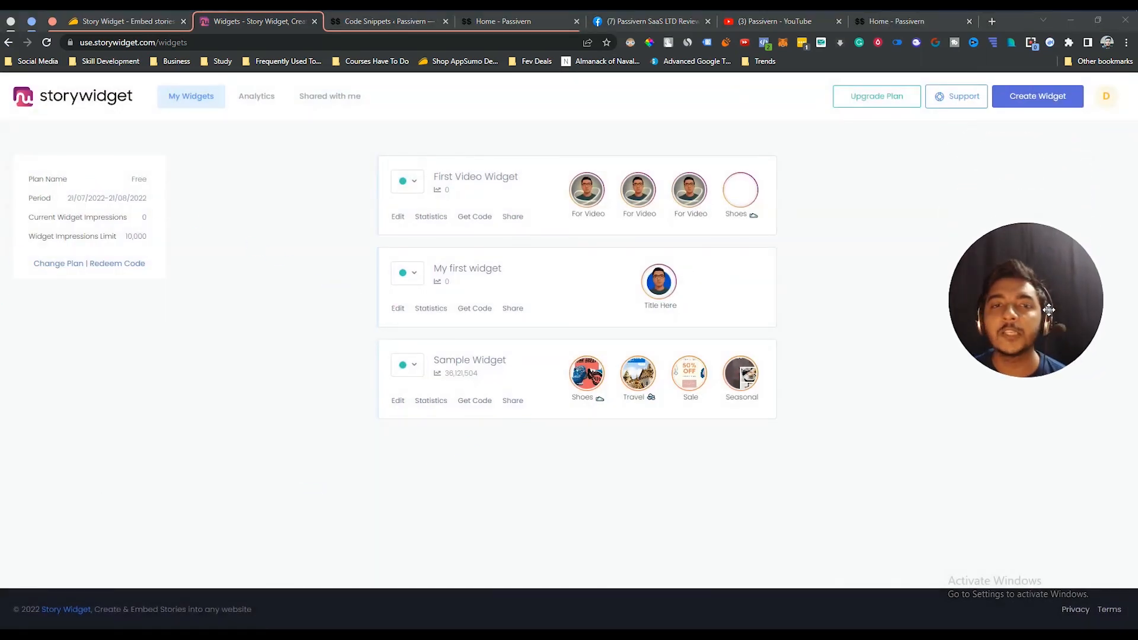
Review Story Widget's features, deal terms, one-time price and code stacking limits on its AppSumo page
click(131, 24)
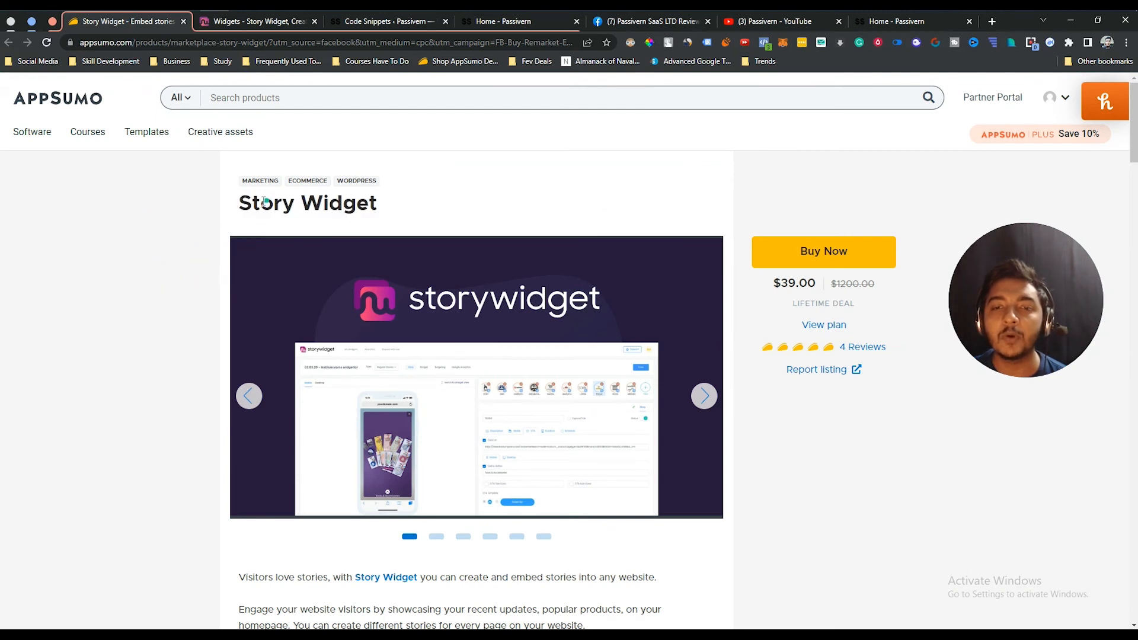
drag(262, 200, 398, 199)
click(398, 200)
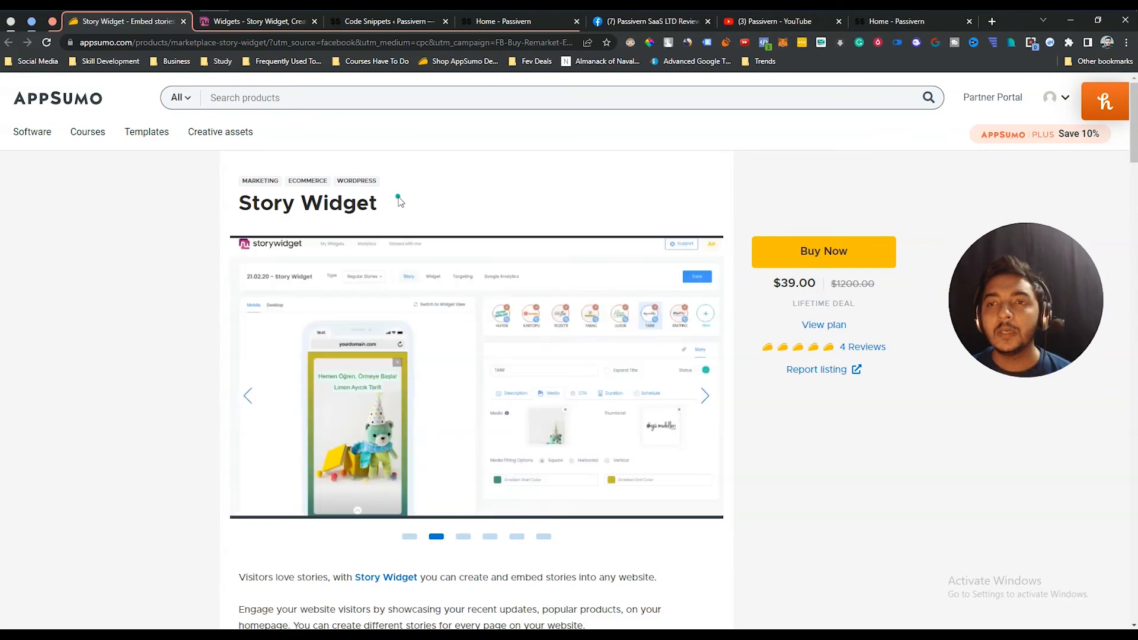
scroll(407, 200, down, 7)
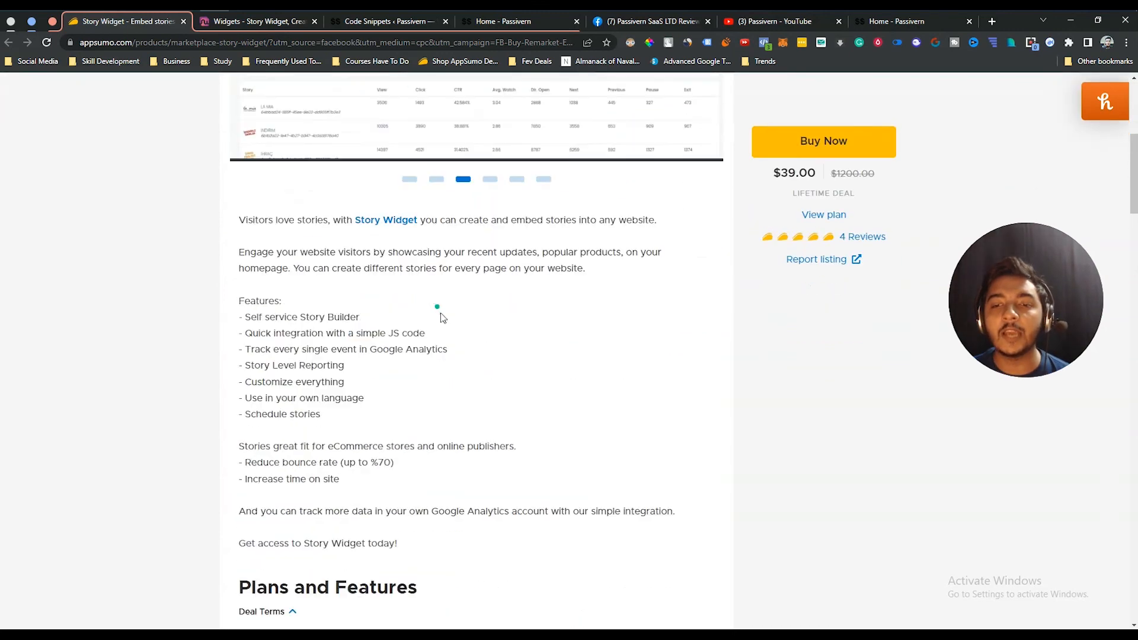
scroll(453, 342, down, 7)
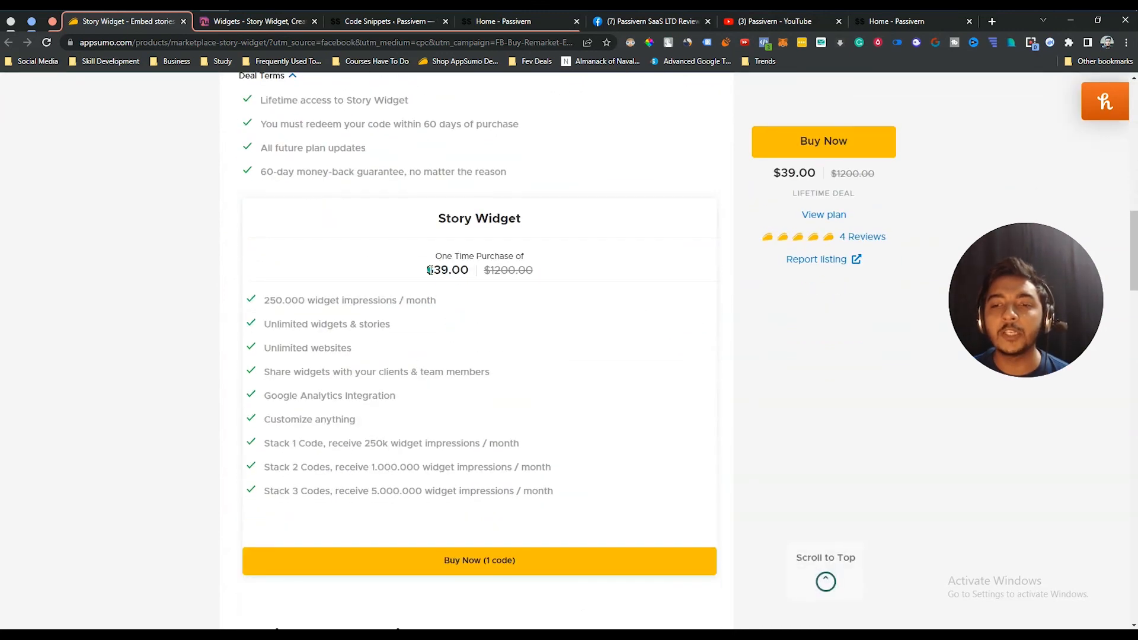
drag(428, 269, 486, 269)
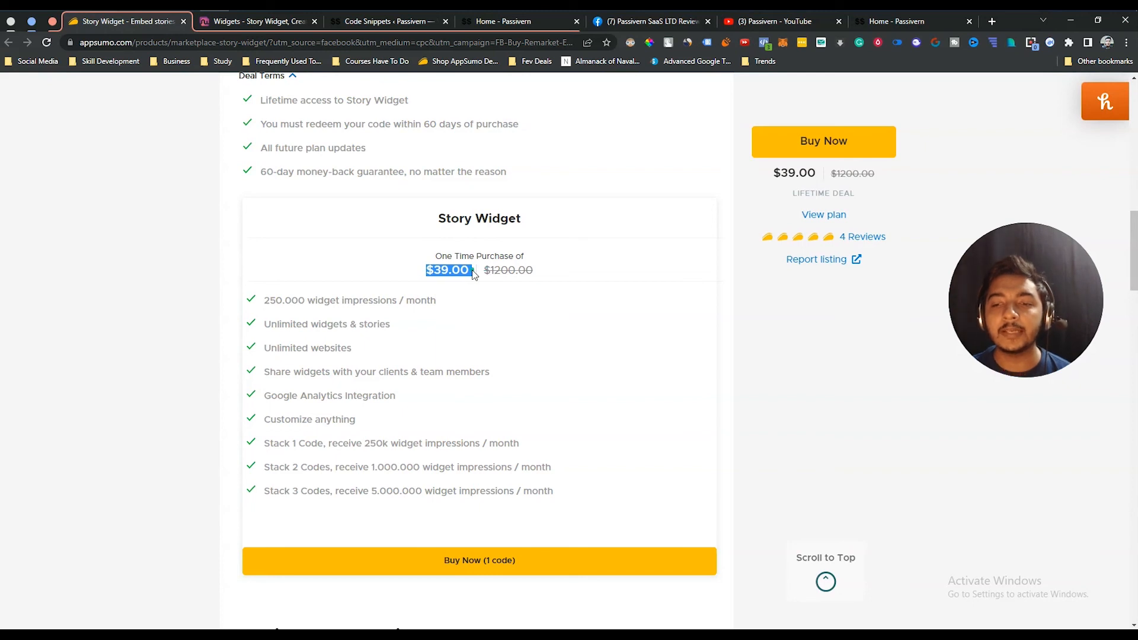
click(473, 274)
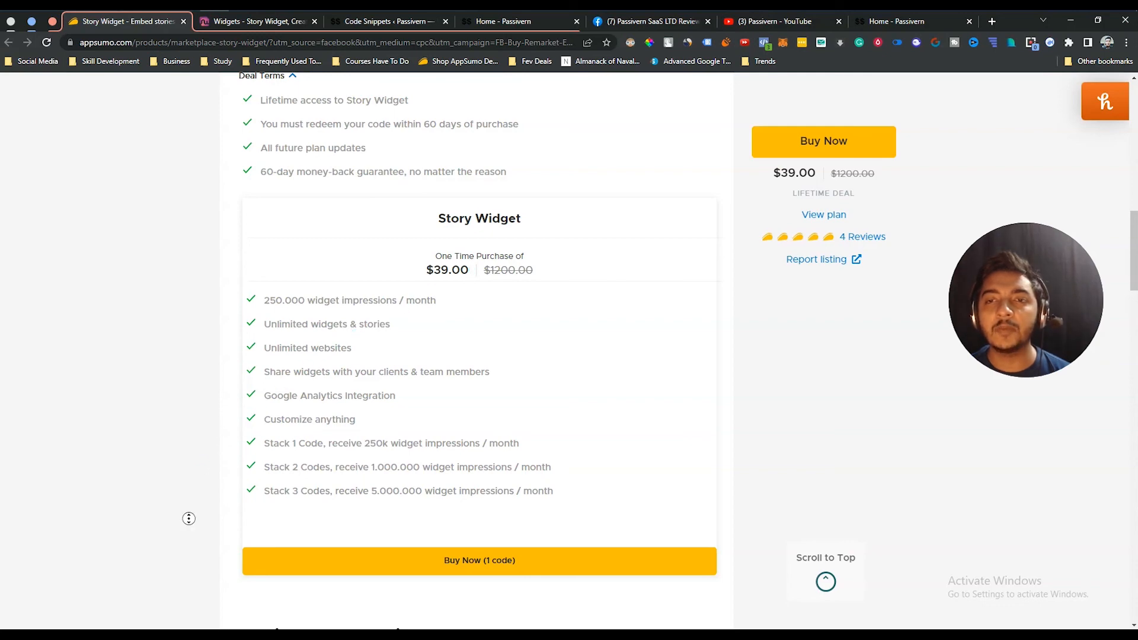
scroll(194, 462, up, 1)
scroll(198, 391, up, 10)
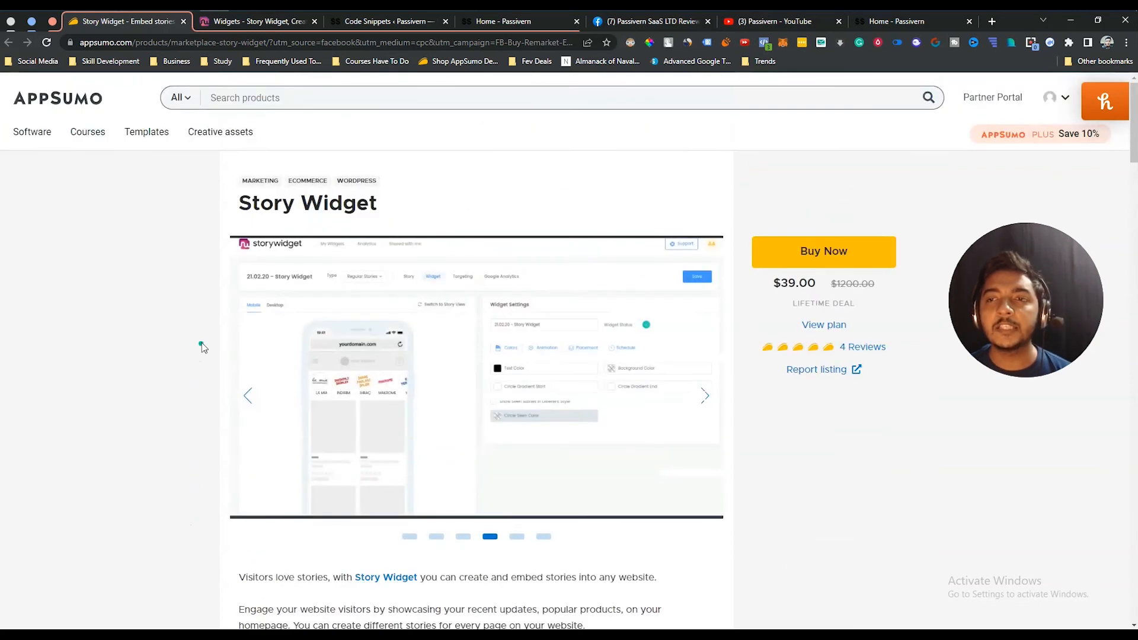
View the Passivern homepage with the embedded stories, and open the Passivern SaaS LTD Review with Giveaway group on Facebook
click(906, 21)
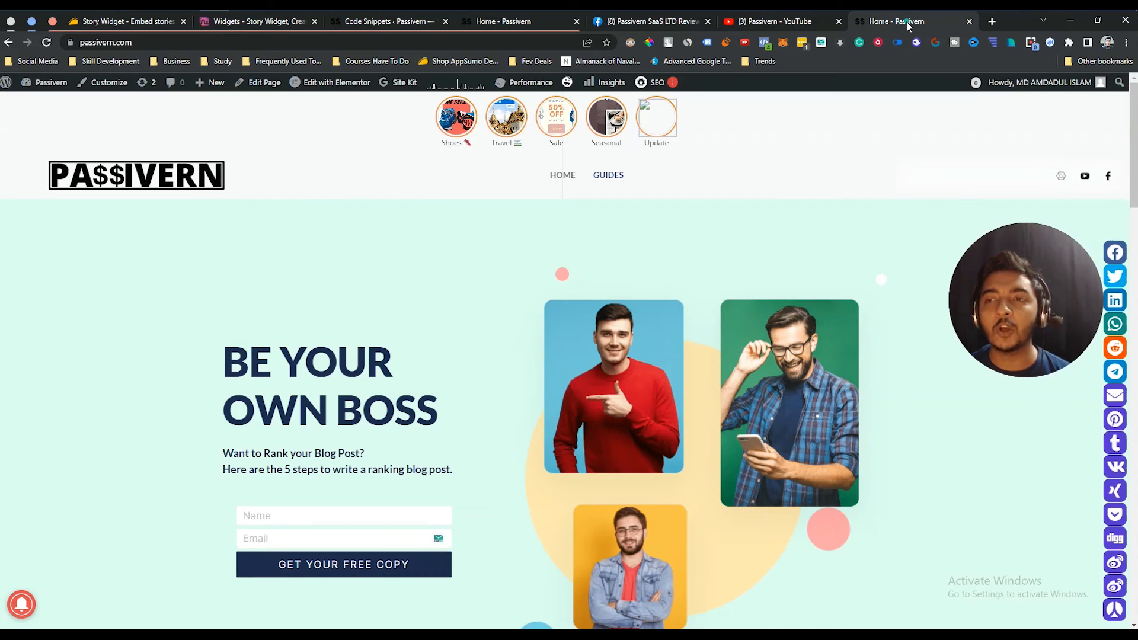
click(652, 24)
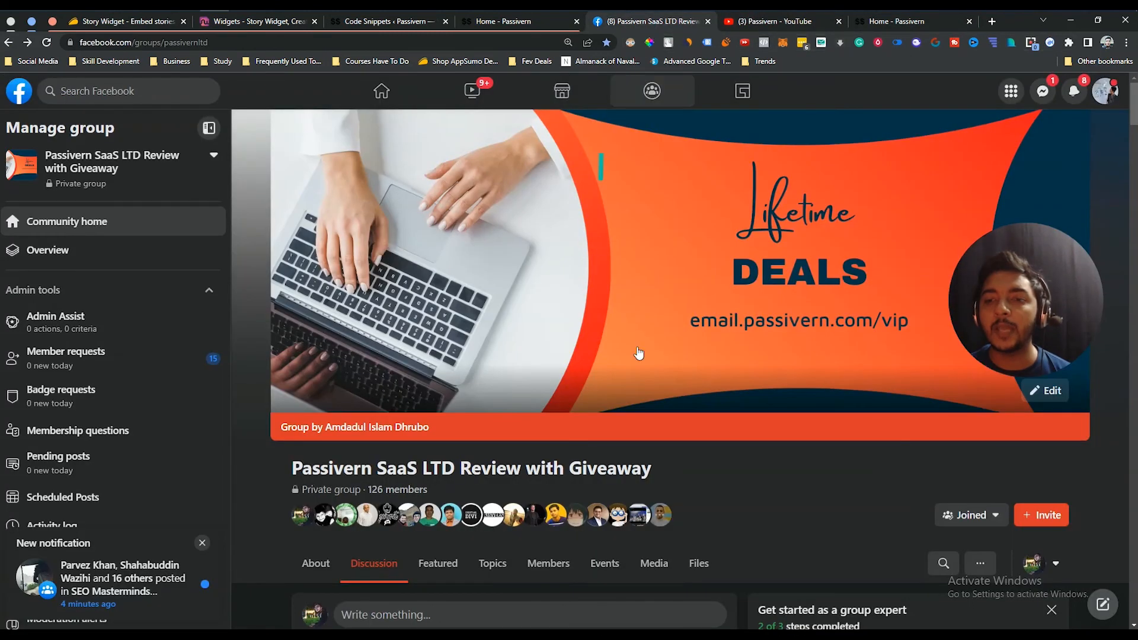
scroll(805, 520, down, 3)
scroll(802, 514, up, 3)
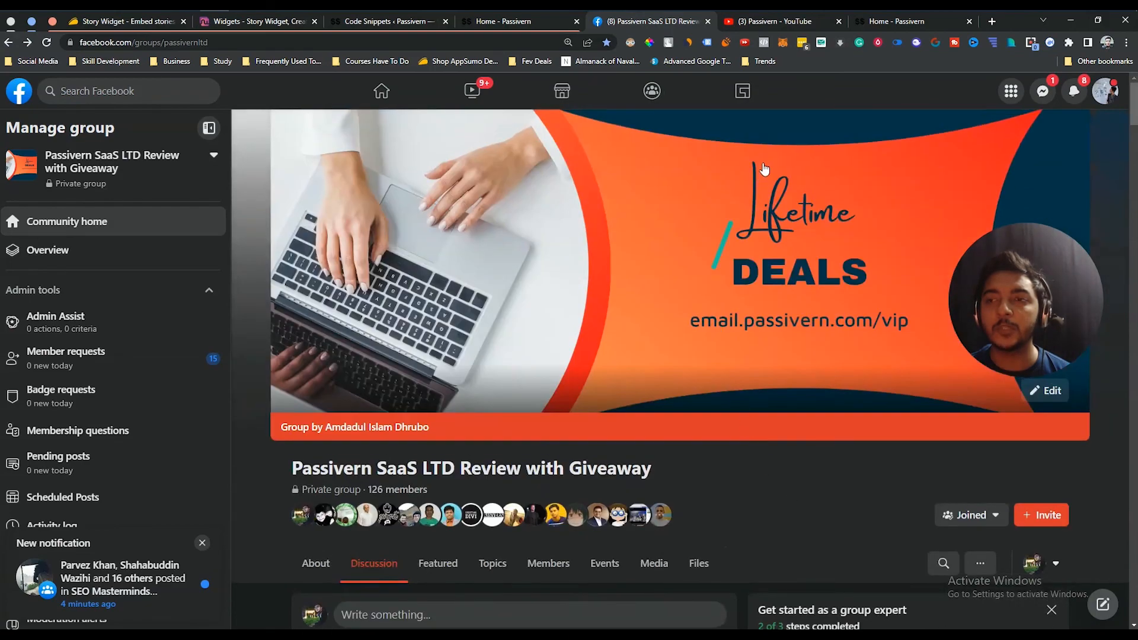
Browse the uploaded review videos on the Passivern YouTube channel
click(773, 23)
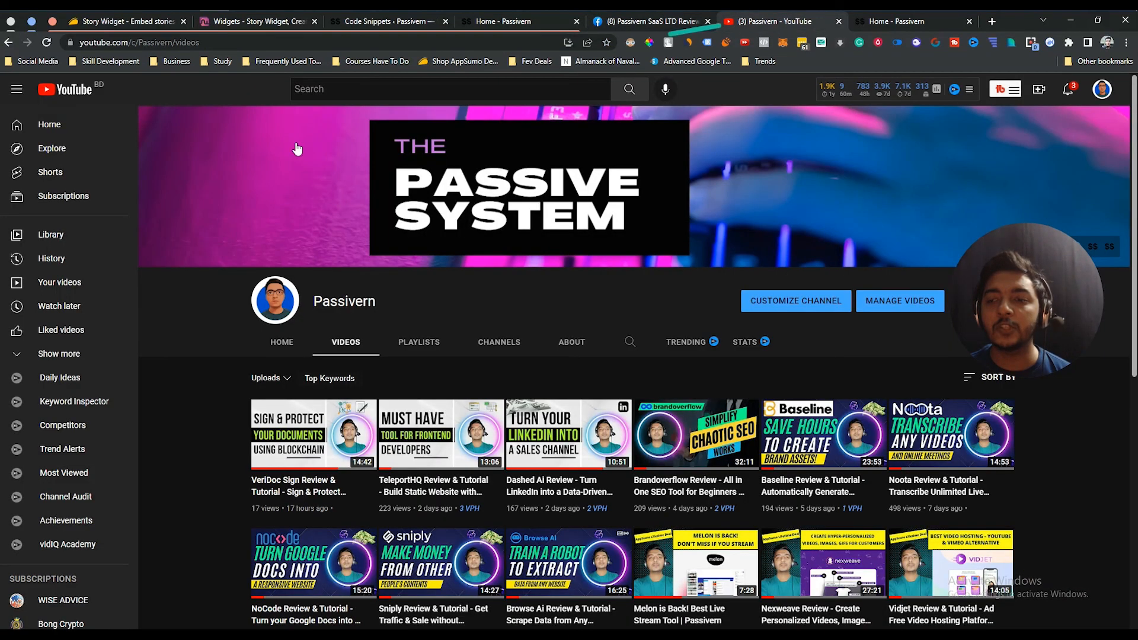
scroll(188, 503, down, 3)
scroll(188, 504, down, 4)
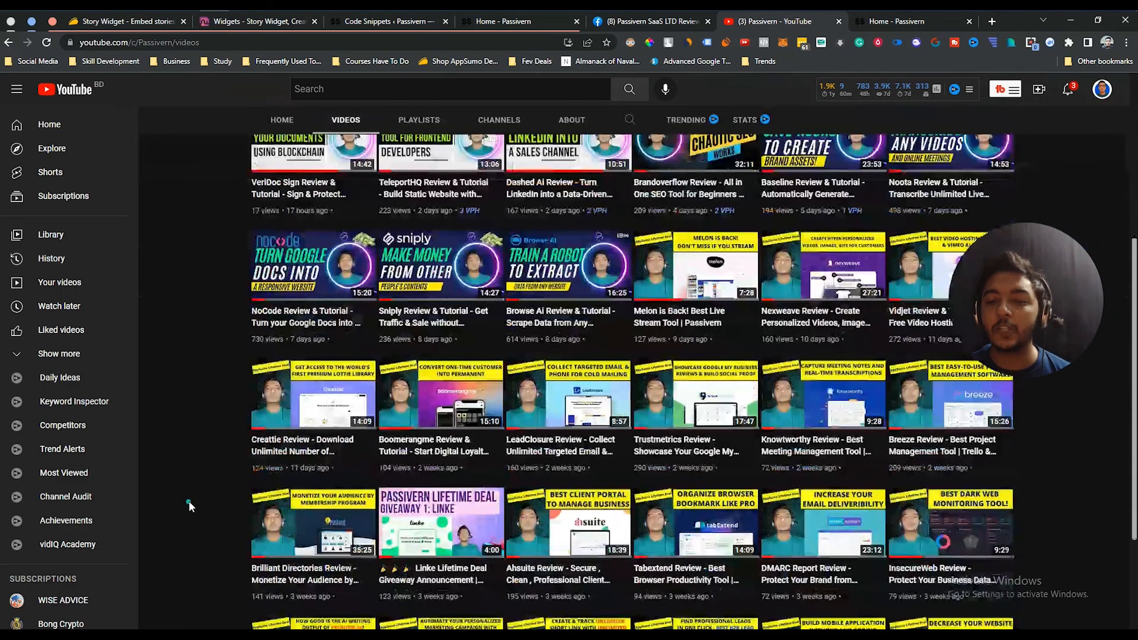
scroll(188, 504, up, 4)
scroll(189, 506, up, 3)
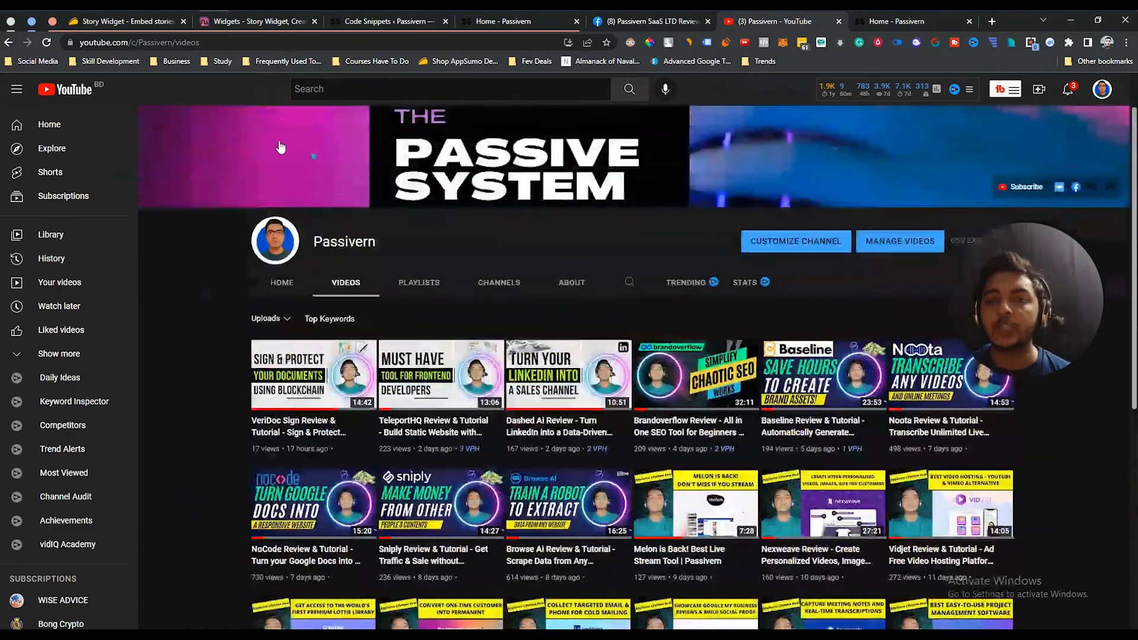